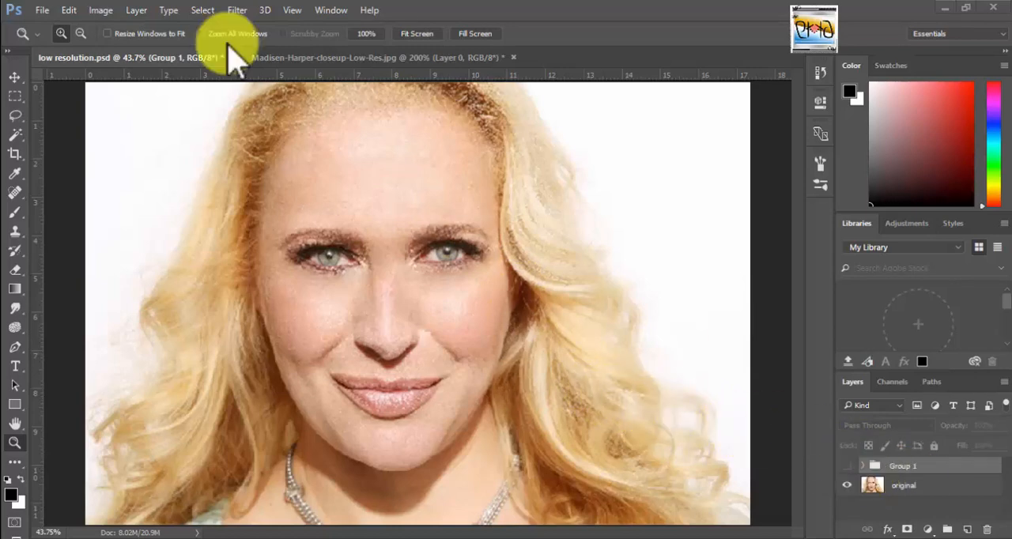
# Toggle the visibility of Group 1 to compare the retouched portrait with the original.
pyautogui.click(846, 466)
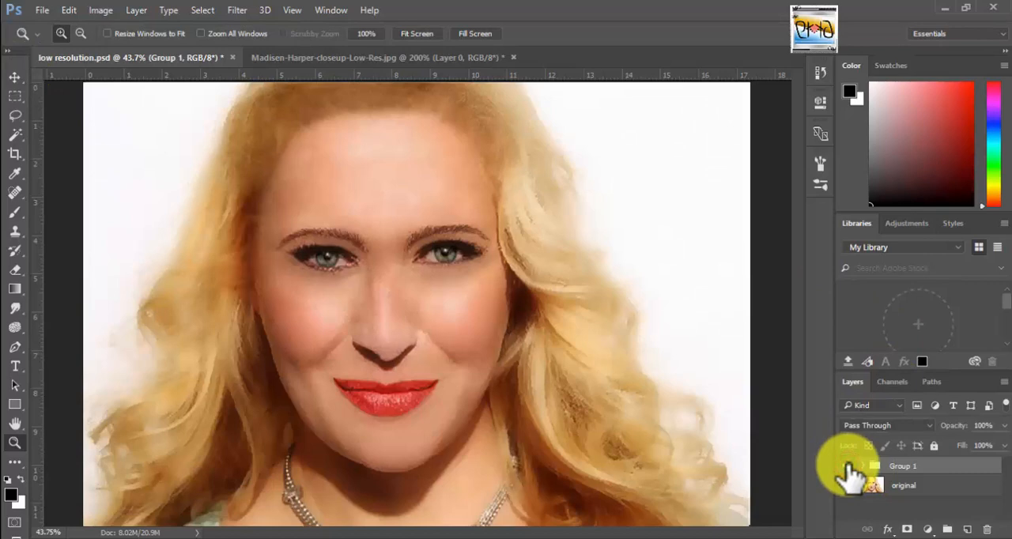
pyautogui.click(846, 466)
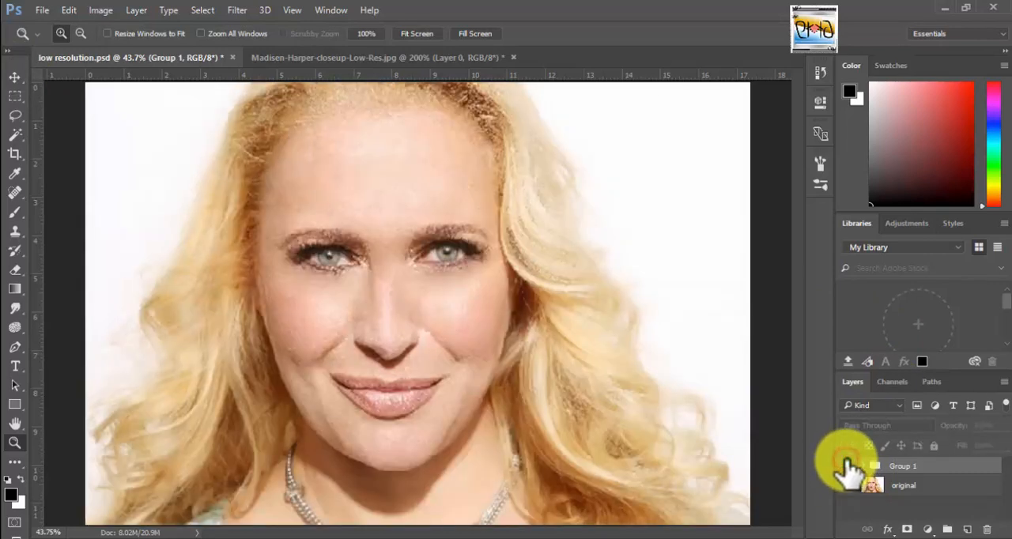
pyautogui.click(846, 466)
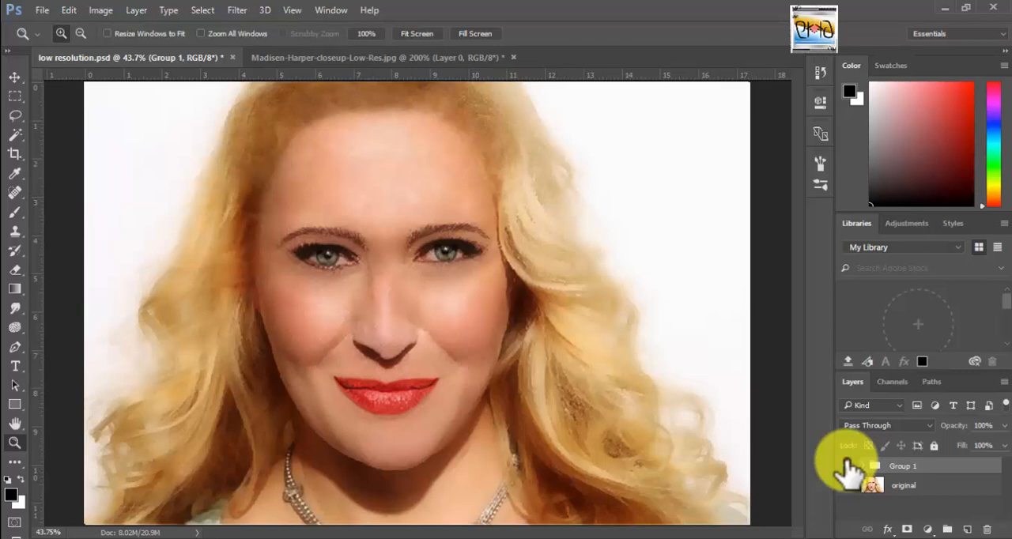
pyautogui.click(847, 465)
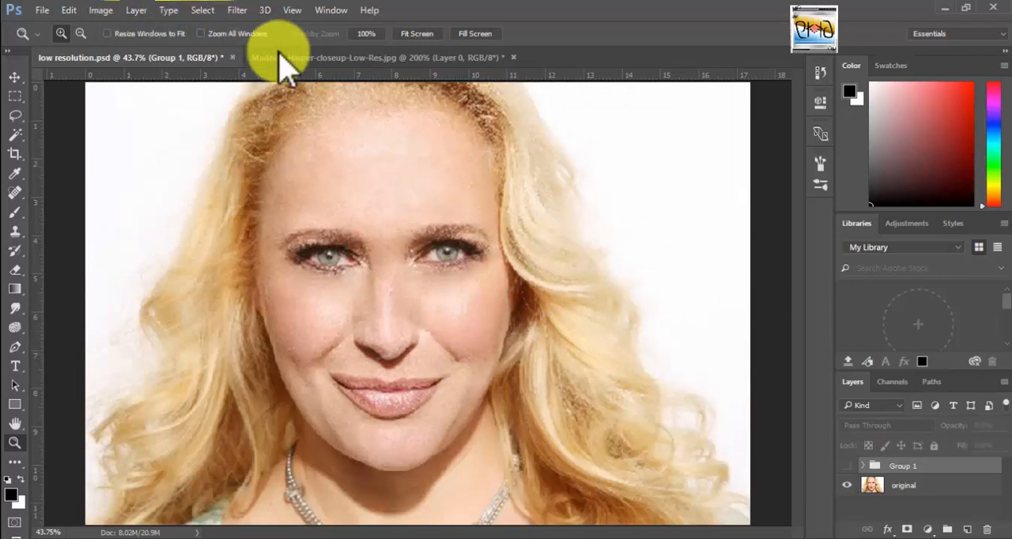
# Switch to the low-resolution close-up JPG and set its image resampling to Bicubic Smoother (enlargement), keeping the dimensions in inches.
pyautogui.click(305, 57)
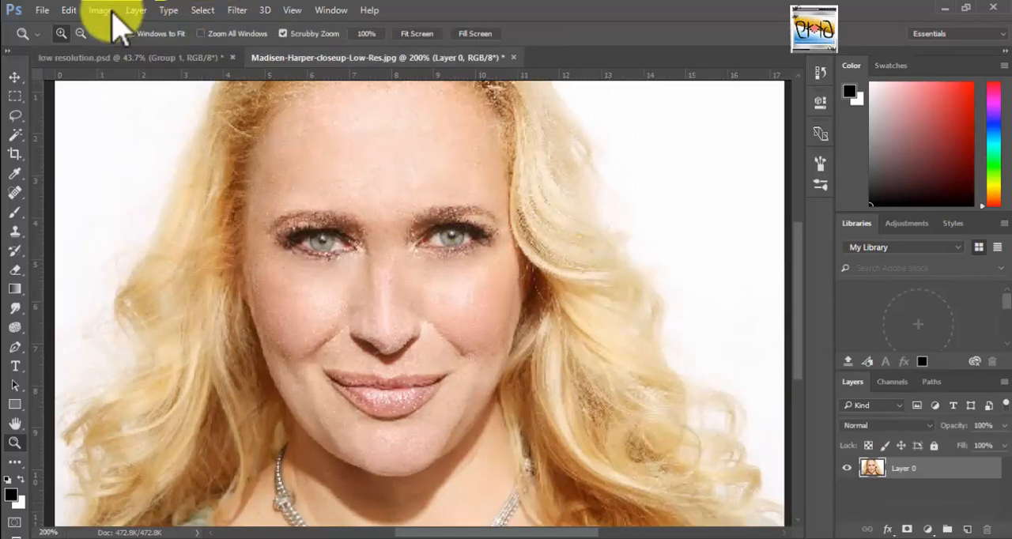
pyautogui.click(100, 9)
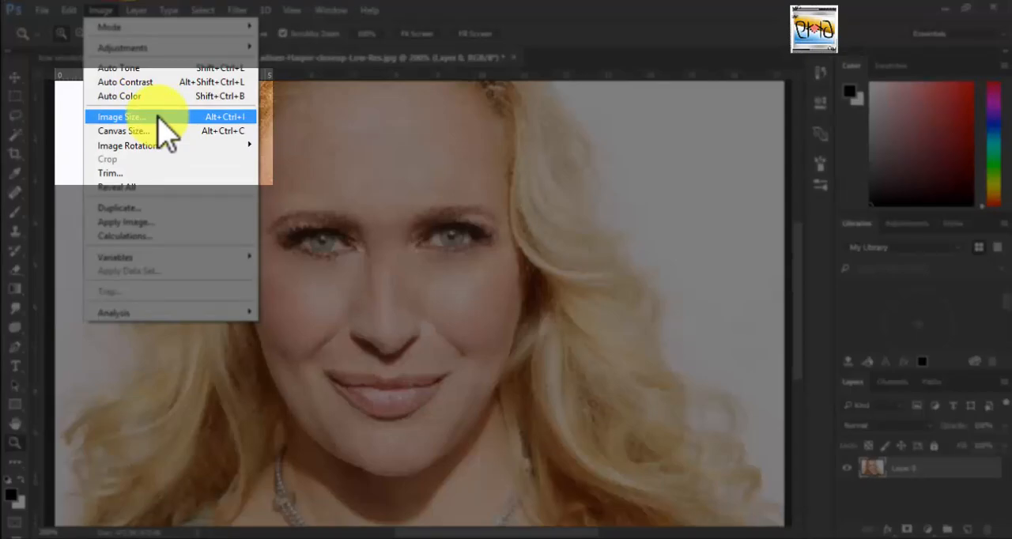
pyautogui.click(157, 117)
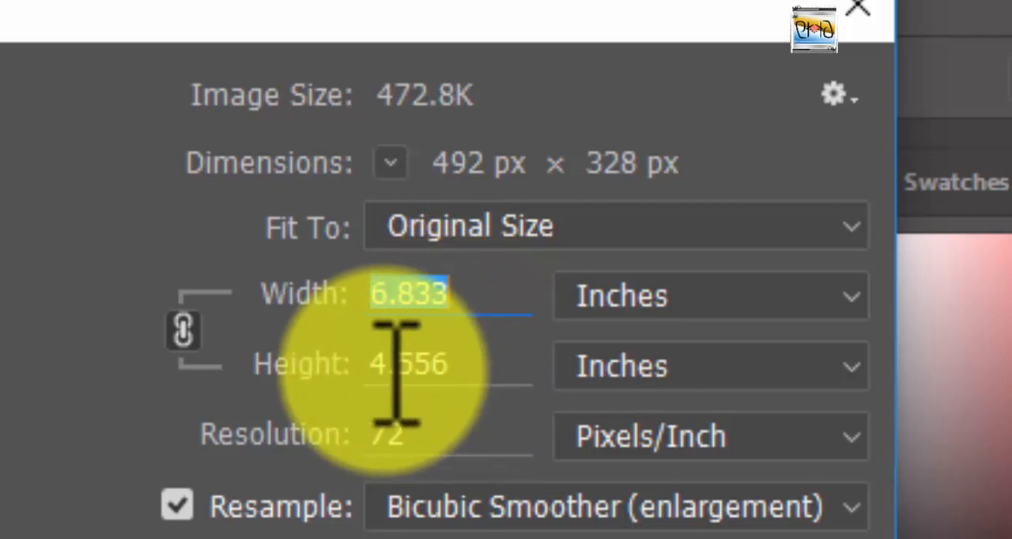
pyautogui.click(700, 298)
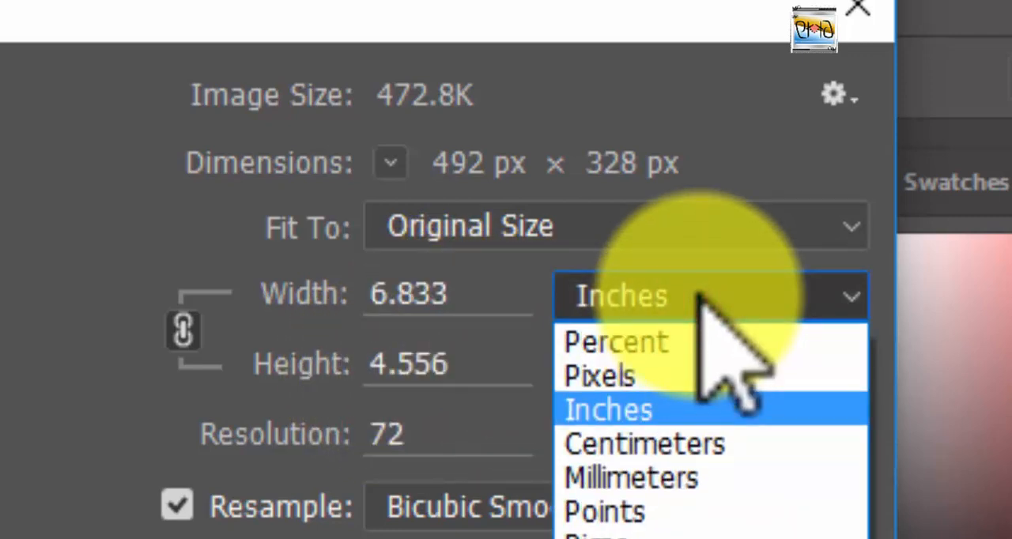
pyautogui.click(700, 294)
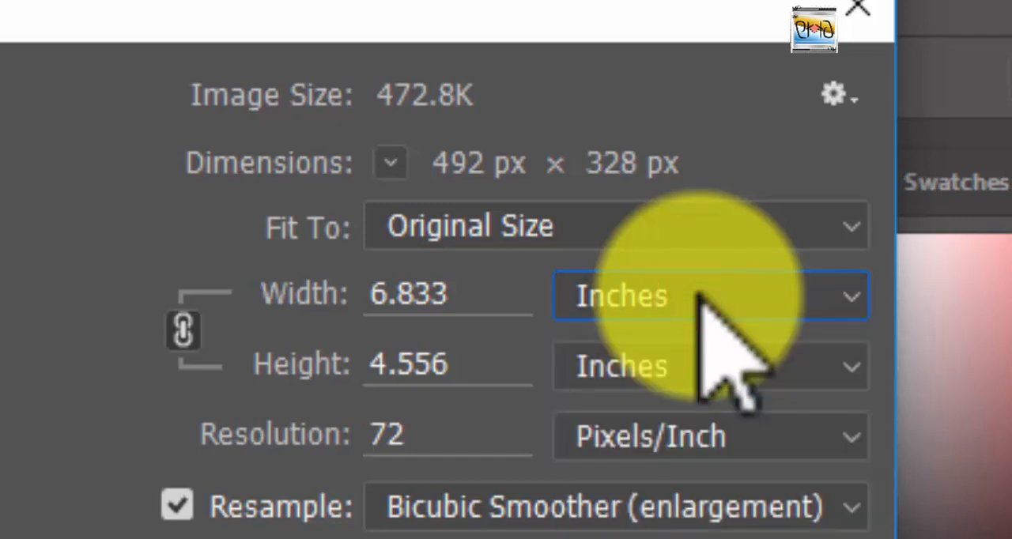
pyautogui.click(176, 506)
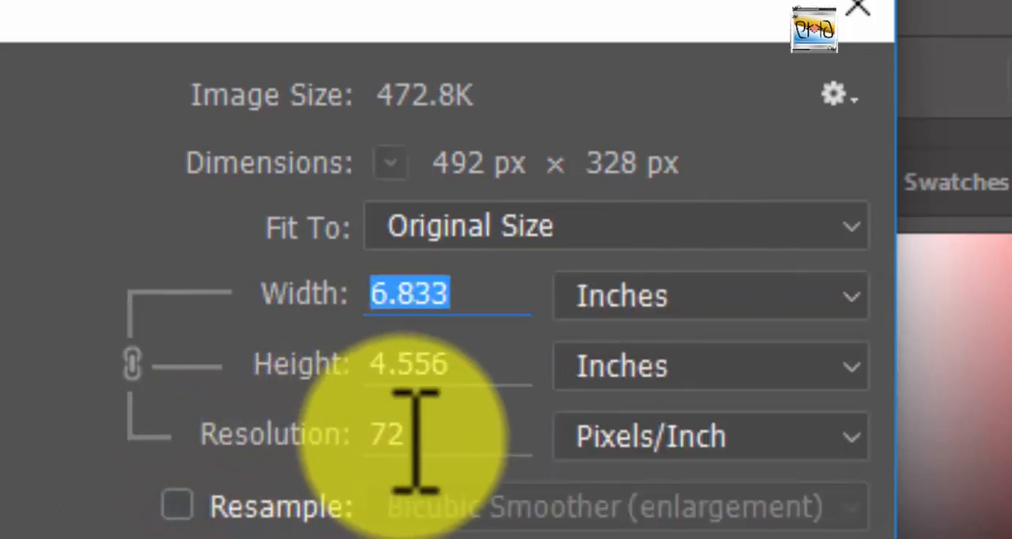
pyautogui.click(617, 506)
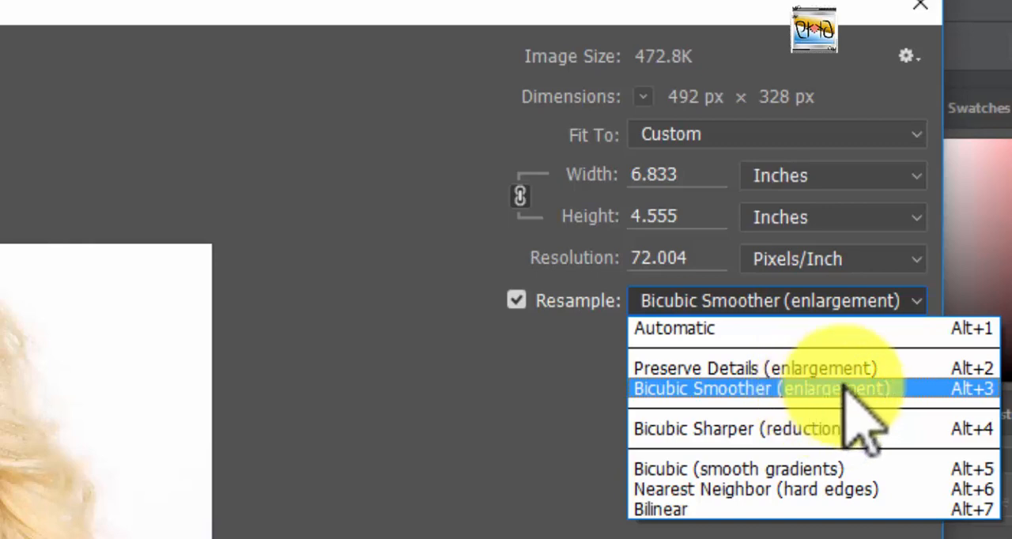
pyautogui.click(844, 386)
# Set the image resolution to 300 Pixels/Inch and apply the resize.
pyautogui.click(701, 258)
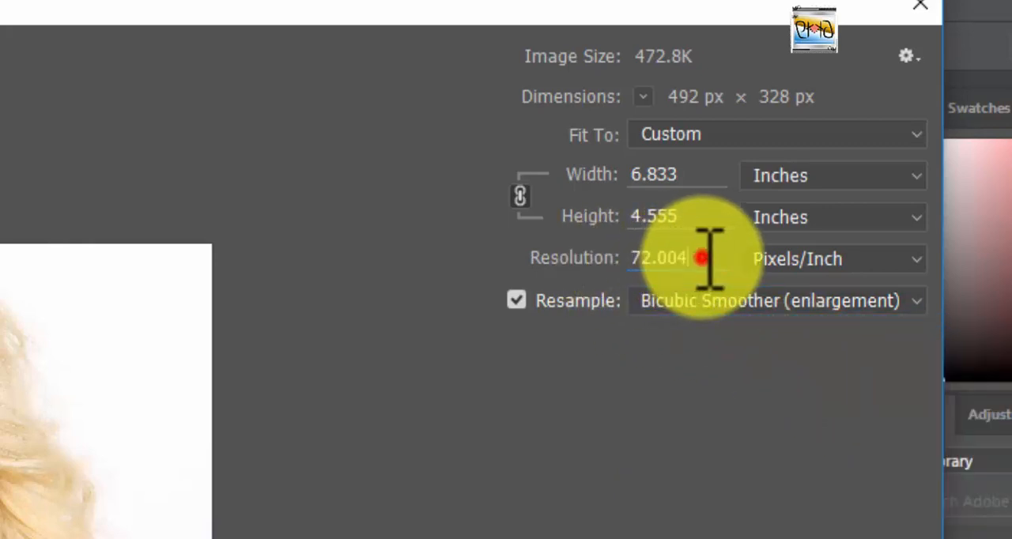
pyautogui.doubleClick(701, 258)
pyautogui.write('30')
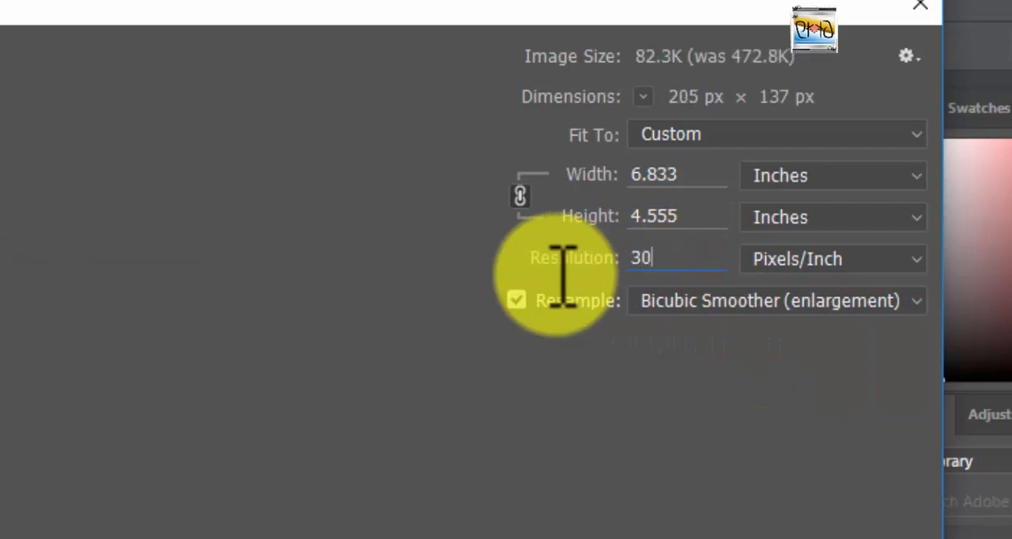
pyautogui.write('0')
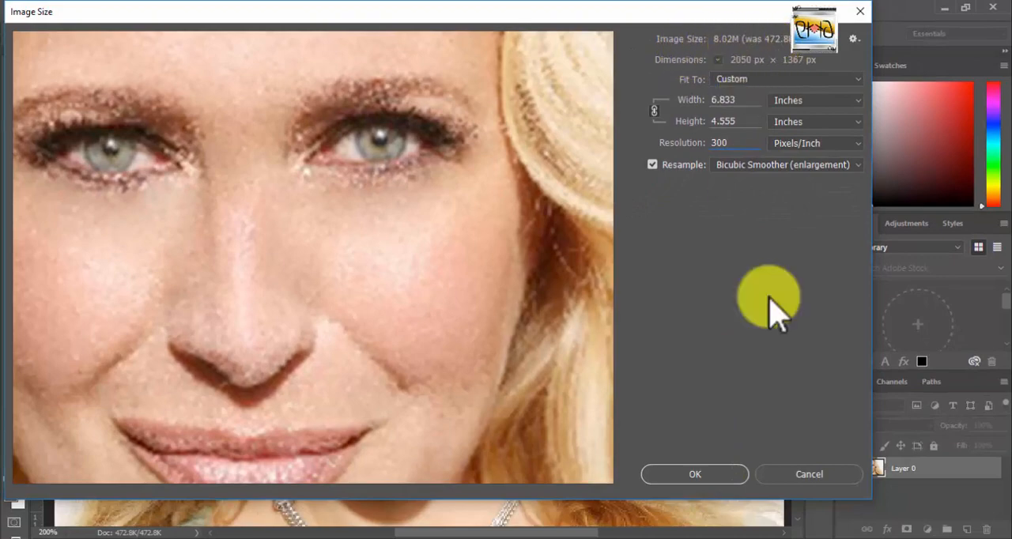
pyautogui.click(713, 484)
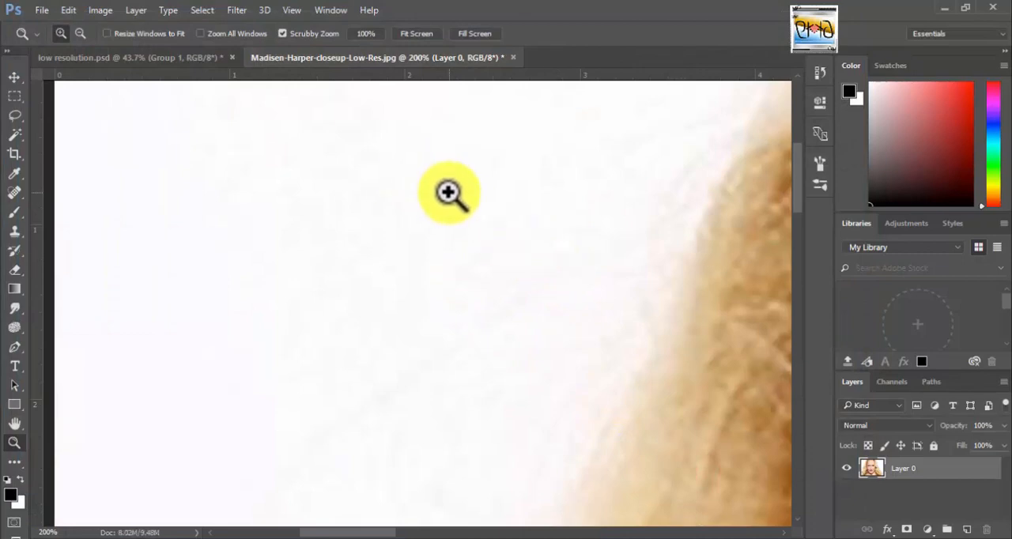
pyautogui.click(292, 10)
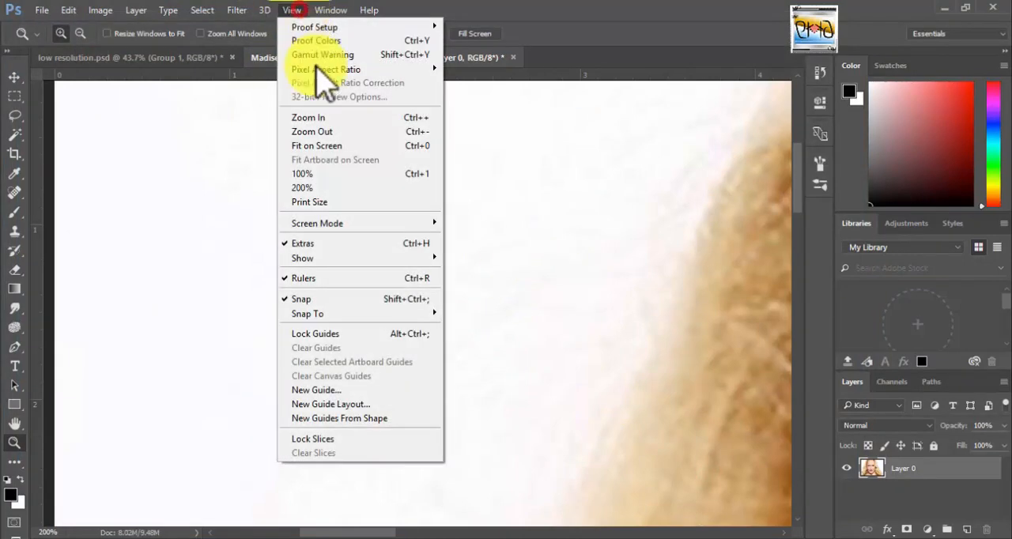
pyautogui.click(351, 146)
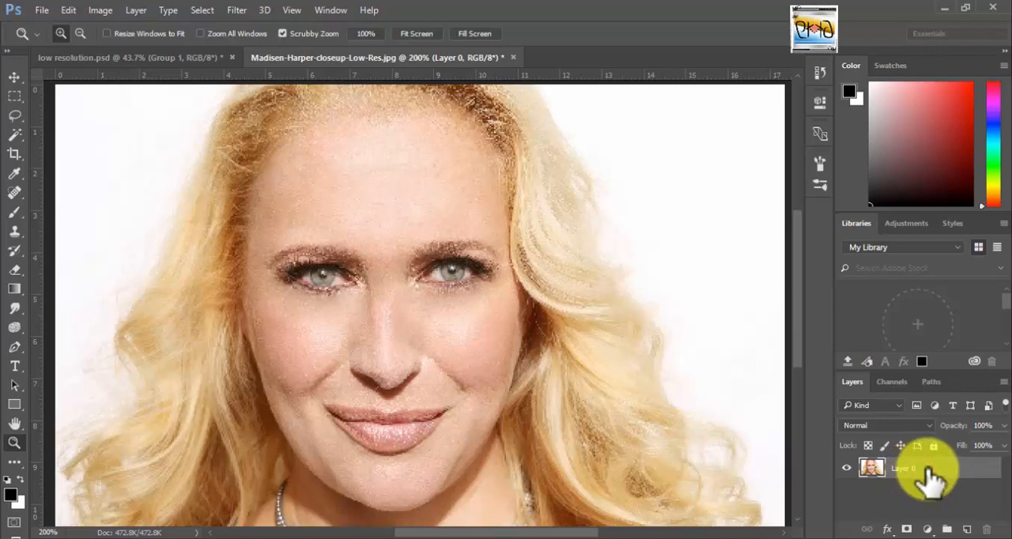
# Duplicate Layer 0 and rename the lower copy as original.
pyautogui.press('alt')
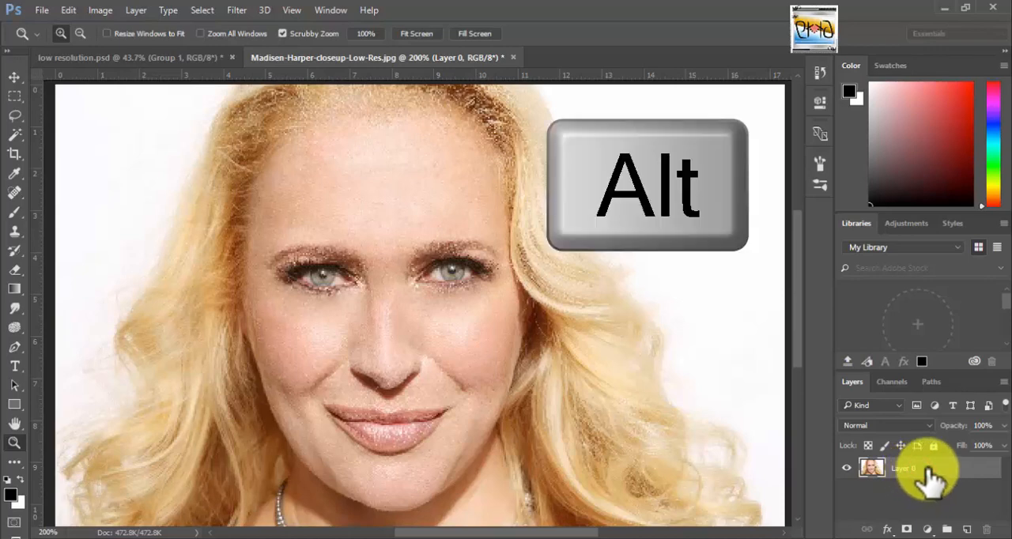
pyautogui.moveTo(922, 479); pyautogui.dragTo(928, 480)
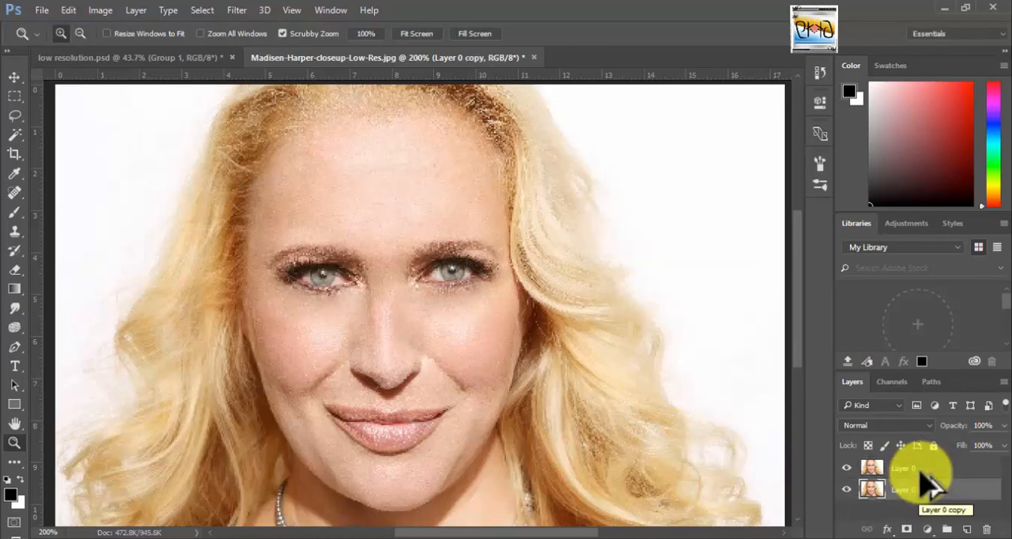
pyautogui.doubleClick(932, 487)
pyautogui.write('cl')
pyautogui.write('iginal')
pyautogui.press('Return')
# Apply a Surface Blur to Layer 0 with a radius of 11 pixels and a threshold of 12 levels.
pyautogui.click(923, 472)
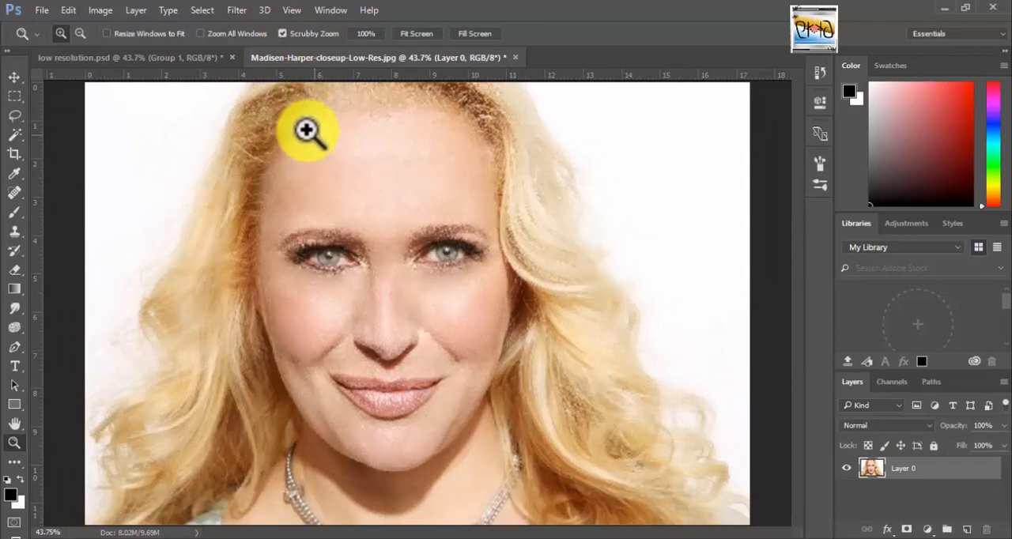
pyautogui.click(236, 10)
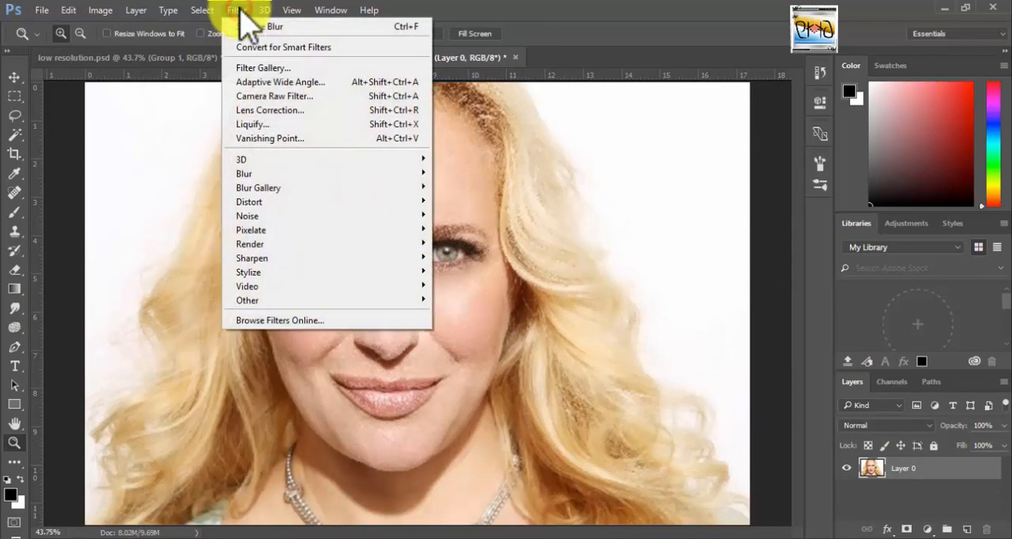
pyautogui.moveTo(307, 207)
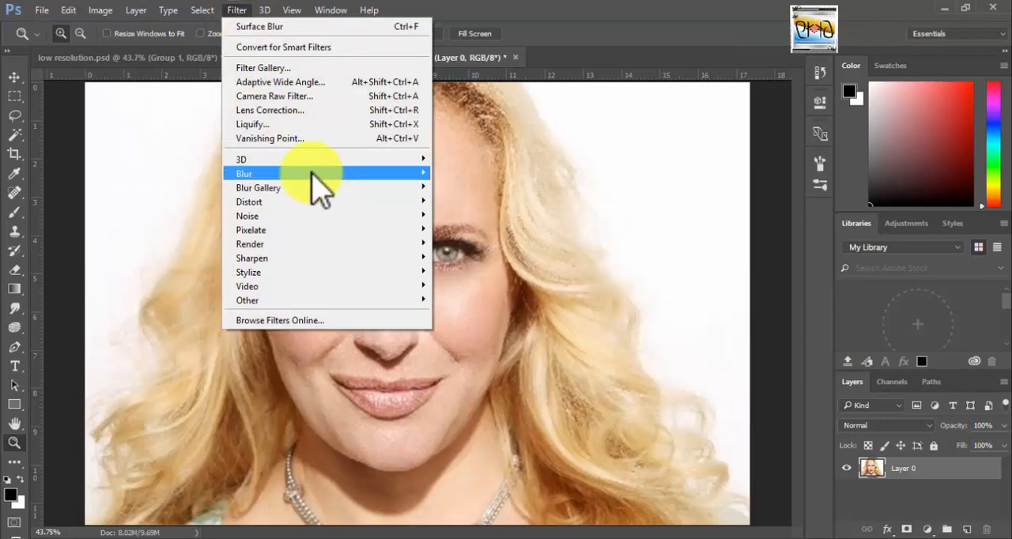
pyautogui.moveTo(262, 174)
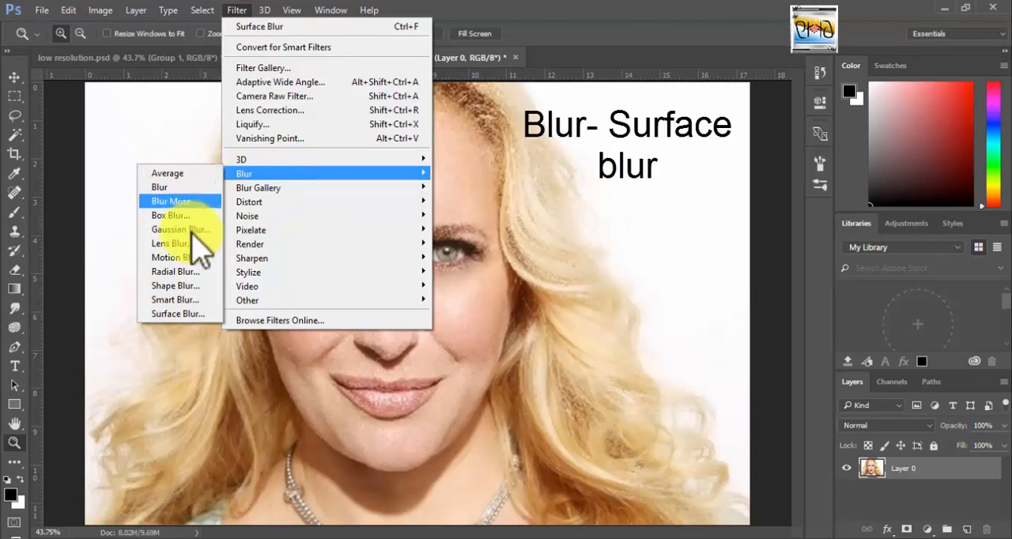
pyautogui.click(190, 313)
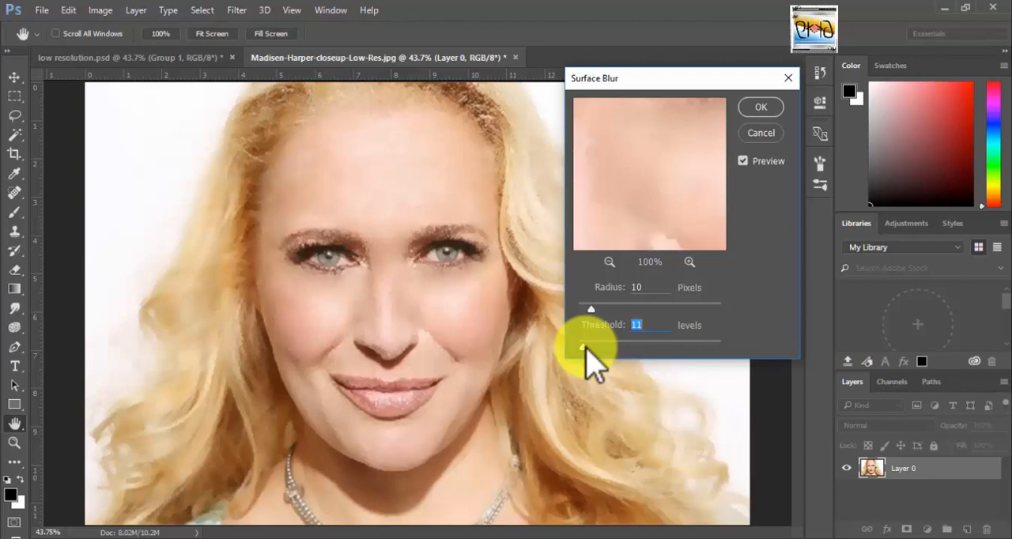
pyautogui.moveTo(586, 348); pyautogui.dragTo(668, 347)
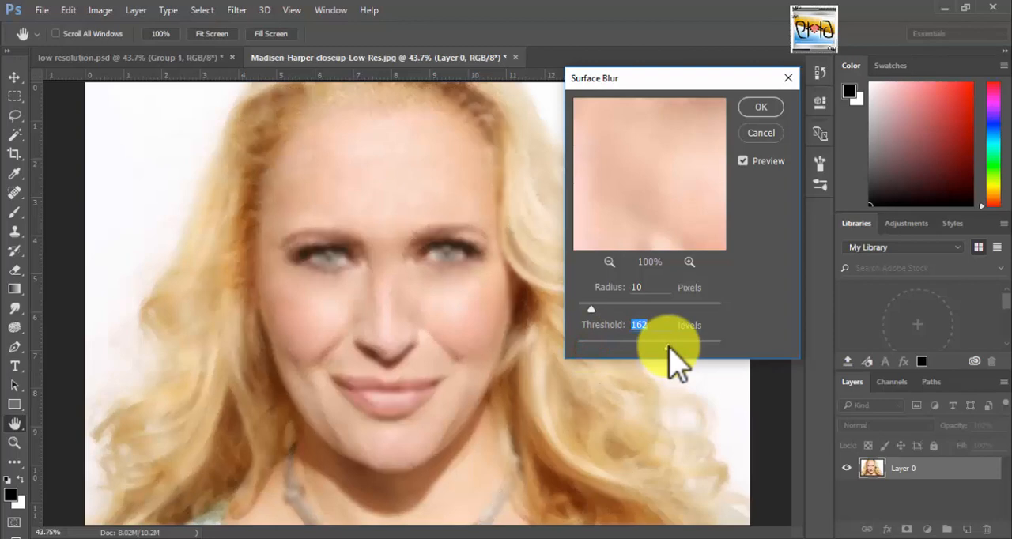
pyautogui.moveTo(668, 346); pyautogui.dragTo(584, 343)
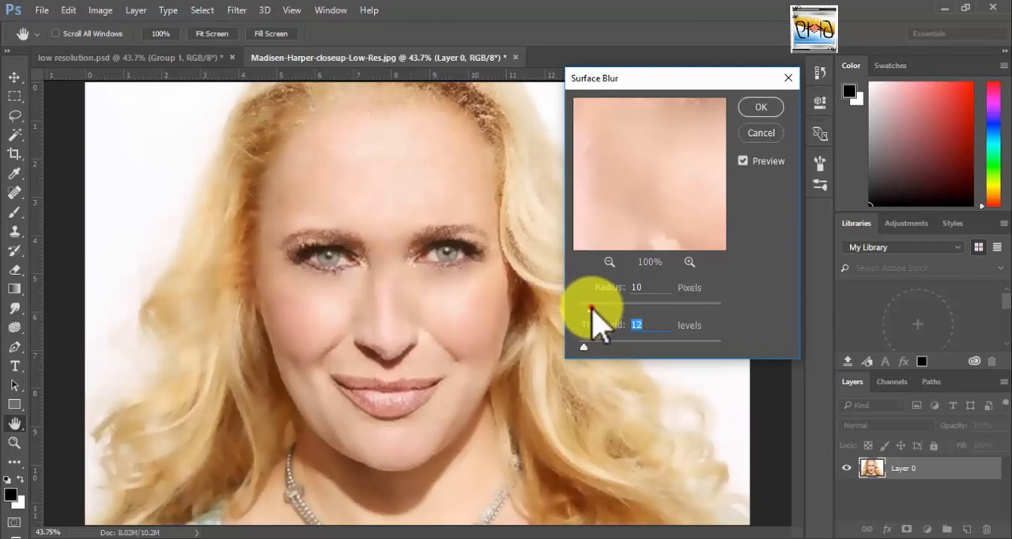
pyautogui.moveTo(591, 308); pyautogui.dragTo(593, 309)
pyautogui.click(593, 309)
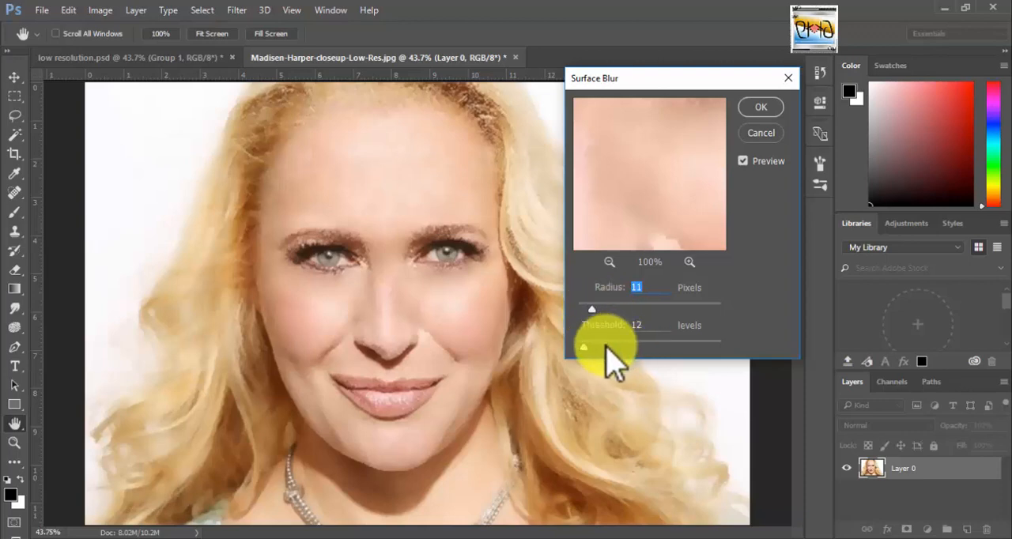
pyautogui.click(759, 111)
# Sample the brown hair at the image's left temple and clone it along the upper-left hairline with the Clone Stamp at size 100.
pyautogui.press('v')
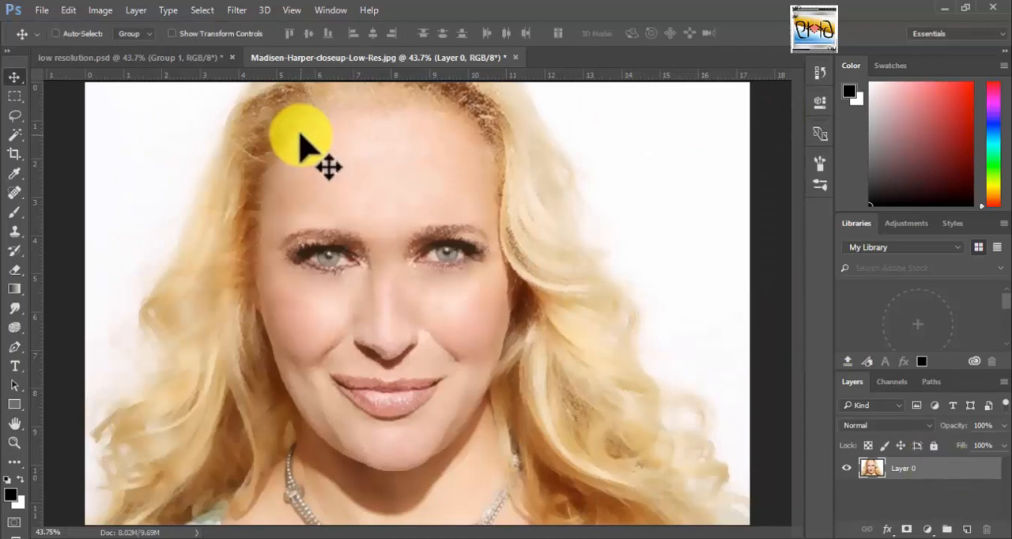
pyautogui.press('z')
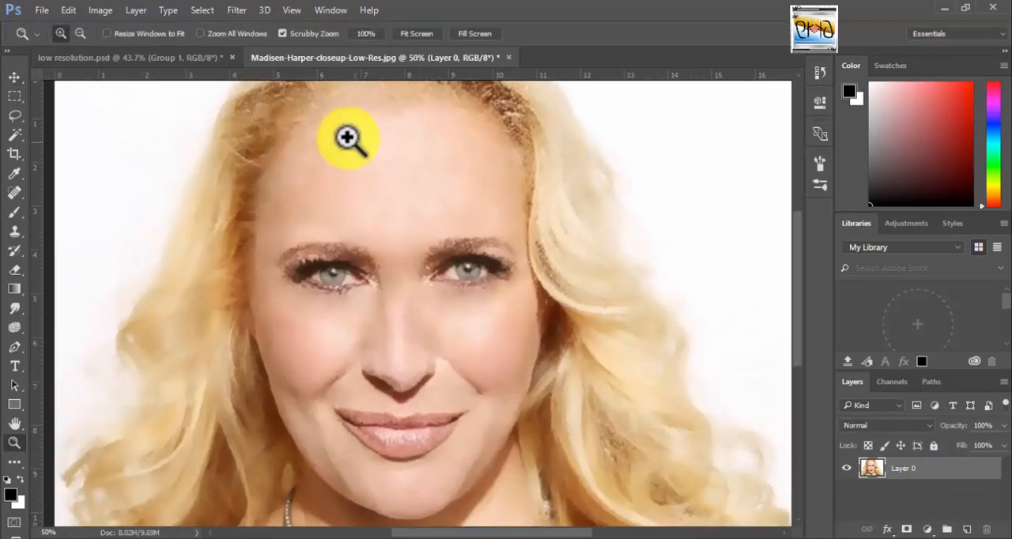
pyautogui.moveTo(348, 138)
pyautogui.mouseDown()
pyautogui.moveTo(409, 214)
pyautogui.moveTo(399, 202)
pyautogui.mouseUp()
pyautogui.moveTo(419, 142); pyautogui.dragTo(465, 216)
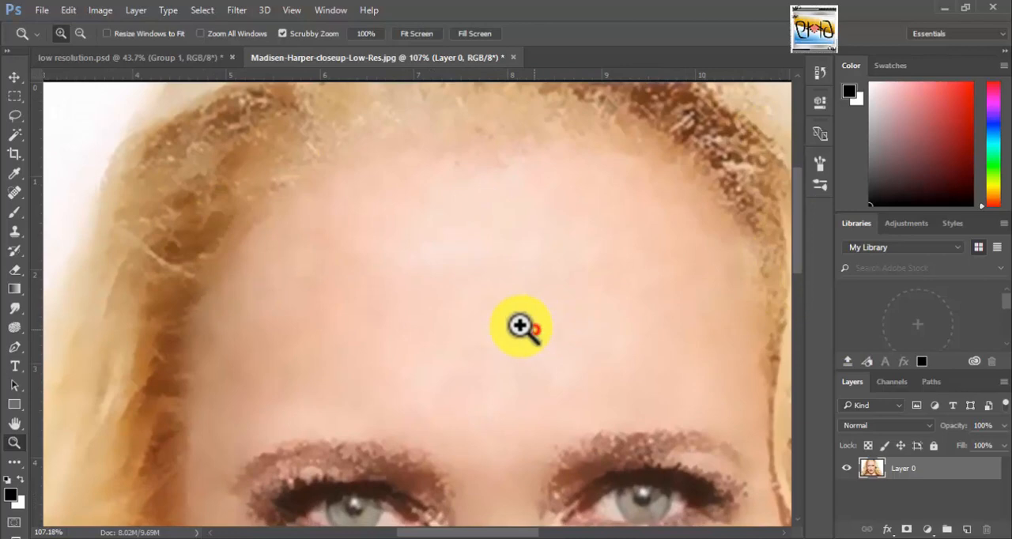
pyautogui.moveTo(520, 326); pyautogui.dragTo(517, 327)
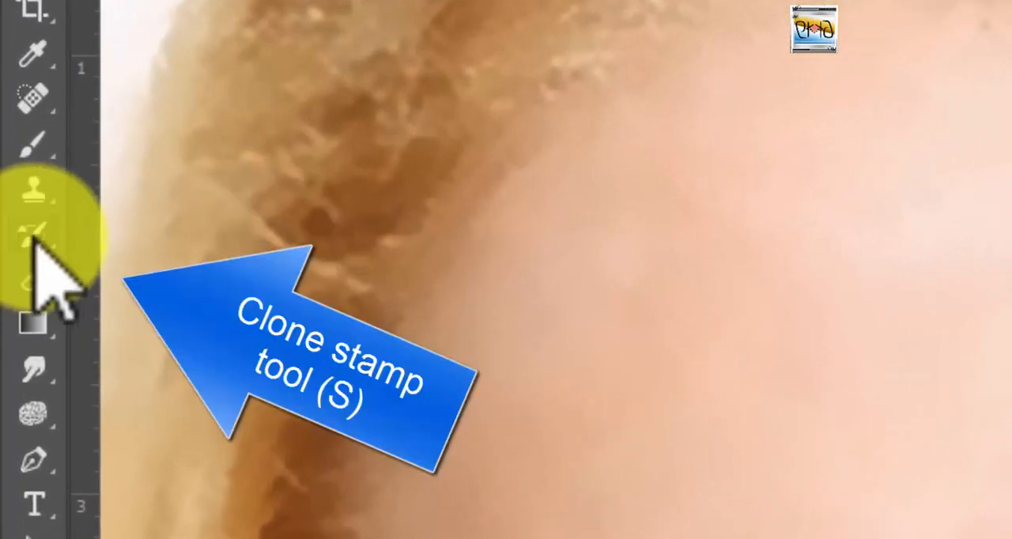
pyautogui.rightClick(34, 186)
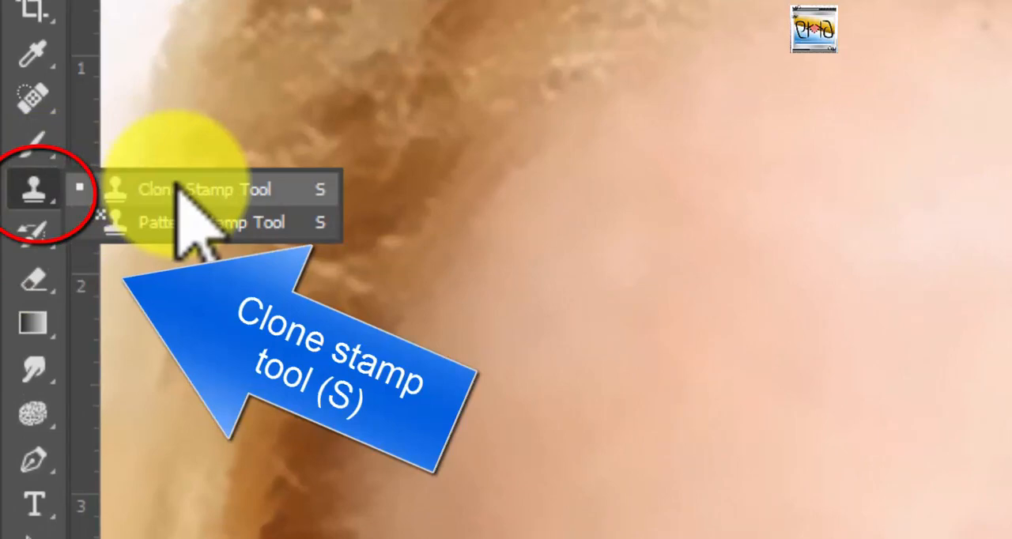
pyautogui.click(178, 189)
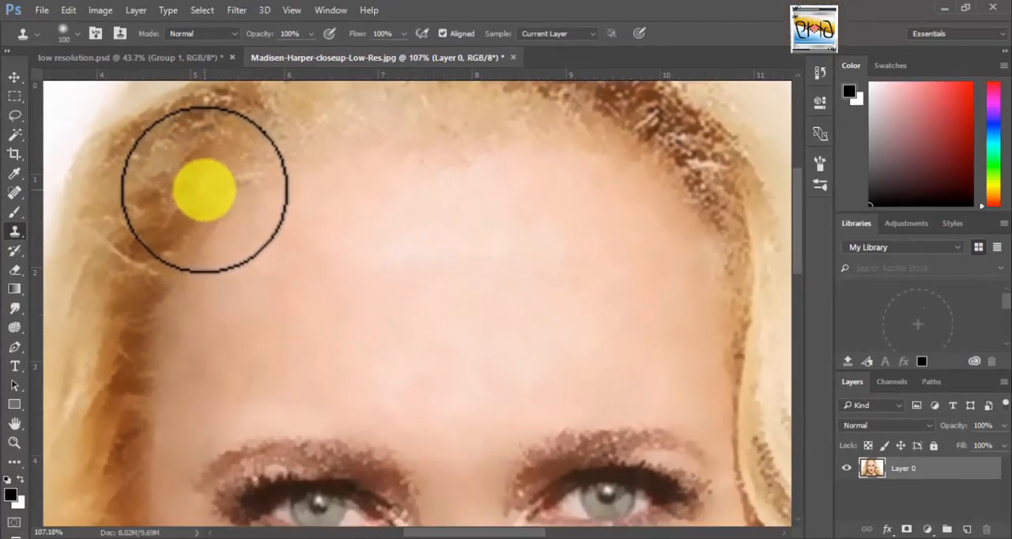
pyautogui.press('alt')
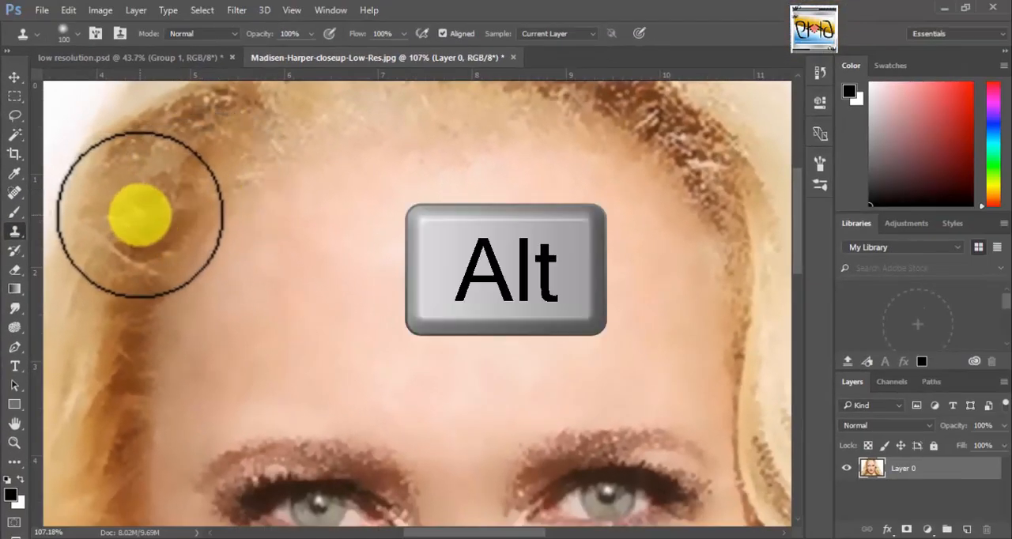
pyautogui.keyDown('alt'); pyautogui.click(141, 215); pyautogui.keyUp('alt')
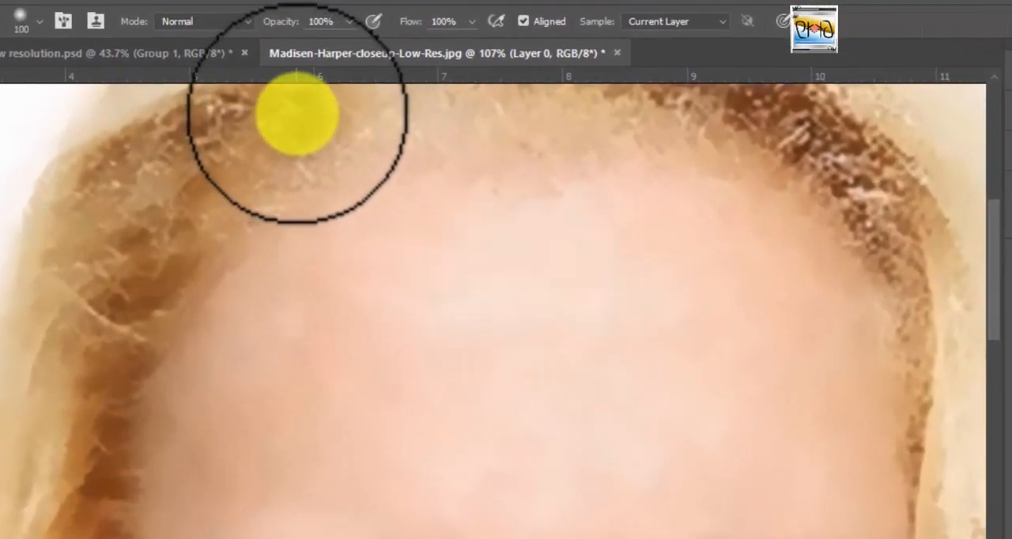
pyautogui.moveTo(305, 104)
pyautogui.mouseDown()
pyautogui.moveTo(326, 125)
pyautogui.moveTo(361, 104)
pyautogui.mouseUp()
pyautogui.click(362, 102)
pyautogui.click(395, 102)
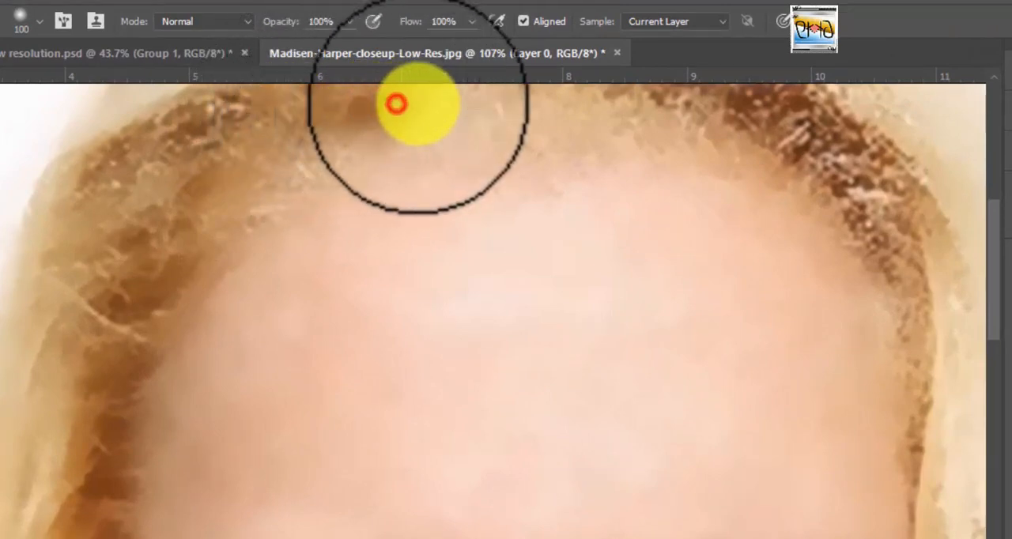
pyautogui.click(441, 104)
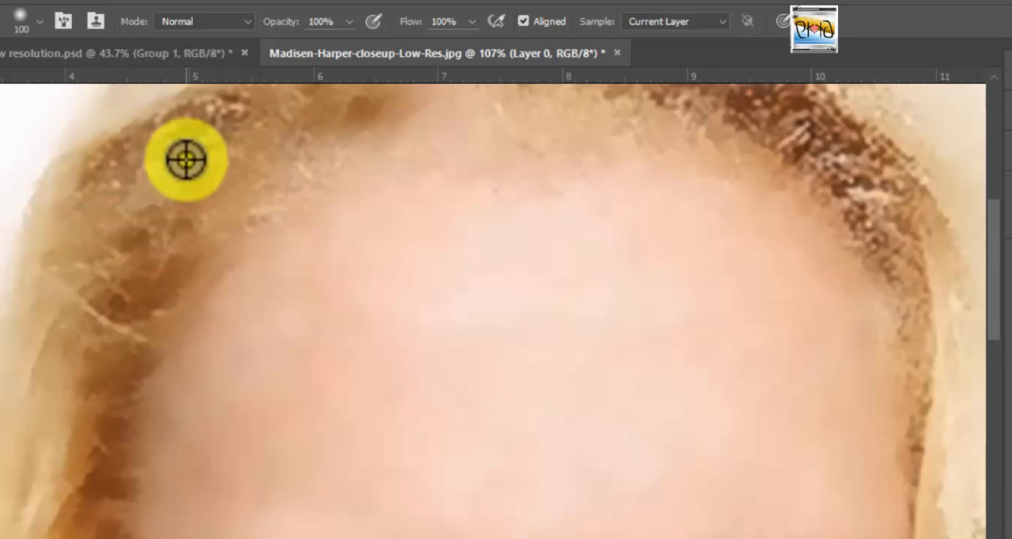
# Clone freshly sampled left-side hair over the lower left hairline and across the thin hair above the middle of the forehead.
pyautogui.click(313, 155)
pyautogui.click(269, 185)
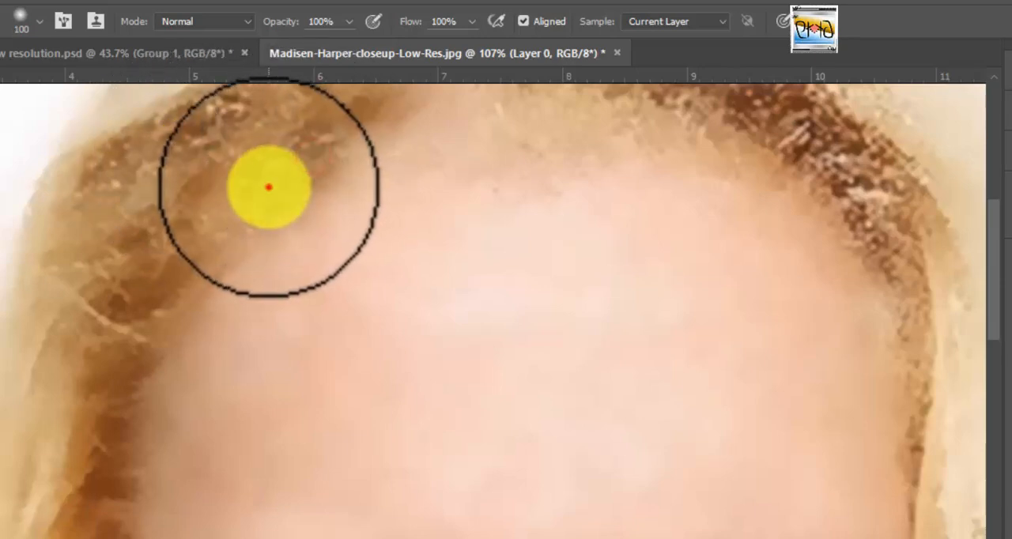
pyautogui.click(369, 155)
pyautogui.keyDown('alt'); pyautogui.click(245, 158); pyautogui.keyUp('alt')
pyautogui.click(431, 113)
pyautogui.click(476, 112)
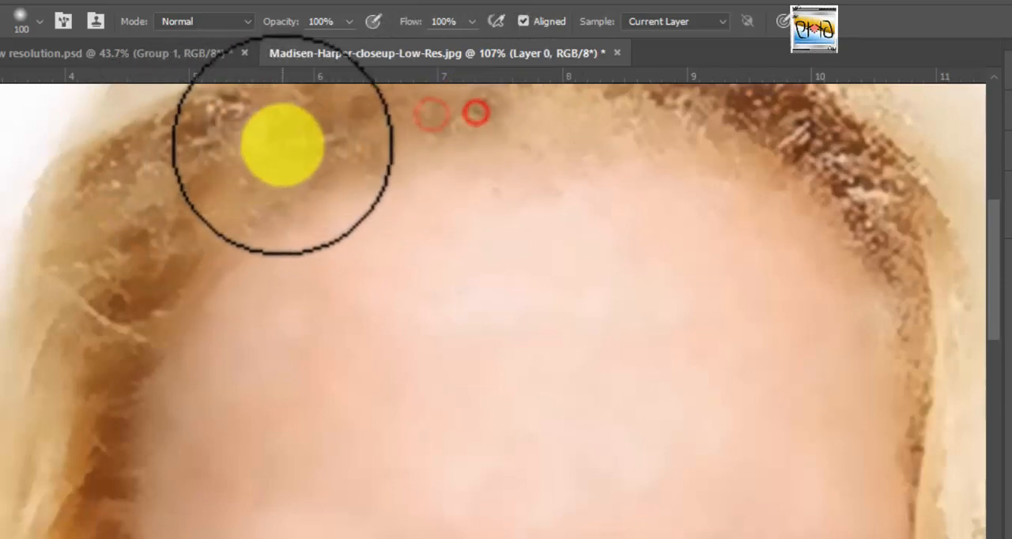
pyautogui.keyDown('alt'); pyautogui.click(282, 144); pyautogui.keyUp('alt')
pyautogui.click(528, 104)
pyautogui.click(585, 103)
pyautogui.click(625, 112)
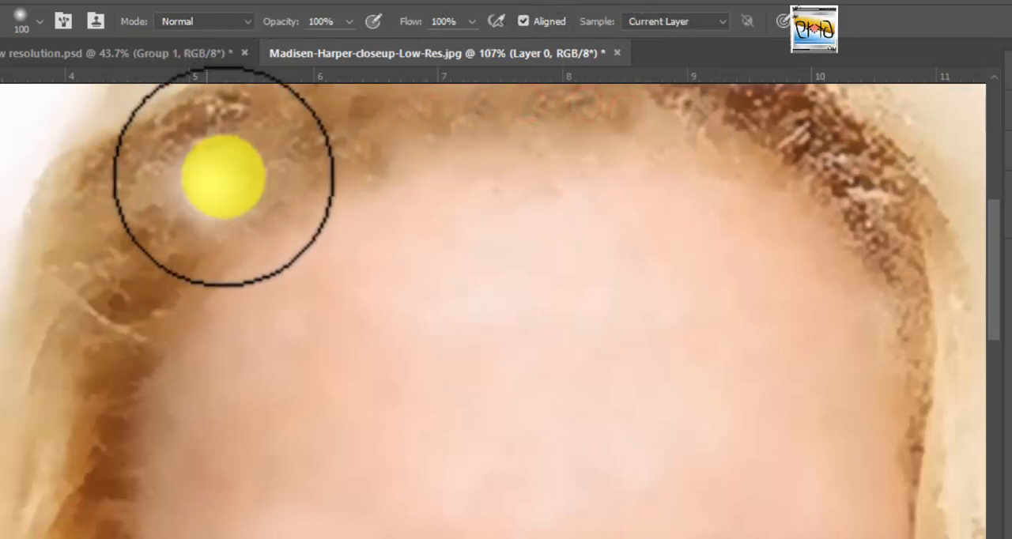
# Extend the cloned brown hair along the lower edge of the hairline from the middle of the forehead toward its right side.
pyautogui.click(343, 118)
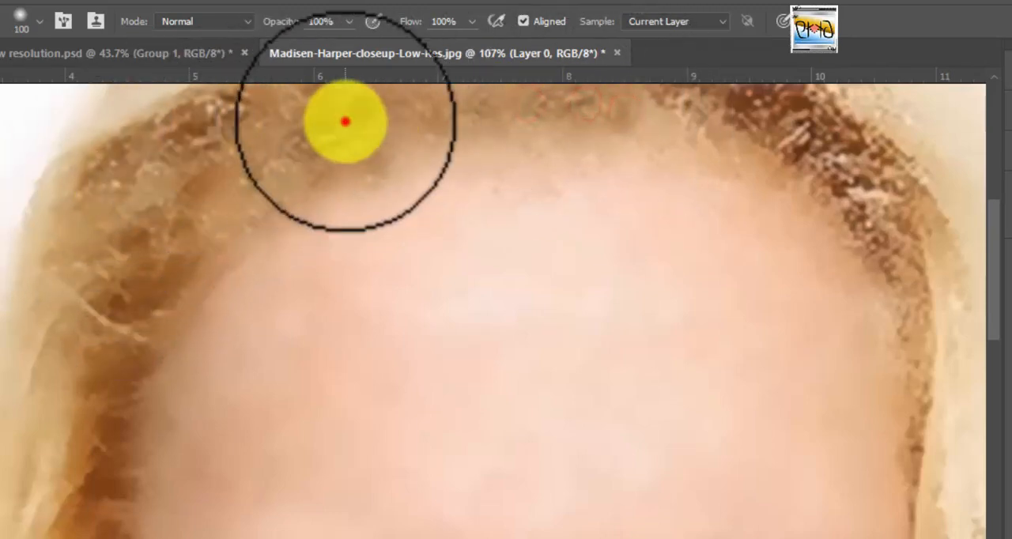
pyautogui.click(648, 110)
pyautogui.click(686, 115)
pyautogui.click(424, 140)
pyautogui.click(490, 133)
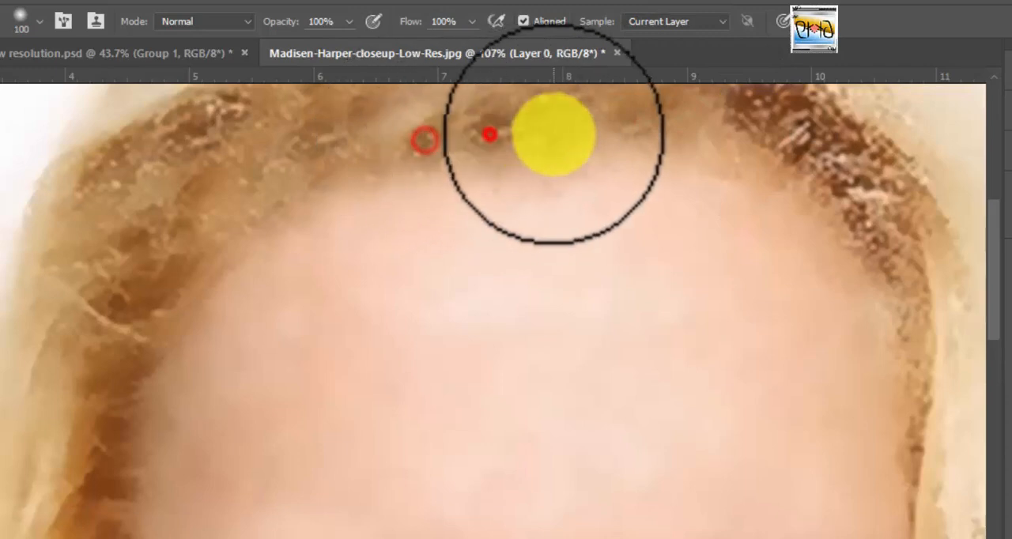
pyautogui.click(554, 135)
pyautogui.click(615, 140)
pyautogui.click(678, 135)
# Clone hair over the dark, speckled strands at the right temple and down the right edge of the forehead.
pyautogui.click(702, 169)
pyautogui.click(762, 159)
pyautogui.click(827, 129)
pyautogui.click(762, 159)
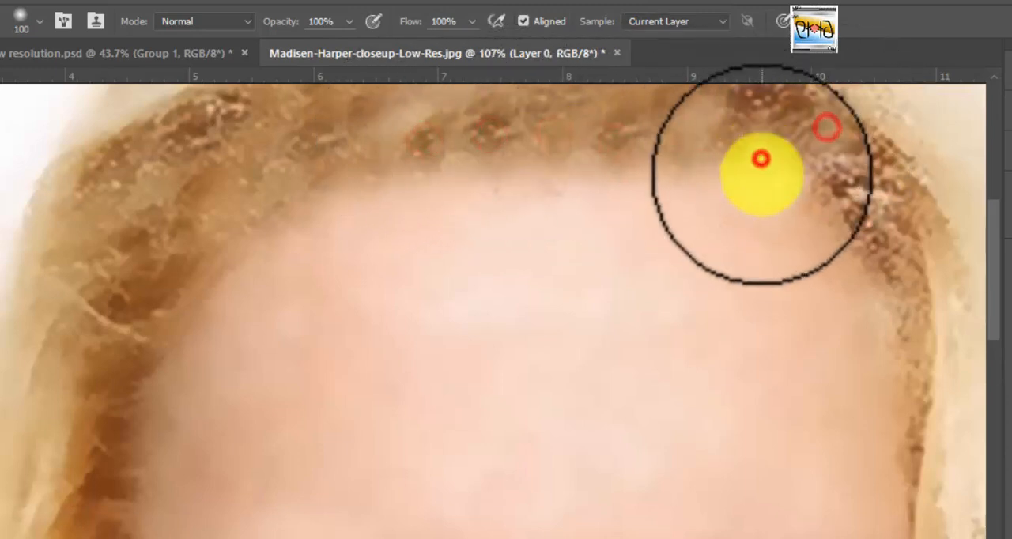
pyautogui.click(761, 174)
pyautogui.moveTo(867, 161)
pyautogui.mouseDown()
pyautogui.moveTo(898, 199)
pyautogui.moveTo(886, 148)
pyautogui.mouseUp()
pyautogui.click(759, 155)
pyautogui.click(822, 198)
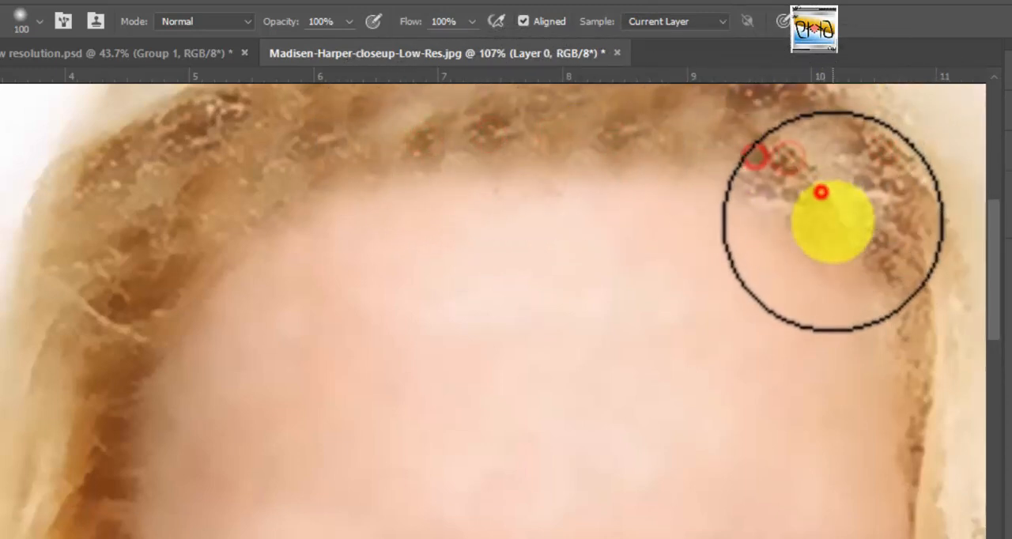
pyautogui.click(863, 251)
pyautogui.click(898, 183)
pyautogui.click(887, 312)
pyautogui.click(903, 357)
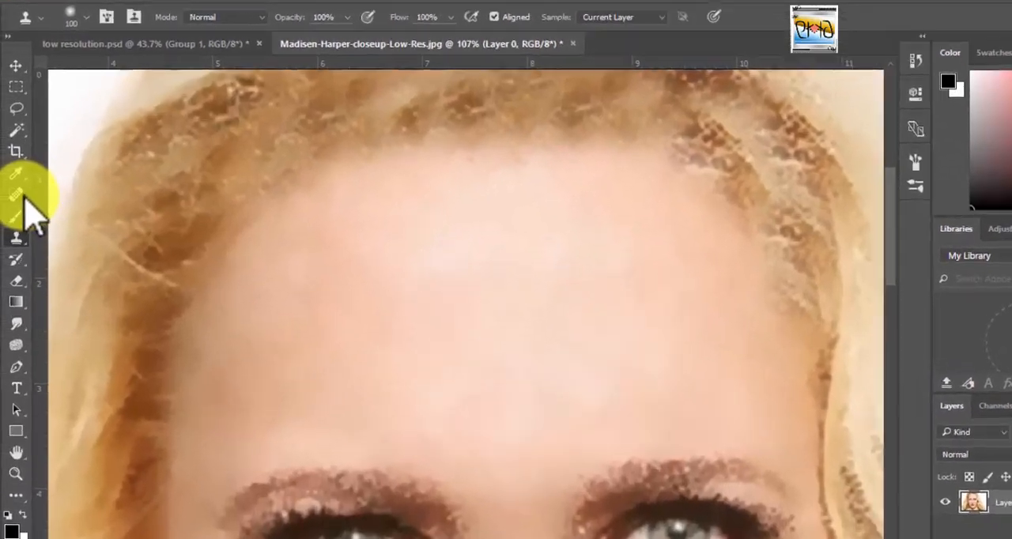
# Use the Patch tool in Destination mode to copy an outlined area of left-temple hair onto the upper-left hairline.
pyautogui.click(18, 196)
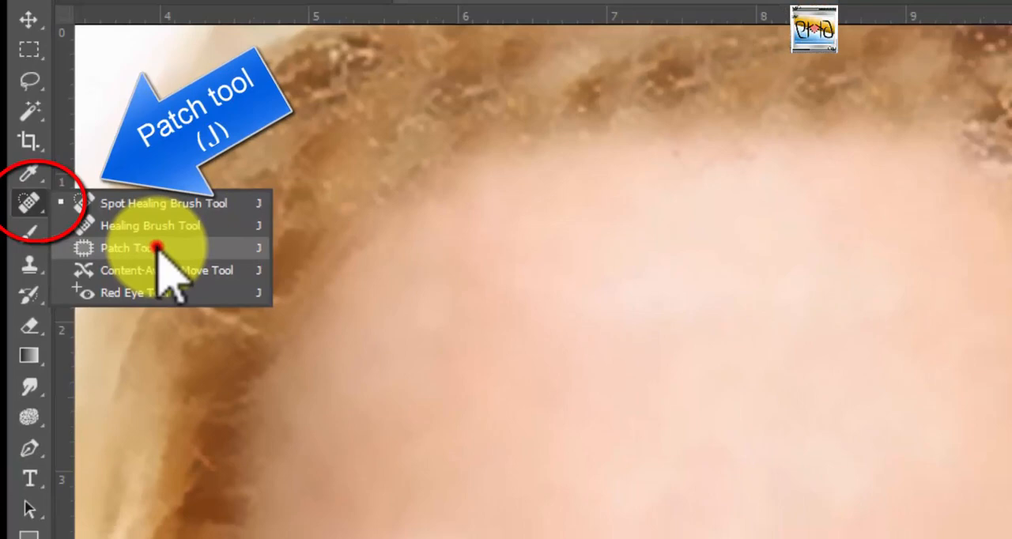
pyautogui.click(189, 267)
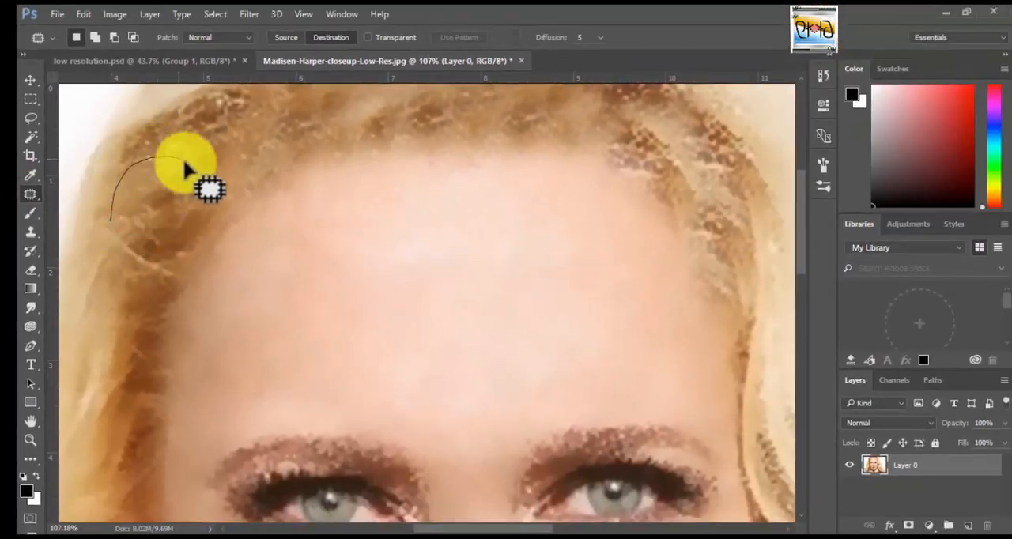
pyautogui.moveTo(184, 164)
pyautogui.mouseDown()
pyautogui.moveTo(191, 202)
pyautogui.moveTo(164, 256)
pyautogui.mouseUp()
pyautogui.moveTo(102, 277)
pyautogui.mouseDown()
pyautogui.moveTo(99, 235)
pyautogui.moveTo(116, 221)
pyautogui.mouseUp()
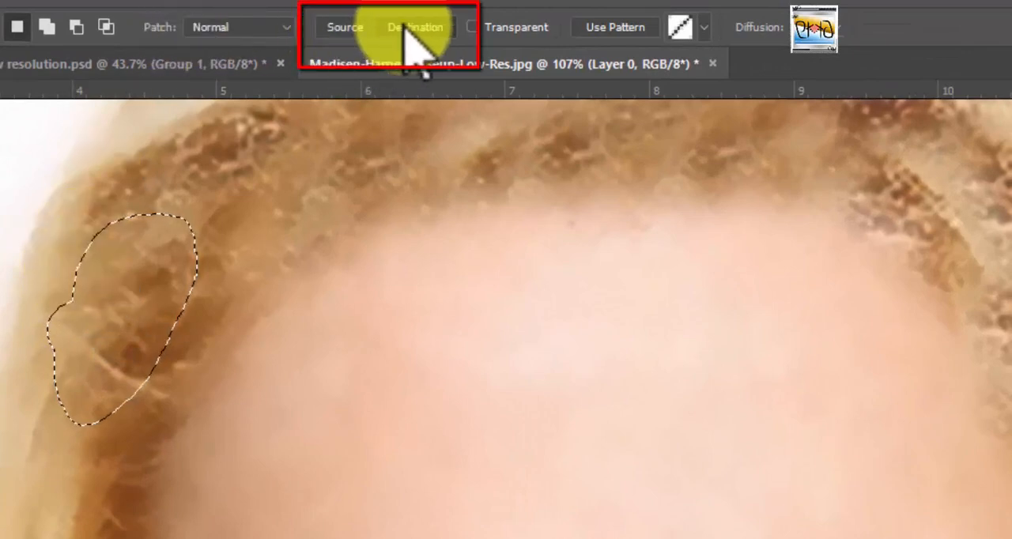
pyautogui.click(403, 28)
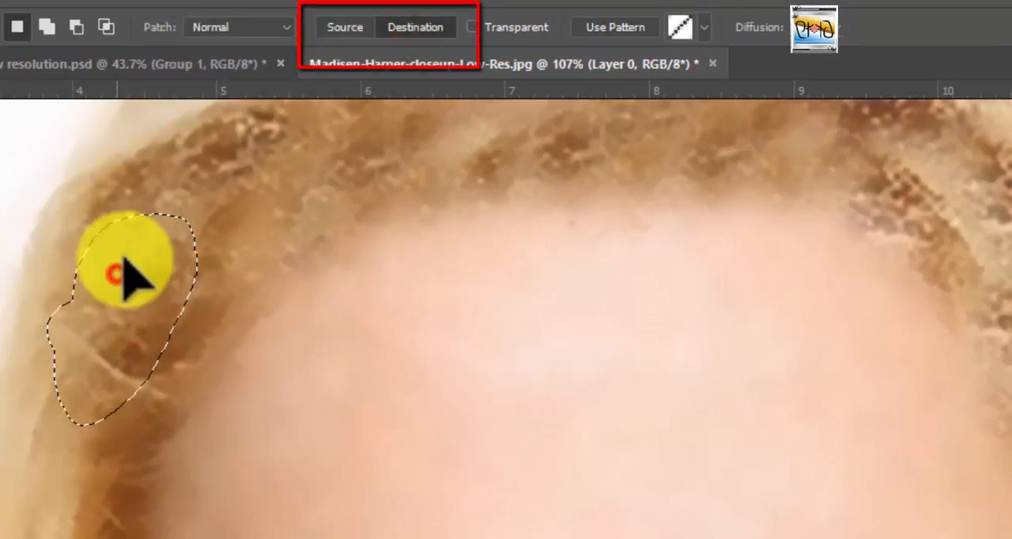
pyautogui.moveTo(127, 270)
pyautogui.mouseDown()
pyautogui.moveTo(261, 202)
pyautogui.moveTo(272, 163)
pyautogui.moveTo(255, 156)
pyautogui.mouseUp()
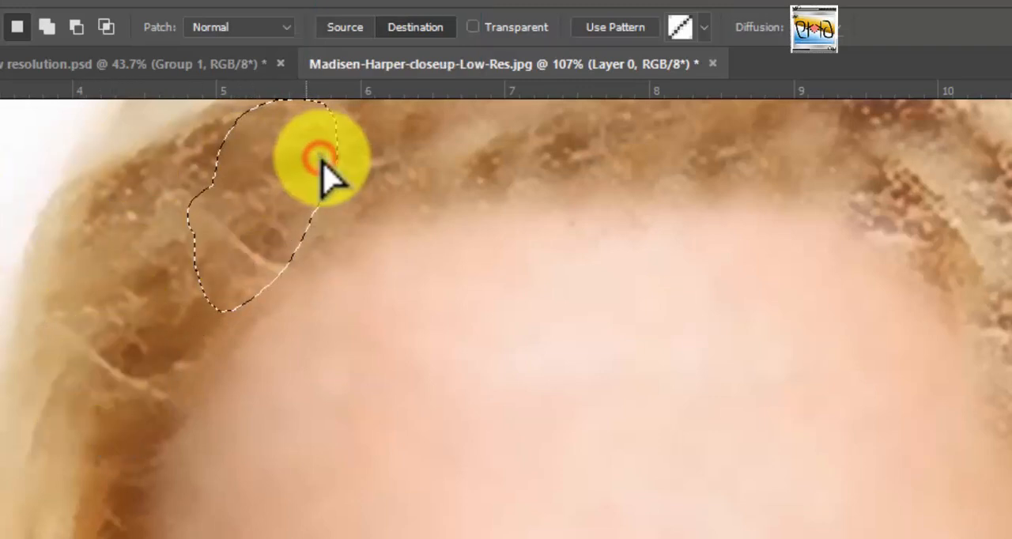
pyautogui.moveTo(320, 158)
pyautogui.mouseDown()
pyautogui.moveTo(352, 152)
pyautogui.moveTo(338, 155)
pyautogui.mouseUp()
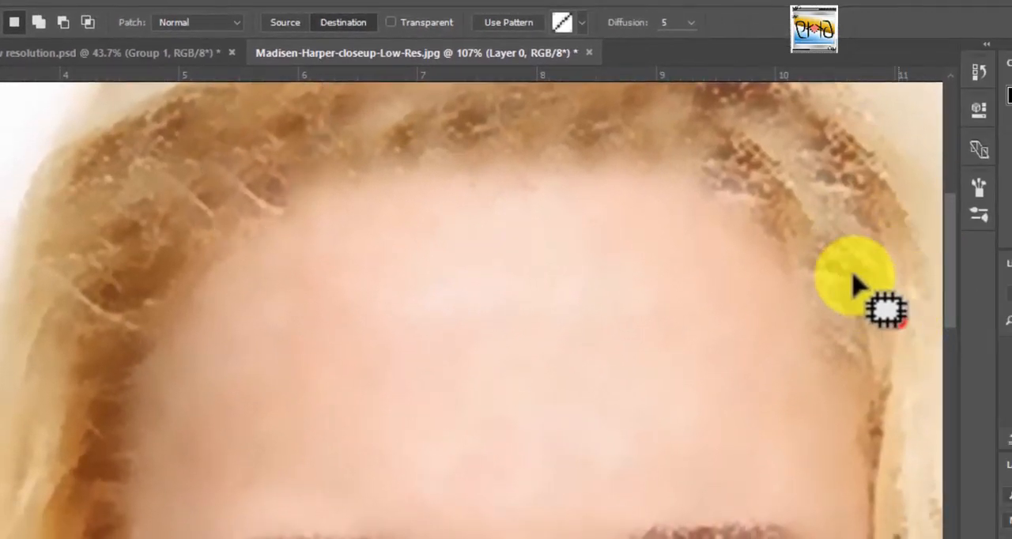
# Patch the speckled hair around the right temple with outlined areas of the smoother hair beside it.
pyautogui.moveTo(852, 278)
pyautogui.mouseDown()
pyautogui.moveTo(906, 191)
pyautogui.moveTo(925, 222)
pyautogui.moveTo(931, 309)
pyautogui.moveTo(892, 354)
pyautogui.mouseUp()
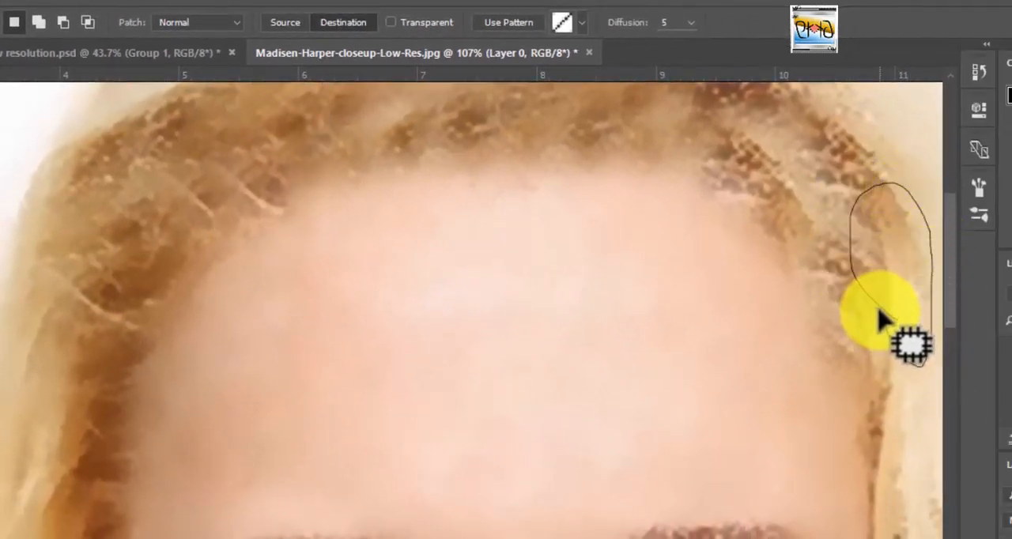
pyautogui.moveTo(879, 312); pyautogui.dragTo(871, 296)
pyautogui.moveTo(885, 251)
pyautogui.mouseDown()
pyautogui.moveTo(841, 228)
pyautogui.moveTo(847, 187)
pyautogui.moveTo(773, 178)
pyautogui.moveTo(779, 186)
pyautogui.mouseUp()
pyautogui.moveTo(915, 335)
pyautogui.mouseDown()
pyautogui.moveTo(896, 308)
pyautogui.moveTo(915, 357)
pyautogui.mouseUp()
pyautogui.moveTo(888, 237); pyautogui.dragTo(849, 302)
pyautogui.moveTo(903, 291)
pyautogui.mouseDown()
pyautogui.moveTo(827, 198)
pyautogui.moveTo(909, 289)
pyautogui.mouseUp()
pyautogui.moveTo(859, 199)
pyautogui.mouseDown()
pyautogui.moveTo(851, 301)
pyautogui.moveTo(947, 295)
pyautogui.moveTo(877, 273)
pyautogui.mouseUp()
pyautogui.moveTo(875, 223)
pyautogui.mouseDown()
pyautogui.moveTo(744, 180)
pyautogui.moveTo(771, 164)
pyautogui.mouseUp()
pyautogui.moveTo(847, 165)
pyautogui.mouseDown()
pyautogui.moveTo(847, 190)
pyautogui.moveTo(846, 169)
pyautogui.mouseUp()
pyautogui.moveTo(840, 120)
pyautogui.mouseDown()
pyautogui.moveTo(761, 105)
pyautogui.moveTo(738, 150)
pyautogui.moveTo(687, 139)
pyautogui.mouseUp()
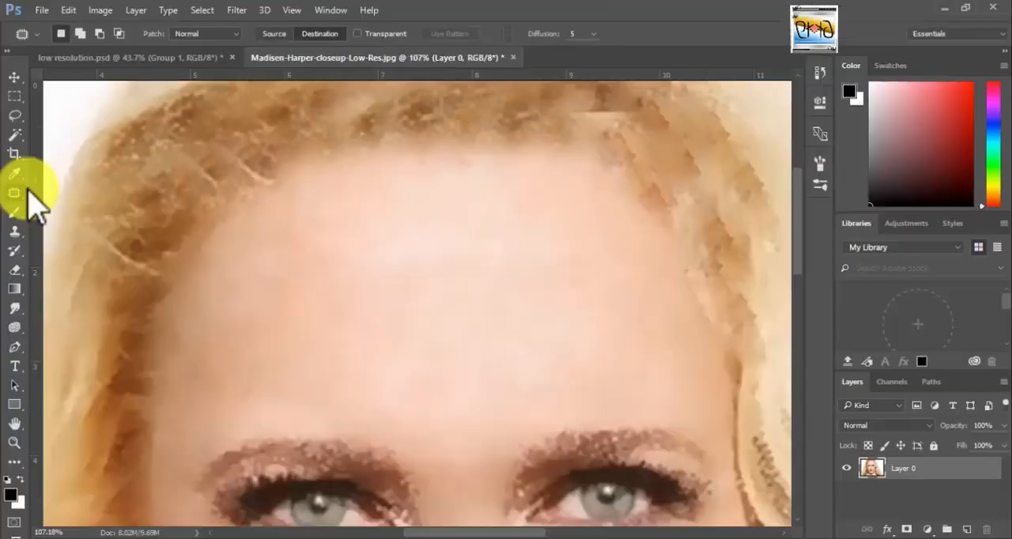
# Blend the repeated clone marks along the top hairline with the Content-Aware Spot Healing Brush at size 45.
pyautogui.rightClick(15, 192)
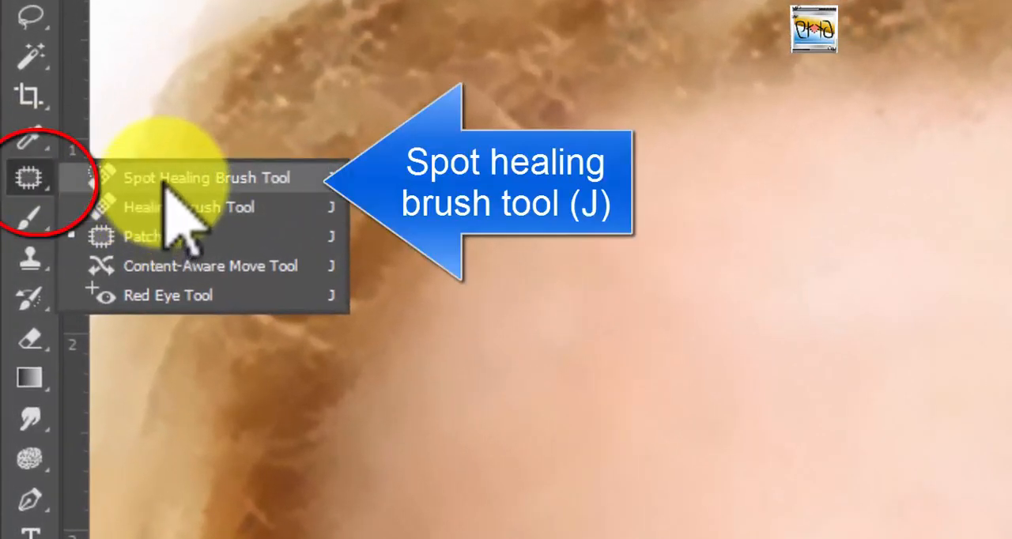
pyautogui.click(168, 181)
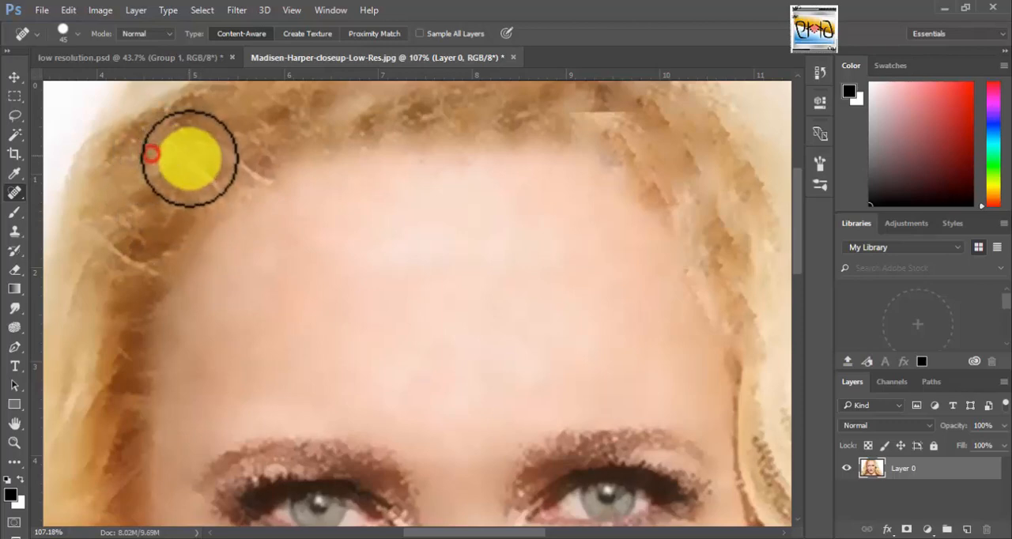
pyautogui.click(311, 125)
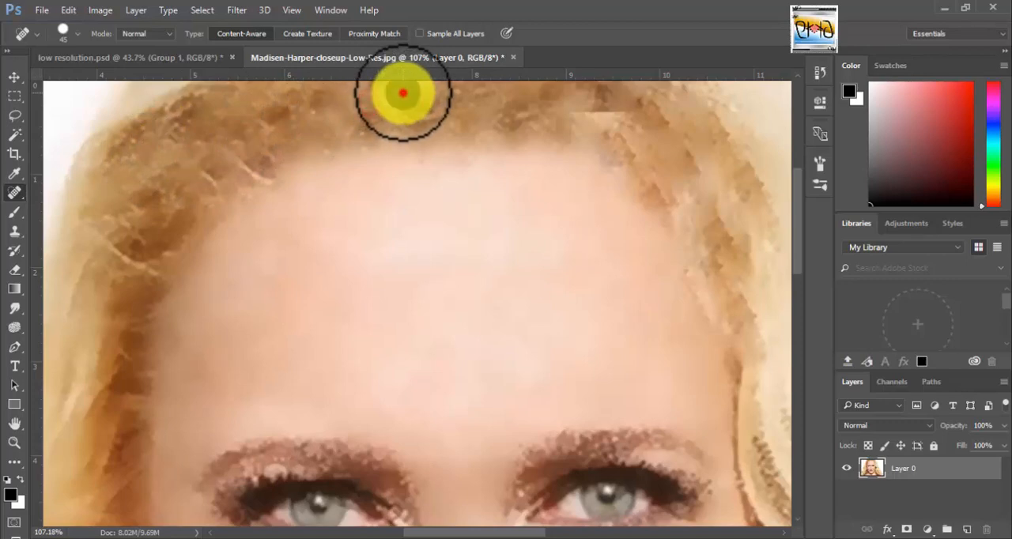
pyautogui.click(342, 101)
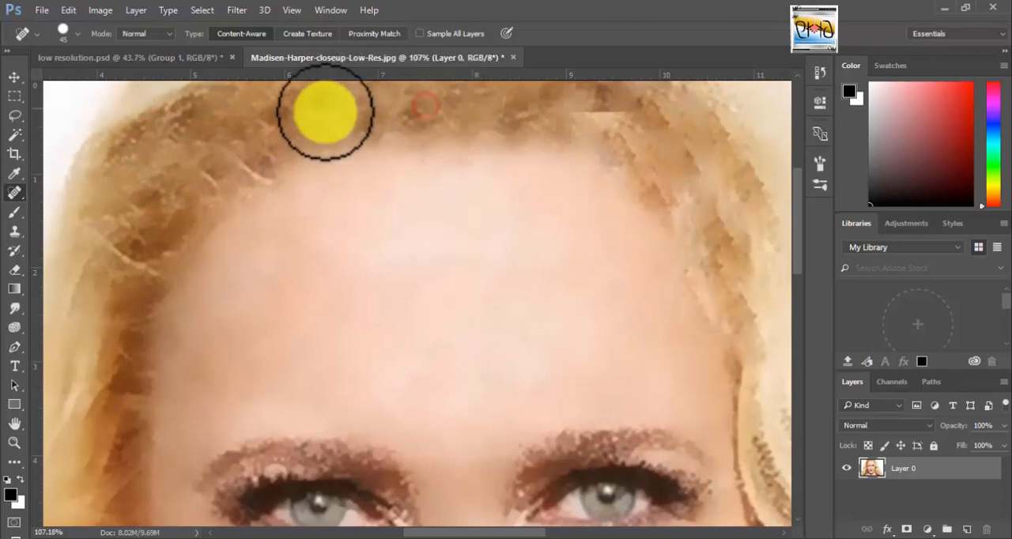
pyautogui.moveTo(267, 108); pyautogui.dragTo(357, 106)
pyautogui.click(395, 105)
pyautogui.moveTo(535, 105); pyautogui.dragTo(598, 117)
pyautogui.click(616, 108)
pyautogui.click(592, 129)
# Heal the uneven patches in the hair at the right temple and along the right edge of the forehead.
pyautogui.moveTo(634, 176); pyautogui.dragTo(648, 187)
pyautogui.click(675, 215)
pyautogui.moveTo(696, 253); pyautogui.dragTo(703, 271)
pyautogui.moveTo(682, 149); pyautogui.dragTo(764, 248)
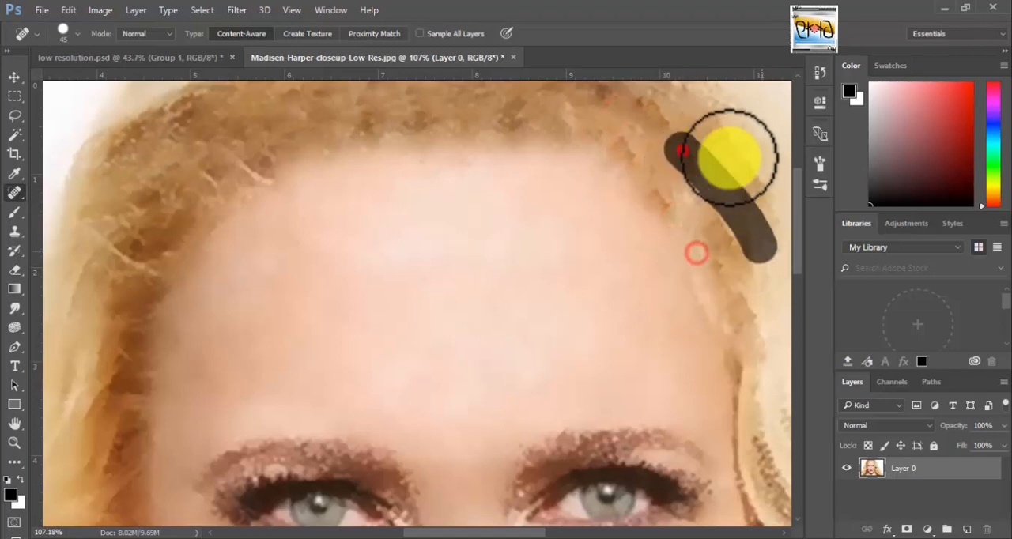
pyautogui.click(727, 138)
pyautogui.click(672, 125)
pyautogui.click(691, 167)
pyautogui.click(716, 165)
pyautogui.click(714, 220)
# Smooth the upper-left hair, the hairline above the forehead and the right temple edge with further spot-healing strokes.
pyautogui.moveTo(214, 106)
pyautogui.mouseDown()
pyautogui.moveTo(154, 135)
pyautogui.moveTo(138, 218)
pyautogui.moveTo(163, 121)
pyautogui.mouseUp()
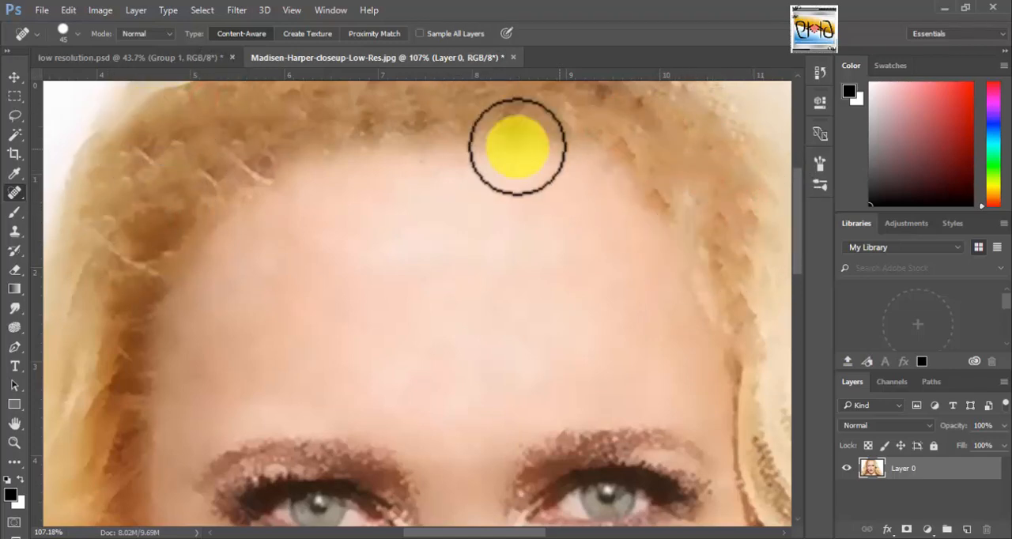
pyautogui.moveTo(300, 132)
pyautogui.mouseDown()
pyautogui.moveTo(564, 135)
pyautogui.moveTo(373, 135)
pyautogui.moveTo(449, 117)
pyautogui.mouseUp()
pyautogui.moveTo(459, 116)
pyautogui.mouseDown()
pyautogui.moveTo(514, 122)
pyautogui.moveTo(535, 139)
pyautogui.mouseUp()
pyautogui.moveTo(655, 192)
pyautogui.mouseDown()
pyautogui.moveTo(723, 293)
pyautogui.moveTo(707, 233)
pyautogui.moveTo(718, 289)
pyautogui.mouseUp()
pyautogui.press('space')
pyautogui.moveTo(698, 303)
pyautogui.mouseDown()
pyautogui.moveTo(580, 321)
pyautogui.moveTo(627, 307)
pyautogui.moveTo(624, 332)
pyautogui.mouseUp()
pyautogui.moveTo(625, 125)
pyautogui.mouseDown()
pyautogui.moveTo(680, 168)
pyautogui.moveTo(664, 198)
pyautogui.mouseUp()
# Copy outlined hair areas onto the left temple and the upper-right hairline with the Patch tool in Destination mode.
pyautogui.hotkey('ctrl', '0')
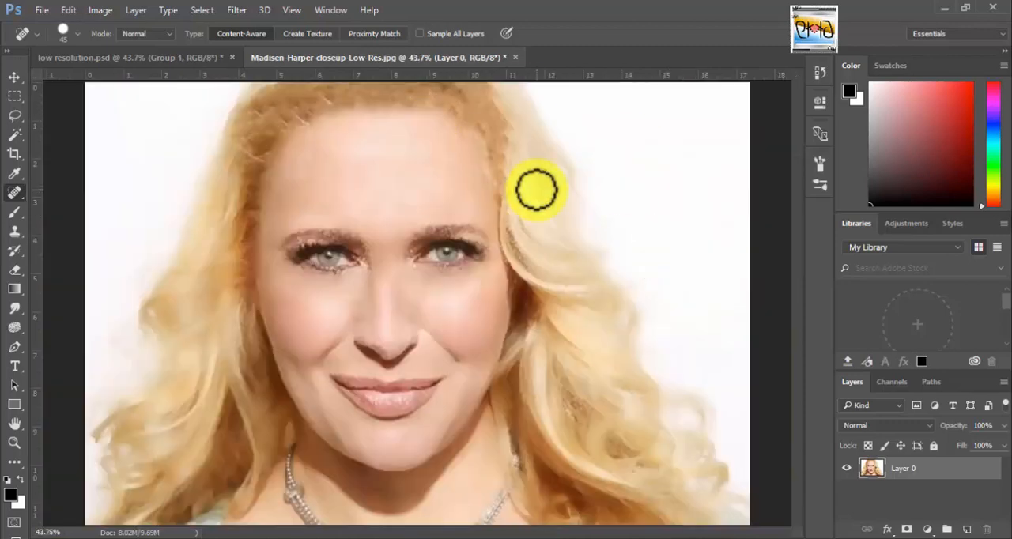
pyautogui.moveTo(19, 196); pyautogui.dragTo(91, 218)
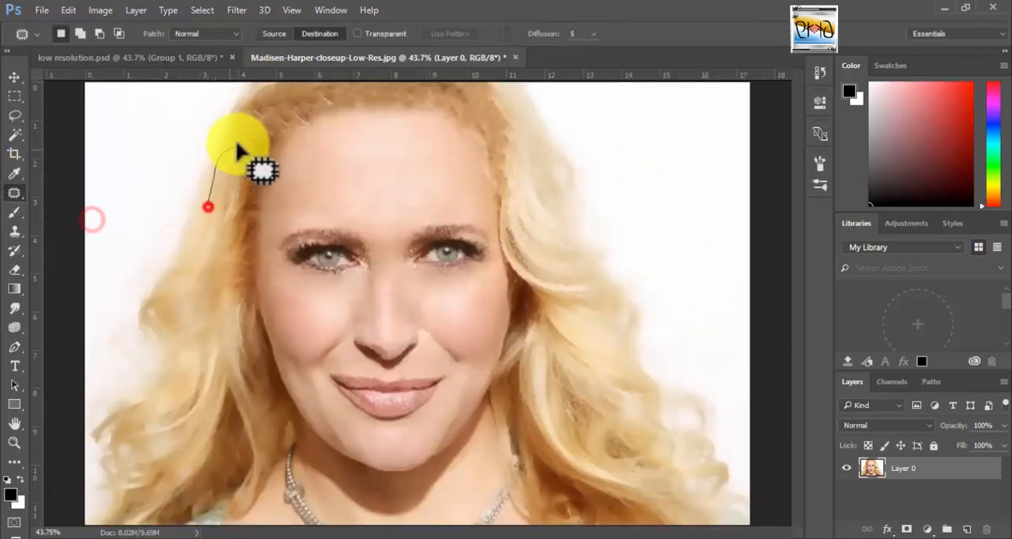
pyautogui.moveTo(221, 188); pyautogui.dragTo(246, 135)
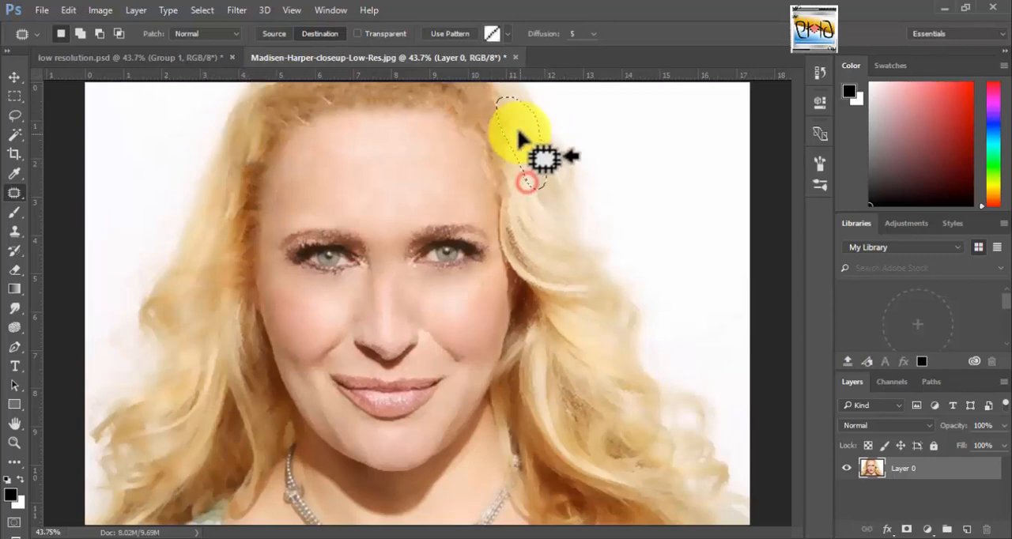
pyautogui.moveTo(519, 132)
pyautogui.mouseDown()
pyautogui.moveTo(530, 186)
pyautogui.moveTo(499, 110)
pyautogui.mouseUp()
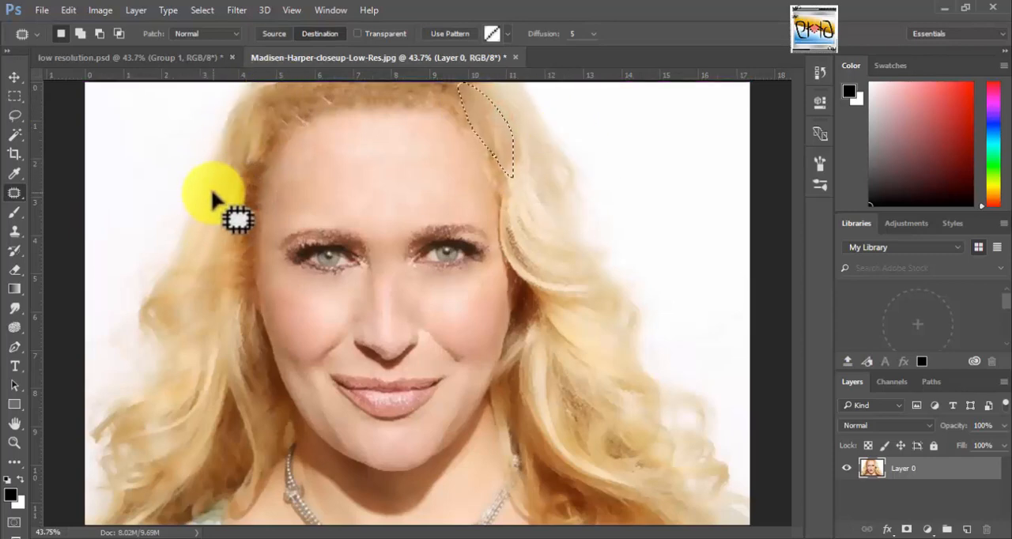
# Copy outlined hair areas over the upper-right hairline and the upper-left hair edge with the Patch tool, then clear the selection.
pyautogui.moveTo(218, 197)
pyautogui.mouseDown()
pyautogui.moveTo(264, 108)
pyautogui.moveTo(288, 101)
pyautogui.mouseUp()
pyautogui.moveTo(515, 119); pyautogui.dragTo(506, 94)
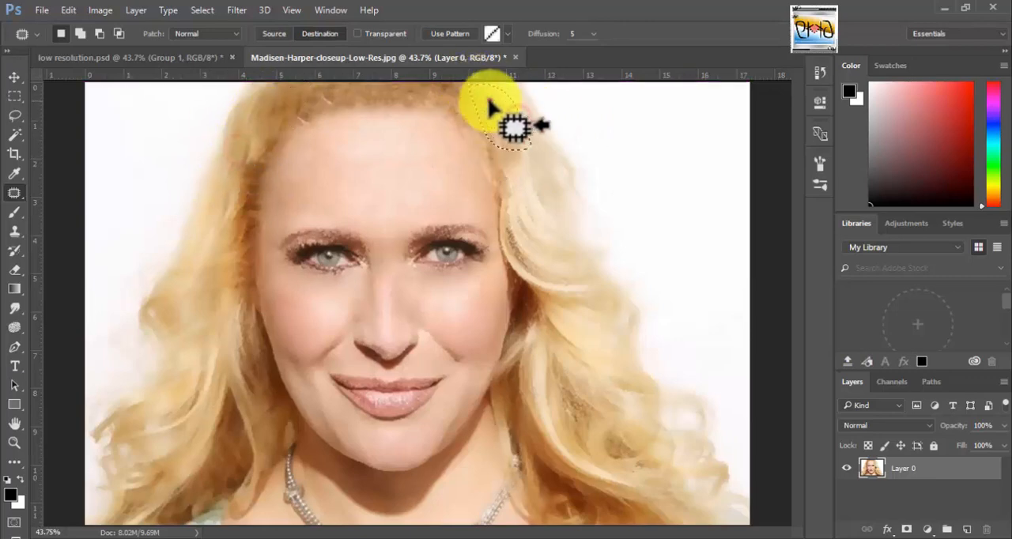
pyautogui.moveTo(440, 71); pyautogui.dragTo(439, 71)
pyautogui.moveTo(237, 137); pyautogui.dragTo(295, 110)
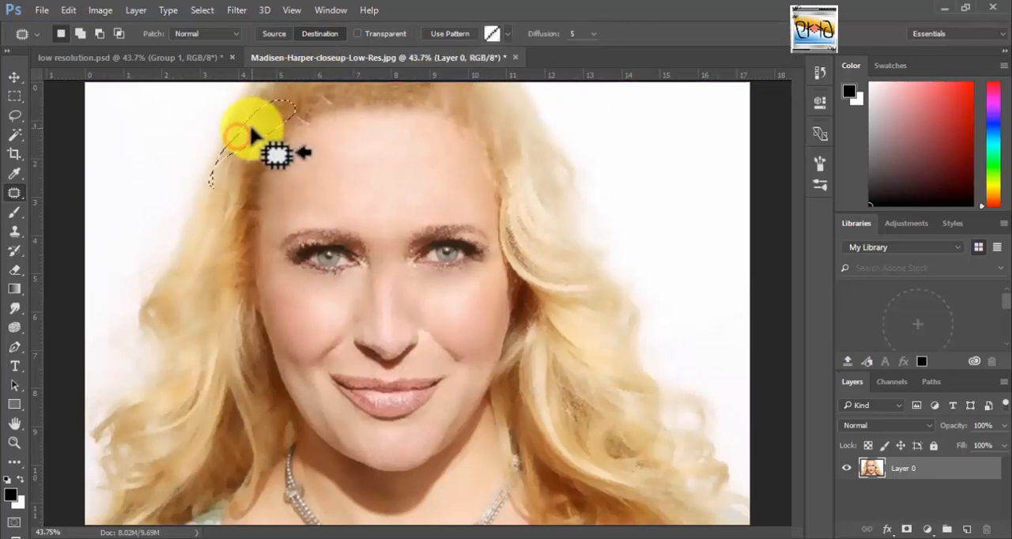
pyautogui.moveTo(233, 156)
pyautogui.mouseDown()
pyautogui.moveTo(219, 215)
pyautogui.moveTo(227, 183)
pyautogui.mouseUp()
pyautogui.moveTo(242, 143); pyautogui.dragTo(274, 126)
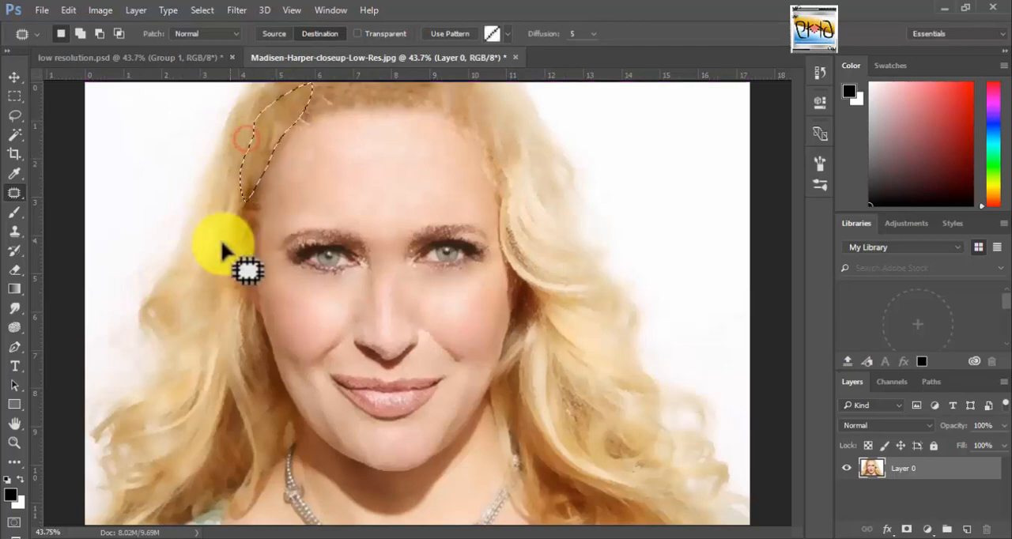
pyautogui.click(472, 127)
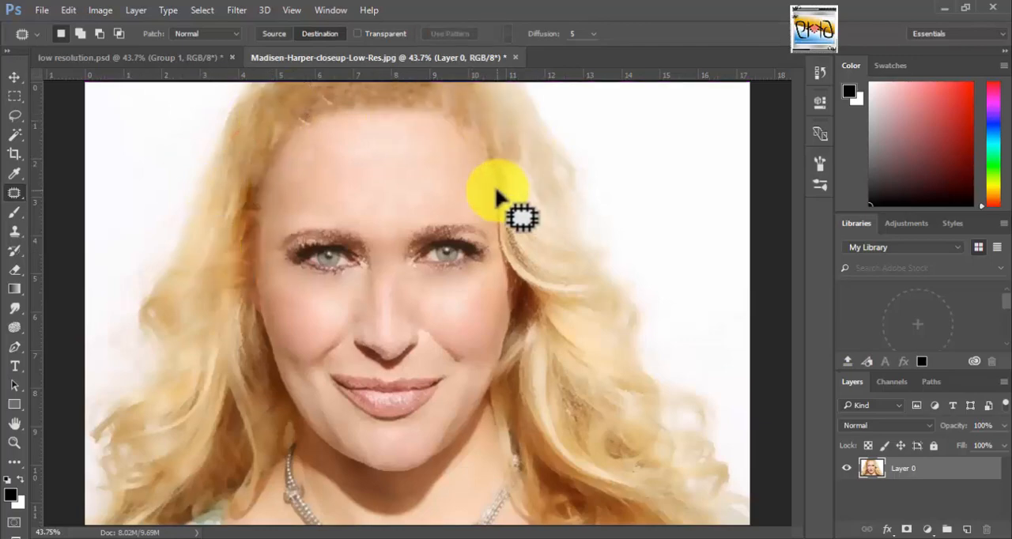
# Smudge the hairline from the top of the forehead to the left temple with the Smudge tool at size 90 and 29% strength.
pyautogui.click(445, 179)
pyautogui.click(419, 169)
pyautogui.moveTo(381, 124); pyautogui.dragTo(445, 204)
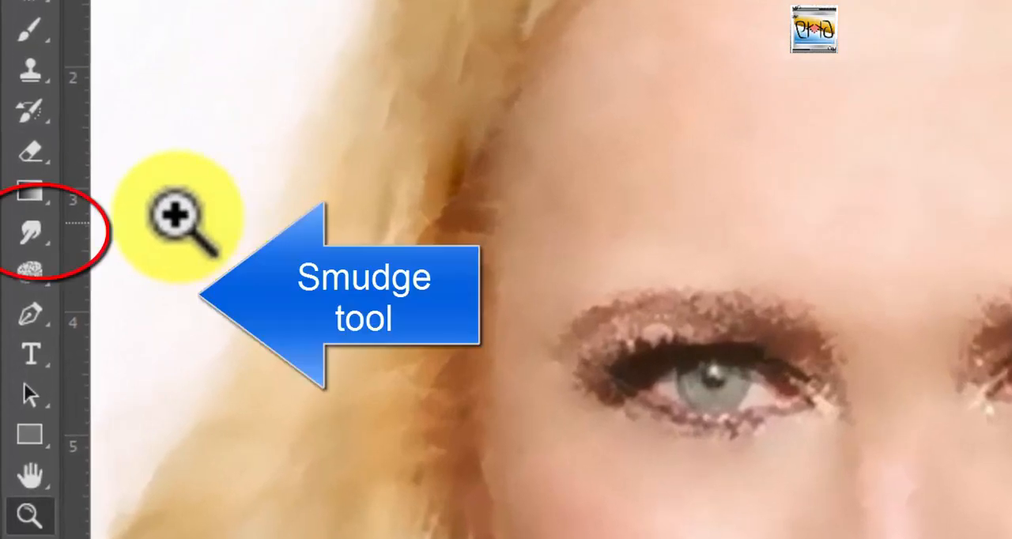
pyautogui.rightClick(23, 268)
pyautogui.click(138, 305)
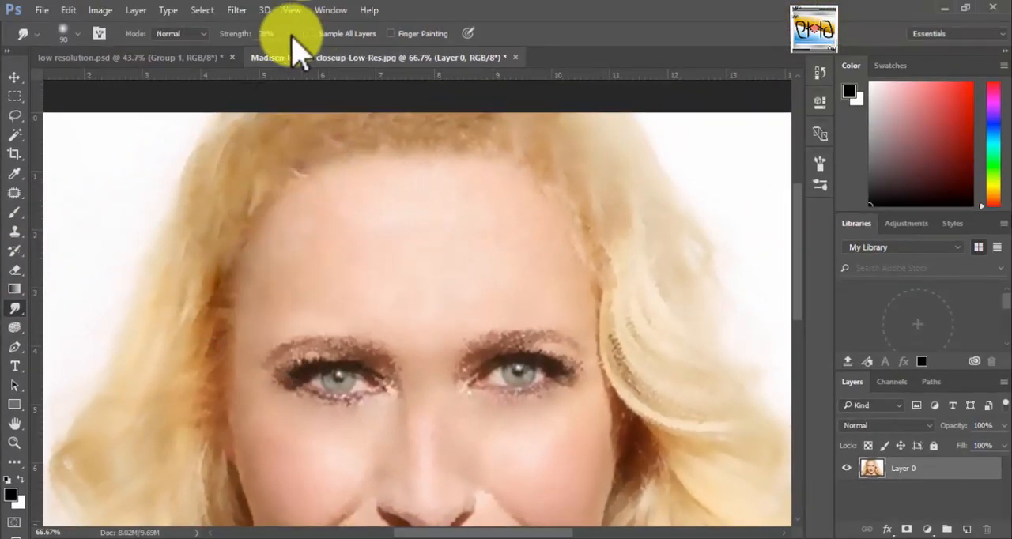
pyautogui.moveTo(254, 54); pyautogui.dragTo(254, 52)
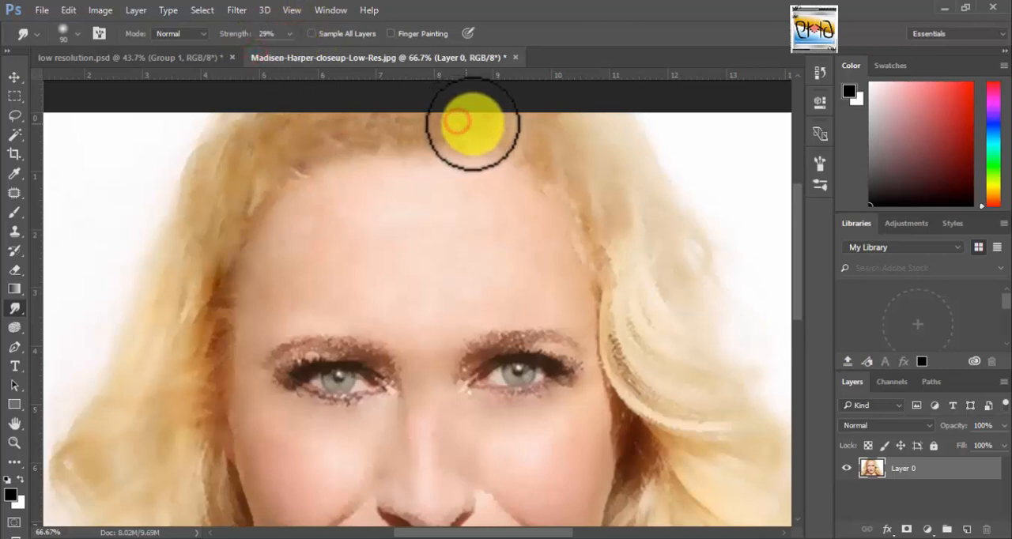
pyautogui.moveTo(495, 149)
pyautogui.mouseDown()
pyautogui.moveTo(383, 143)
pyautogui.moveTo(305, 167)
pyautogui.moveTo(231, 275)
pyautogui.moveTo(212, 318)
pyautogui.mouseUp()
pyautogui.moveTo(216, 370)
pyautogui.mouseDown()
pyautogui.moveTo(327, 200)
pyautogui.moveTo(547, 174)
pyautogui.moveTo(609, 267)
pyautogui.moveTo(608, 301)
pyautogui.moveTo(505, 155)
pyautogui.moveTo(288, 164)
pyautogui.moveTo(300, 176)
pyautogui.moveTo(209, 212)
pyautogui.moveTo(487, 141)
pyautogui.moveTo(467, 132)
pyautogui.moveTo(487, 117)
pyautogui.moveTo(366, 125)
pyautogui.moveTo(322, 149)
pyautogui.moveTo(444, 148)
pyautogui.moveTo(300, 166)
pyautogui.moveTo(257, 215)
pyautogui.moveTo(215, 343)
pyautogui.mouseUp()
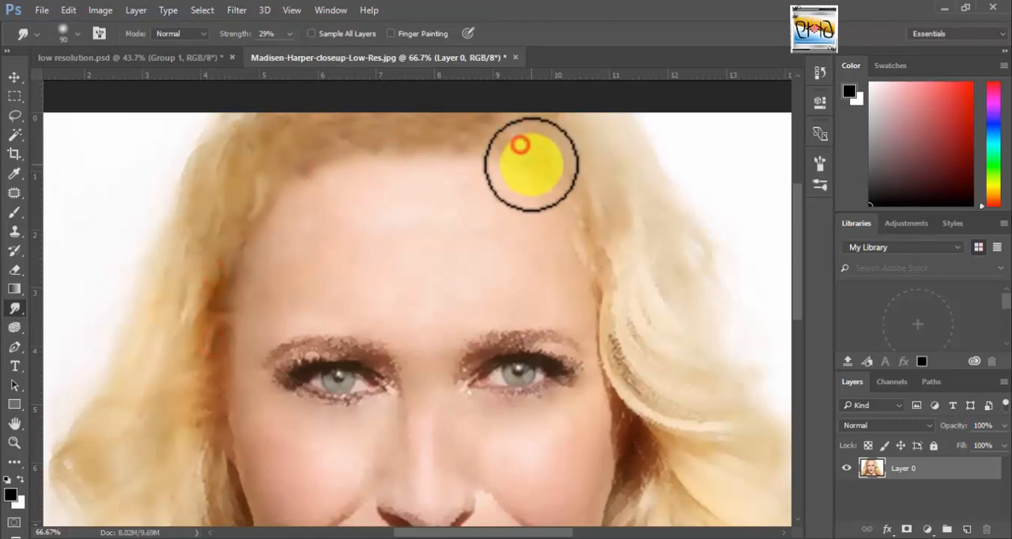
# Blend the rough hair edge above the forehead and down the right temple with further smudge strokes.
pyautogui.moveTo(530, 165)
pyautogui.mouseDown()
pyautogui.moveTo(584, 188)
pyautogui.moveTo(561, 219)
pyautogui.mouseUp()
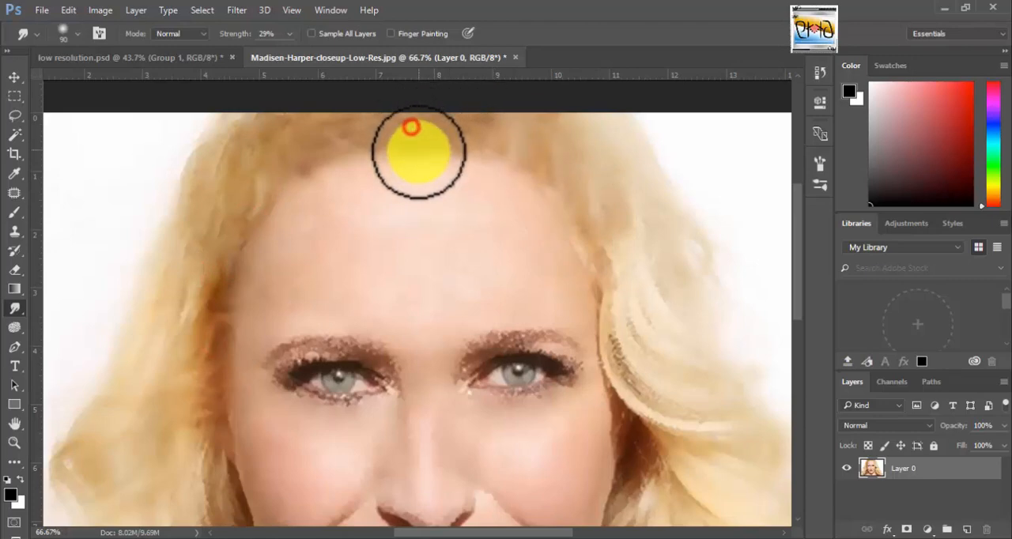
pyautogui.moveTo(420, 152); pyautogui.dragTo(373, 131)
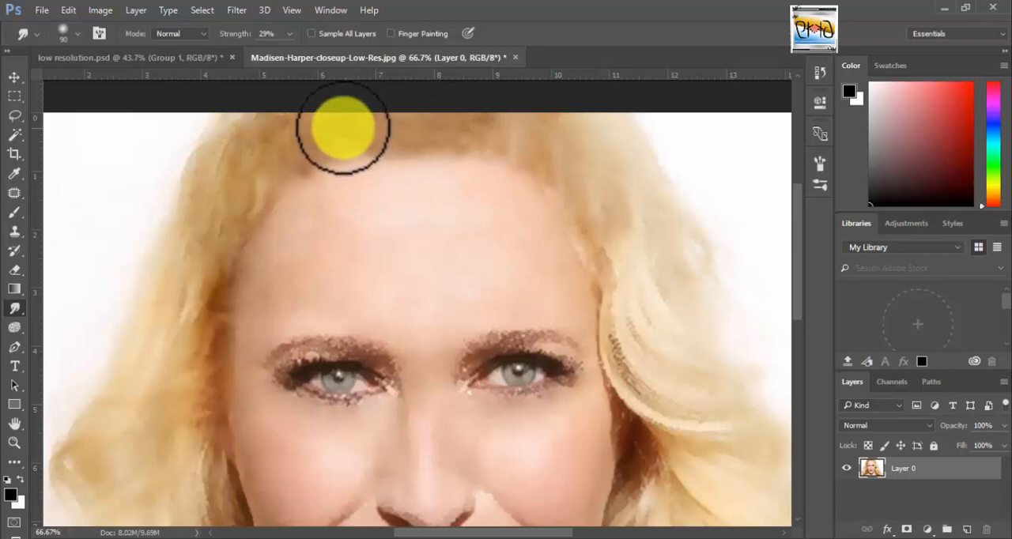
pyautogui.moveTo(310, 148)
pyautogui.mouseDown()
pyautogui.moveTo(242, 195)
pyautogui.moveTo(214, 287)
pyautogui.moveTo(171, 301)
pyautogui.mouseUp()
pyautogui.moveTo(529, 137); pyautogui.dragTo(644, 261)
pyautogui.moveTo(608, 233); pyautogui.dragTo(592, 221)
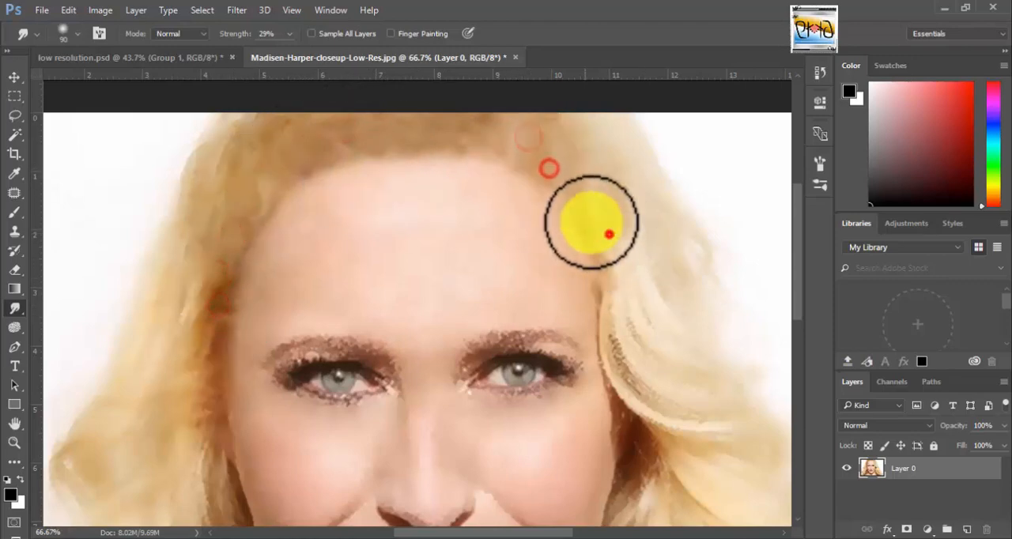
pyautogui.moveTo(625, 261); pyautogui.dragTo(602, 279)
pyautogui.moveTo(625, 287); pyautogui.dragTo(571, 209)
pyautogui.moveTo(574, 194); pyautogui.dragTo(552, 176)
pyautogui.moveTo(550, 173); pyautogui.dragTo(548, 179)
# Smudge the left temple edge and the hair strands on both sides of the face at eye level.
pyautogui.moveTo(222, 245); pyautogui.dragTo(245, 260)
pyautogui.moveTo(242, 224); pyautogui.dragTo(258, 231)
pyautogui.moveTo(269, 203); pyautogui.dragTo(273, 208)
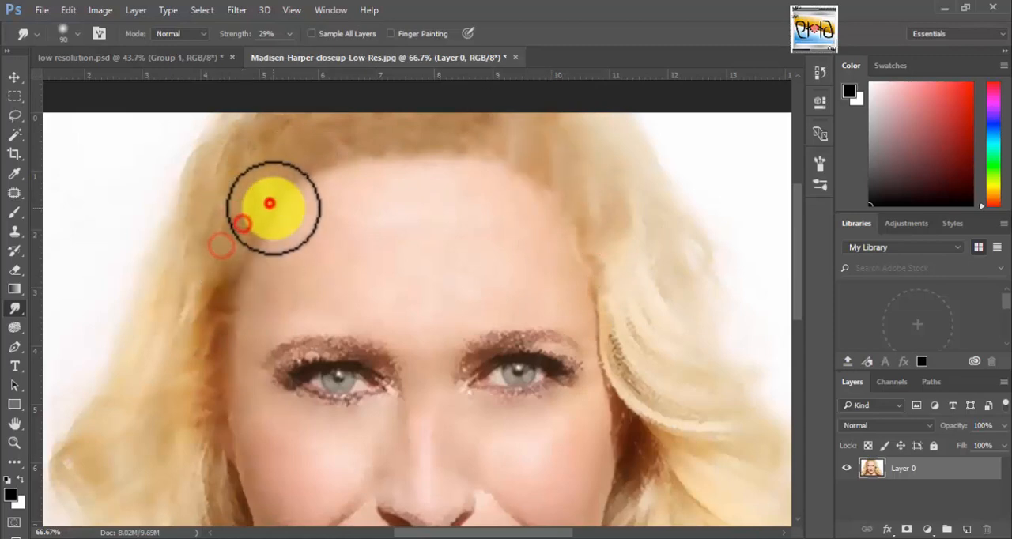
pyautogui.moveTo(192, 392); pyautogui.dragTo(206, 411)
pyautogui.moveTo(206, 340); pyautogui.dragTo(207, 352)
pyautogui.moveTo(630, 337); pyautogui.dragTo(686, 392)
pyautogui.moveTo(657, 388); pyautogui.dragTo(651, 356)
pyautogui.moveTo(637, 459)
pyautogui.mouseDown()
pyautogui.moveTo(641, 438)
pyautogui.moveTo(686, 419)
pyautogui.mouseUp()
# Outline a hair area at the upper-right hairline and patch it over the adjoining hair, then clear the selection.
pyautogui.hotkey('ctrl', '0')
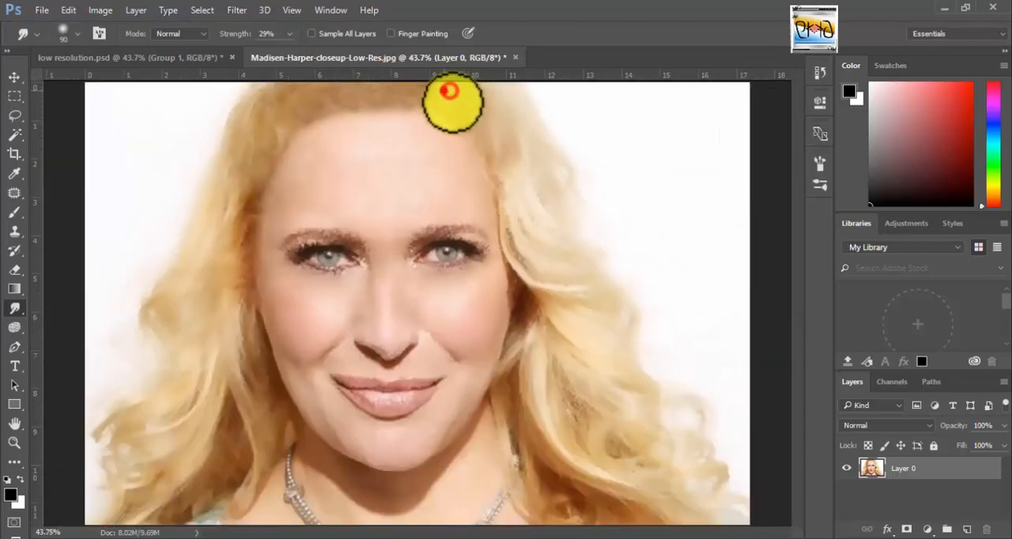
pyautogui.rightClick(15, 193)
pyautogui.click(55, 215)
pyautogui.moveTo(504, 131); pyautogui.dragTo(528, 162)
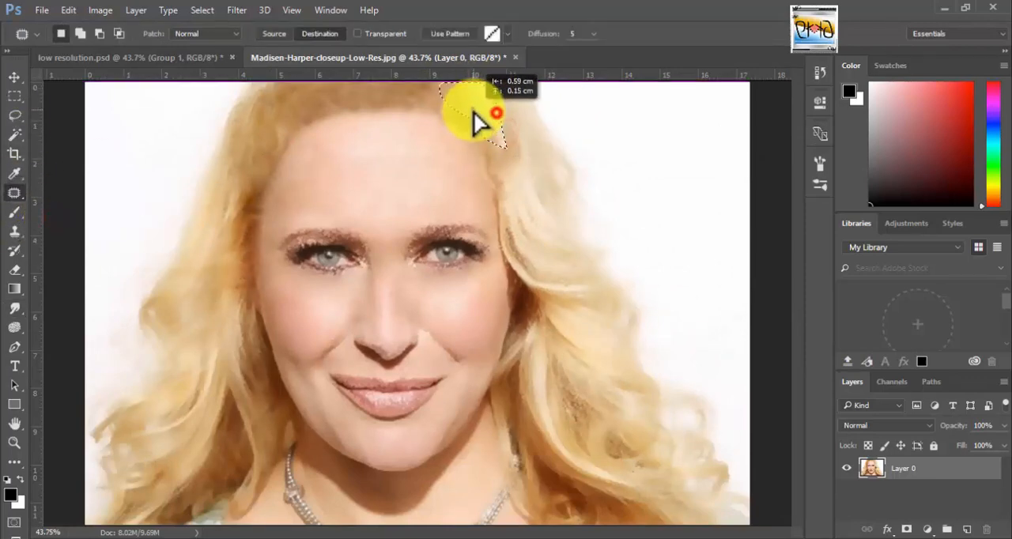
pyautogui.moveTo(473, 115); pyautogui.dragTo(494, 115)
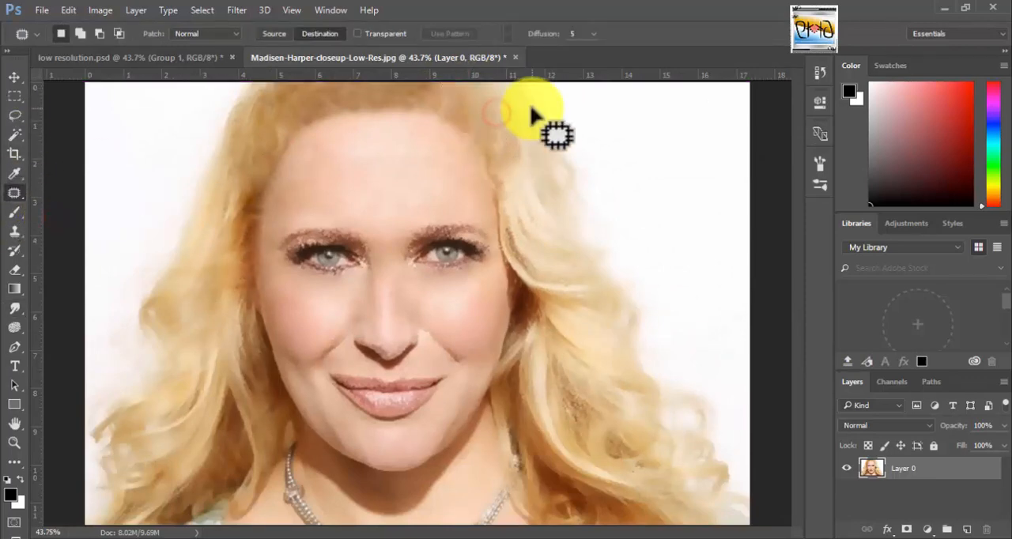
# Save the retouched state as a new history snapshot and select Snapshot 2.
pyautogui.click(821, 72)
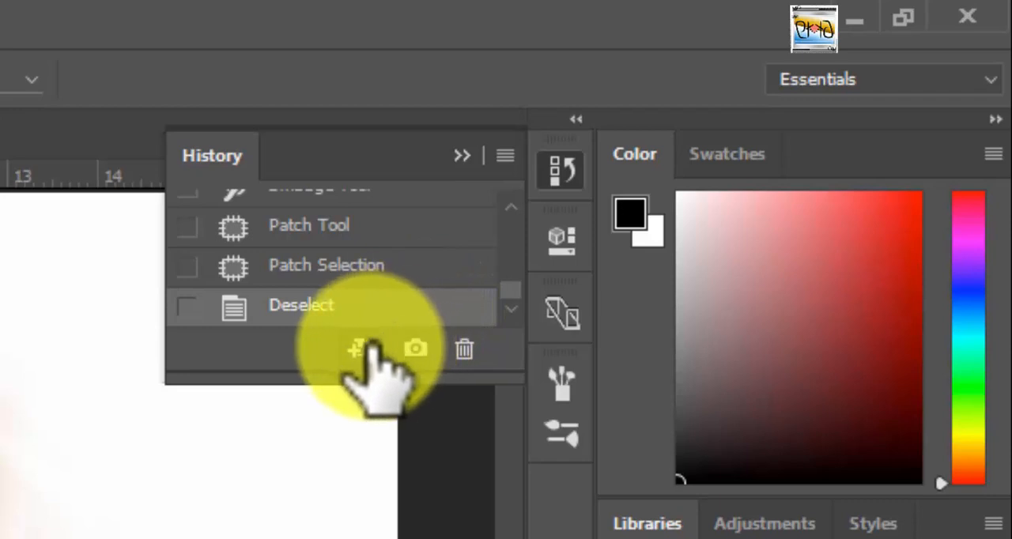
pyautogui.click(416, 346)
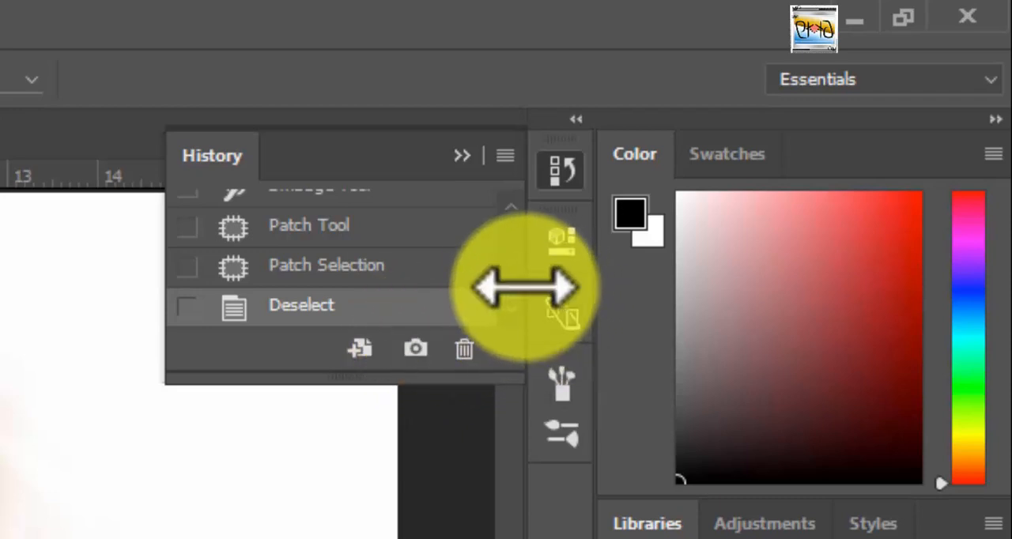
pyautogui.scroll(10, 514, 261)
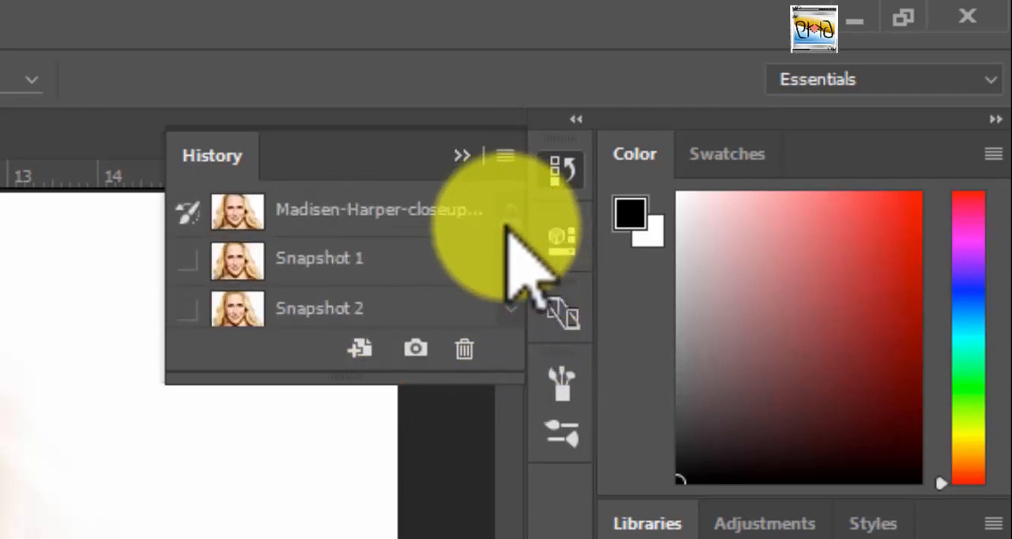
pyautogui.click(429, 304)
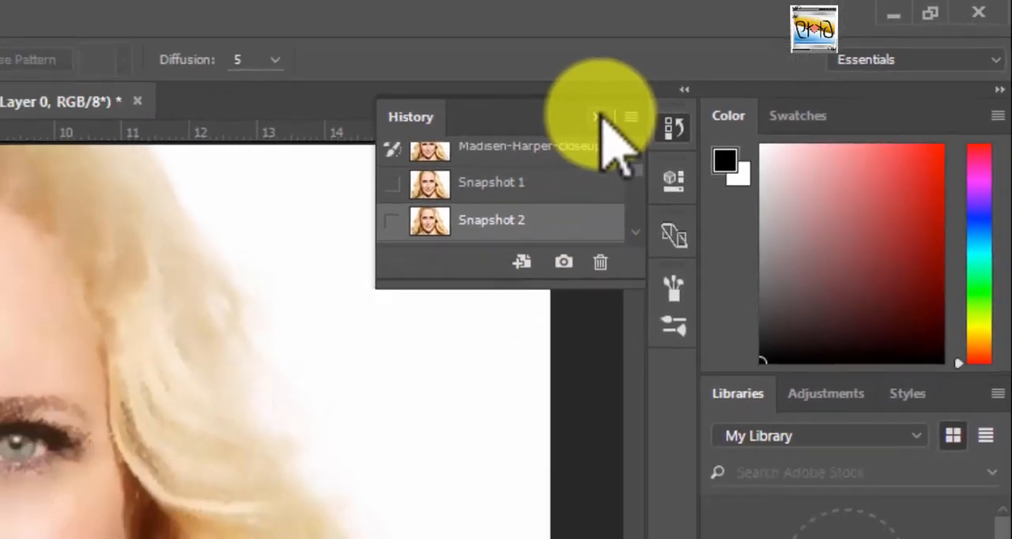
pyautogui.click(462, 156)
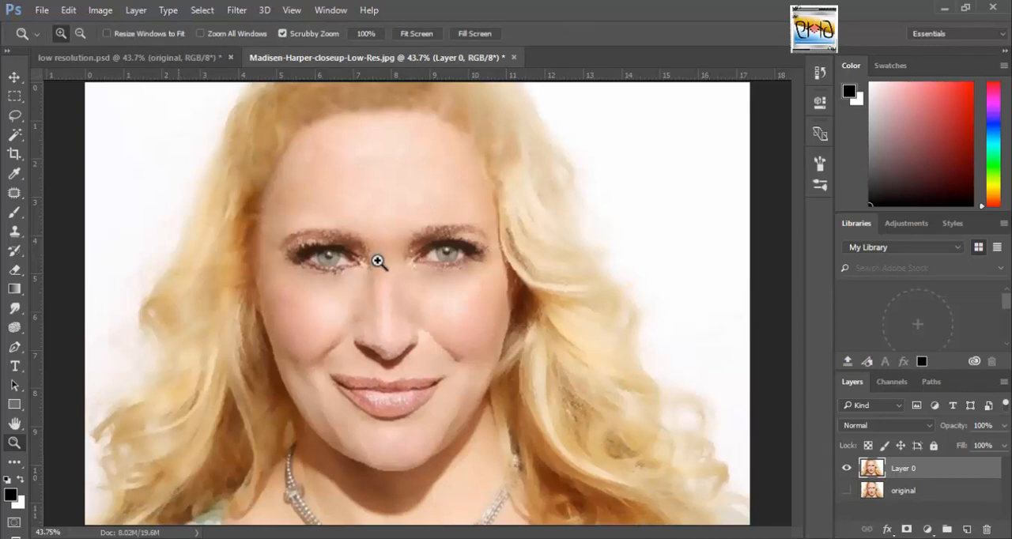
# Sample a nearby skin tone and paint over the left eye's upper lid and inner corner with a size 25 brush at 50% opacity.
pyautogui.click(377, 261)
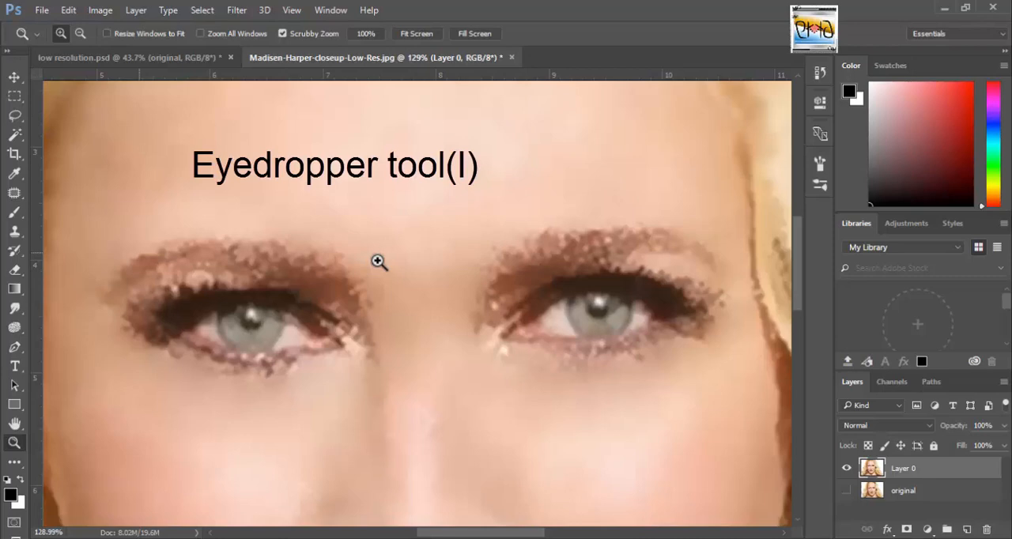
pyautogui.press('i')
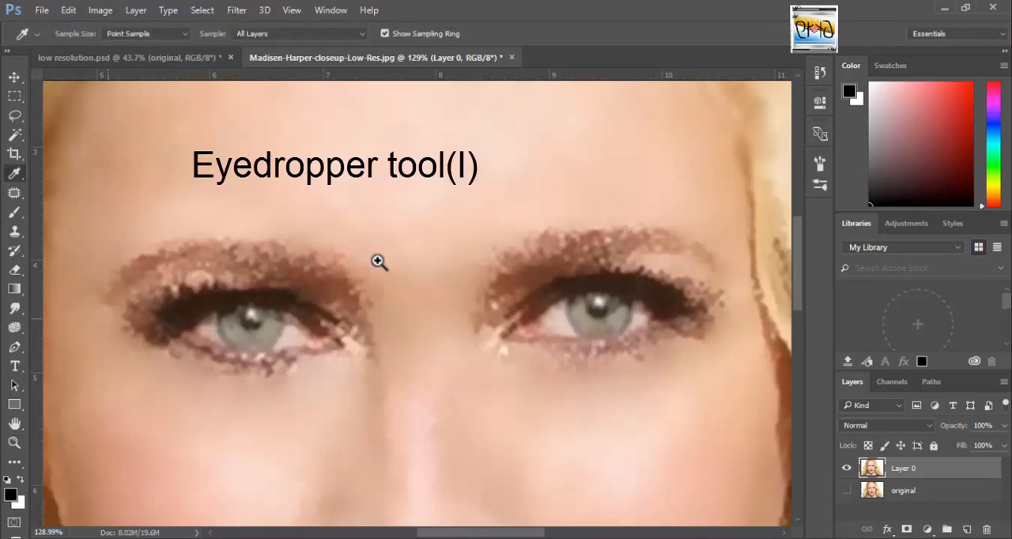
pyautogui.click(378, 262)
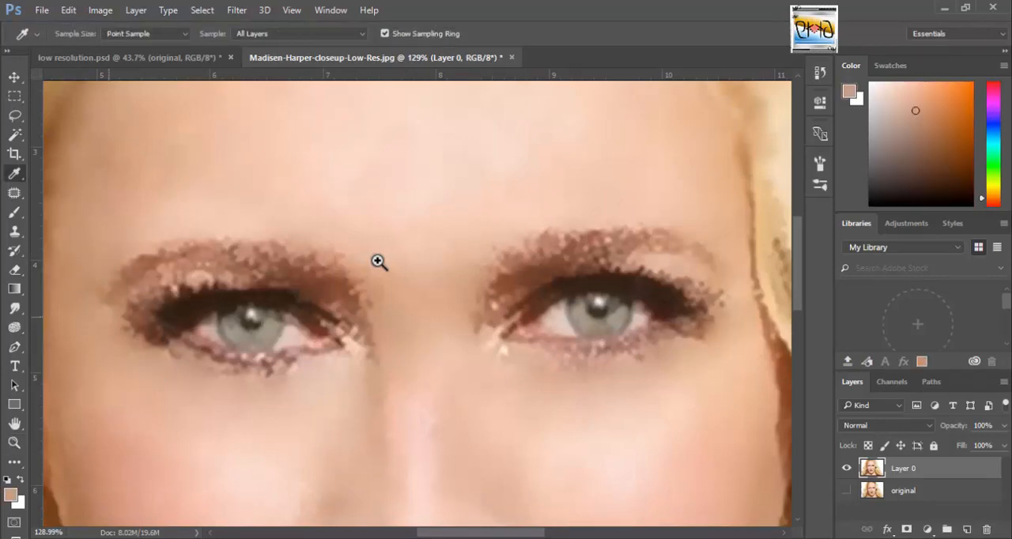
pyautogui.press('b')
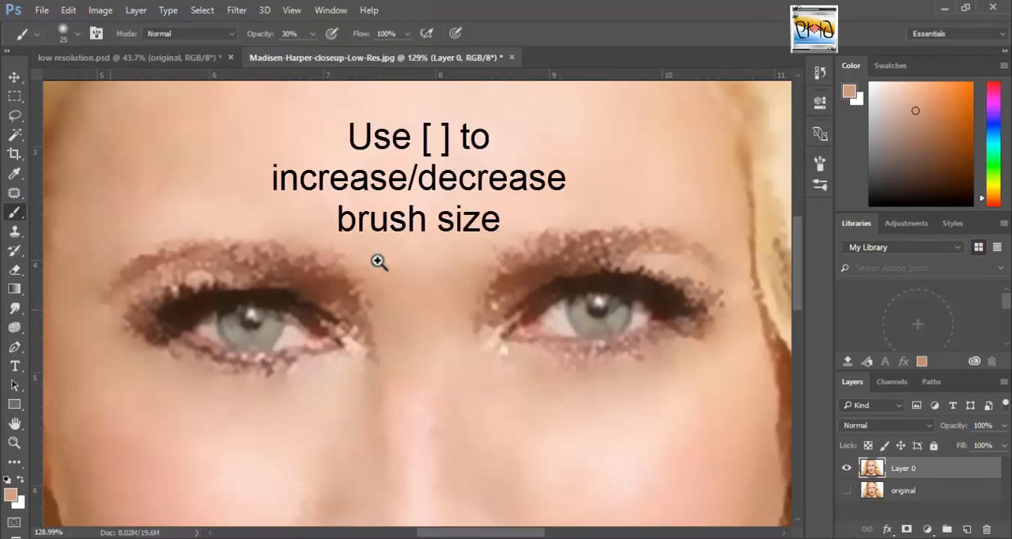
pyautogui.moveTo(195, 275)
pyautogui.mouseDown()
pyautogui.moveTo(250, 277)
pyautogui.moveTo(233, 277)
pyautogui.mouseUp()
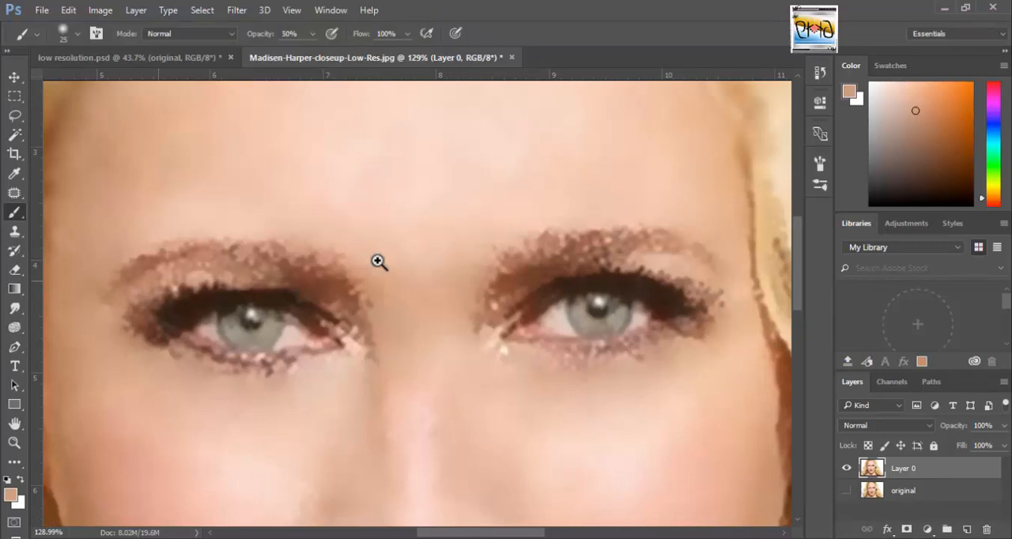
pyautogui.moveTo(158, 281); pyautogui.dragTo(113, 315)
pyautogui.moveTo(175, 278)
pyautogui.mouseDown()
pyautogui.moveTo(299, 277)
pyautogui.moveTo(354, 320)
pyautogui.mouseUp()
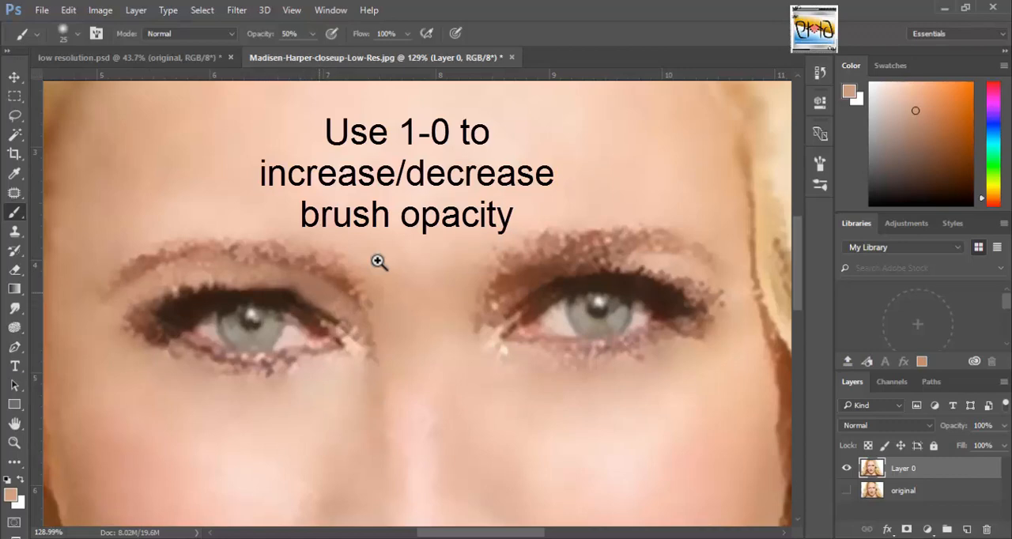
pyautogui.moveTo(308, 287); pyautogui.dragTo(297, 282)
pyautogui.moveTo(345, 345)
pyautogui.mouseDown()
pyautogui.moveTo(353, 358)
pyautogui.moveTo(340, 368)
pyautogui.mouseUp()
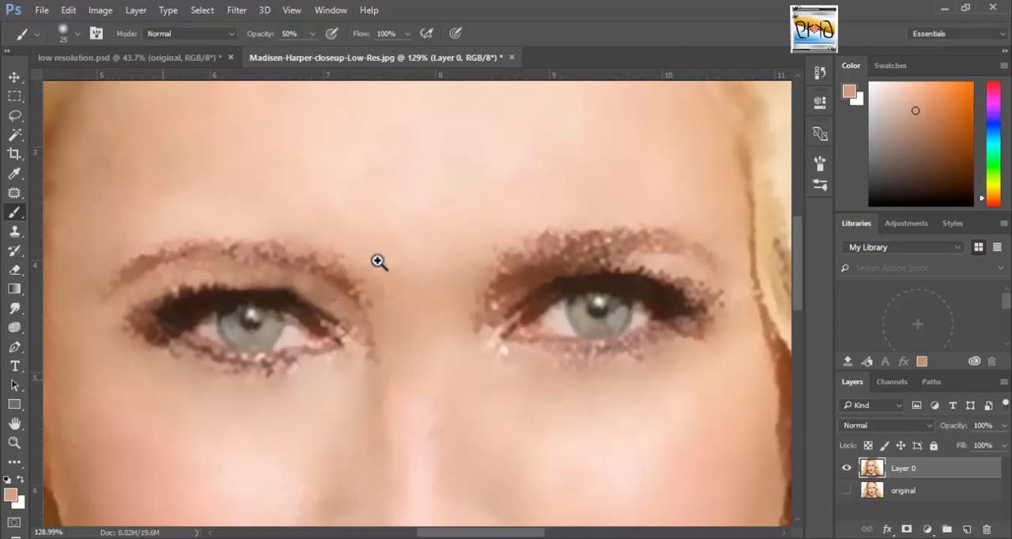
# Resample the skin below the left eye and paint out the ragged pixels around its lash lines at 60% brush opacity.
pyautogui.keyDown('alt'); pyautogui.click(164, 378); pyautogui.keyUp('alt')
pyautogui.moveTo(139, 318)
pyautogui.mouseDown()
pyautogui.moveTo(225, 360)
pyautogui.moveTo(348, 353)
pyautogui.moveTo(353, 321)
pyautogui.mouseUp()
pyautogui.press('6')
pyautogui.moveTo(167, 349)
pyautogui.mouseDown()
pyautogui.moveTo(136, 325)
pyautogui.moveTo(237, 373)
pyautogui.moveTo(299, 372)
pyautogui.moveTo(336, 345)
pyautogui.mouseUp()
pyautogui.moveTo(136, 298); pyautogui.dragTo(199, 277)
pyautogui.hotkey('ctrl', 'z')
pyautogui.moveTo(147, 296)
pyautogui.mouseDown()
pyautogui.moveTo(245, 273)
pyautogui.moveTo(317, 289)
pyautogui.moveTo(355, 318)
pyautogui.mouseUp()
pyautogui.moveTo(257, 279); pyautogui.dragTo(289, 284)
pyautogui.moveTo(133, 332); pyautogui.dragTo(167, 340)
# Sample the skin beside the right eye and paint over the blotchy area between its brow and upper lash line.
pyautogui.press('i')
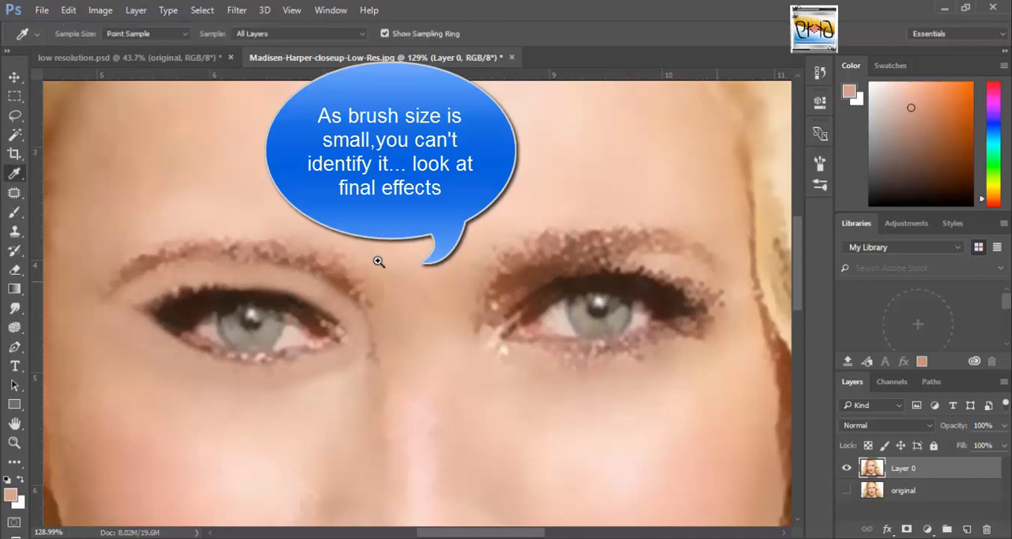
pyautogui.click(717, 282)
pyautogui.press('b')
pyautogui.moveTo(653, 270)
pyautogui.mouseDown()
pyautogui.moveTo(593, 260)
pyautogui.moveTo(493, 320)
pyautogui.mouseUp()
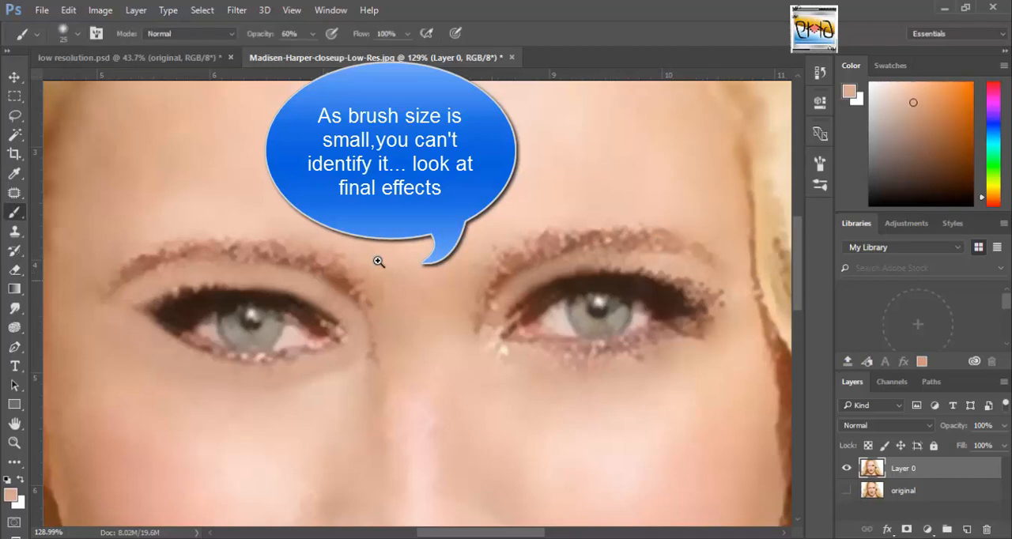
# Paint skin tone over the ragged pixels at the right eye's outer corner and along its lower lash line.
pyautogui.moveTo(714, 291)
pyautogui.mouseDown()
pyautogui.moveTo(672, 273)
pyautogui.moveTo(558, 269)
pyautogui.moveTo(490, 341)
pyautogui.moveTo(531, 356)
pyautogui.moveTo(641, 356)
pyautogui.moveTo(720, 315)
pyautogui.moveTo(579, 362)
pyautogui.moveTo(506, 340)
pyautogui.mouseUp()
pyautogui.keyDown('alt'); pyautogui.click(528, 372); pyautogui.keyUp('alt')
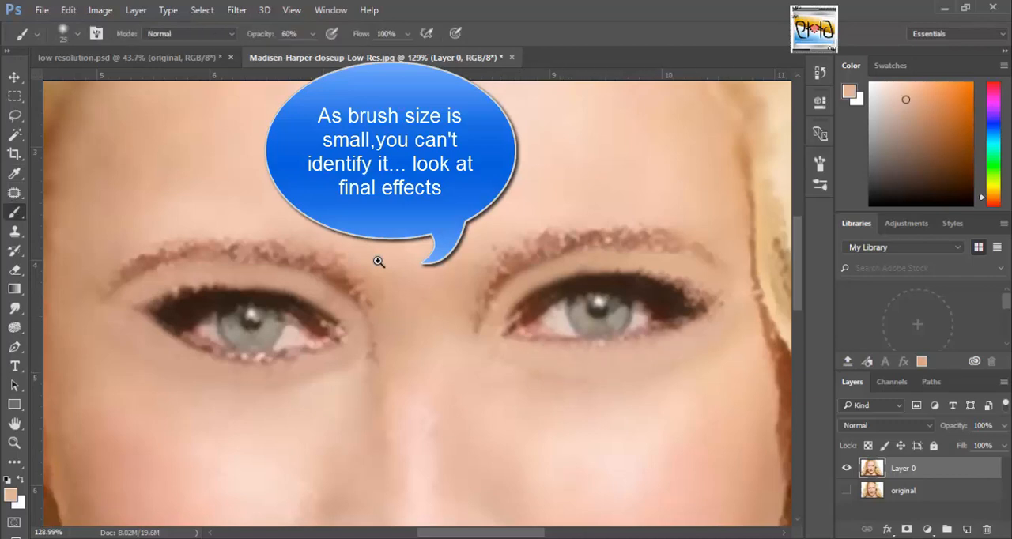
pyautogui.moveTo(727, 310)
pyautogui.mouseDown()
pyautogui.moveTo(607, 352)
pyautogui.moveTo(701, 332)
pyautogui.moveTo(721, 312)
pyautogui.mouseUp()
pyautogui.keyDown('alt'); pyautogui.click(624, 371); pyautogui.keyUp('alt')
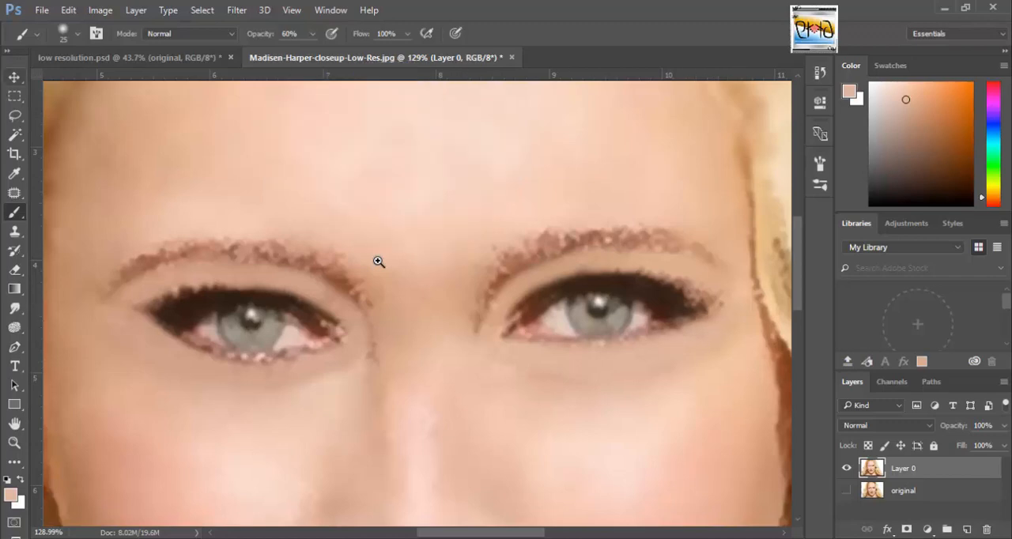
# Add a new layer above Layer 0, open its name for editing and choose the Pencil tool.
pyautogui.press('v')
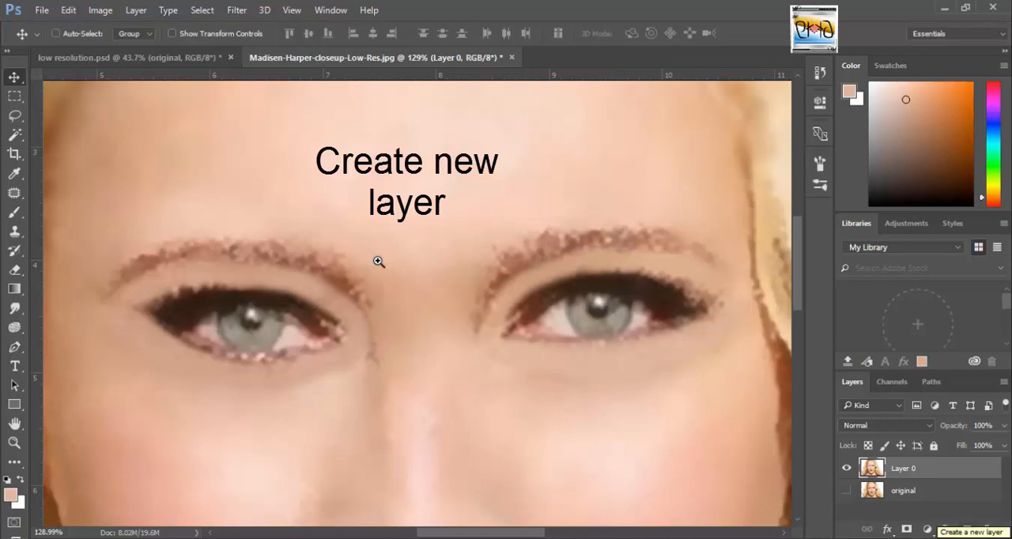
pyautogui.click(966, 529)
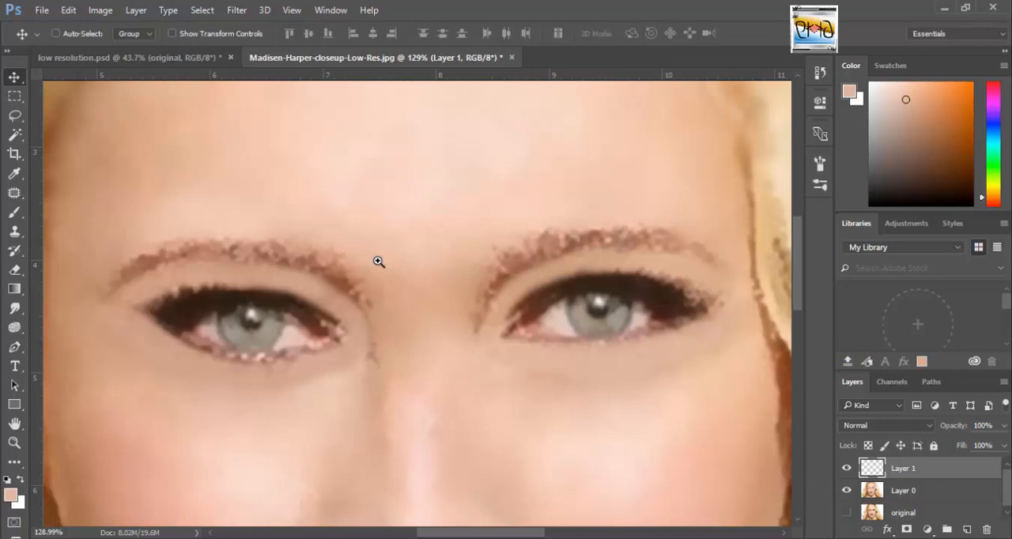
pyautogui.doubleClick(903, 469)
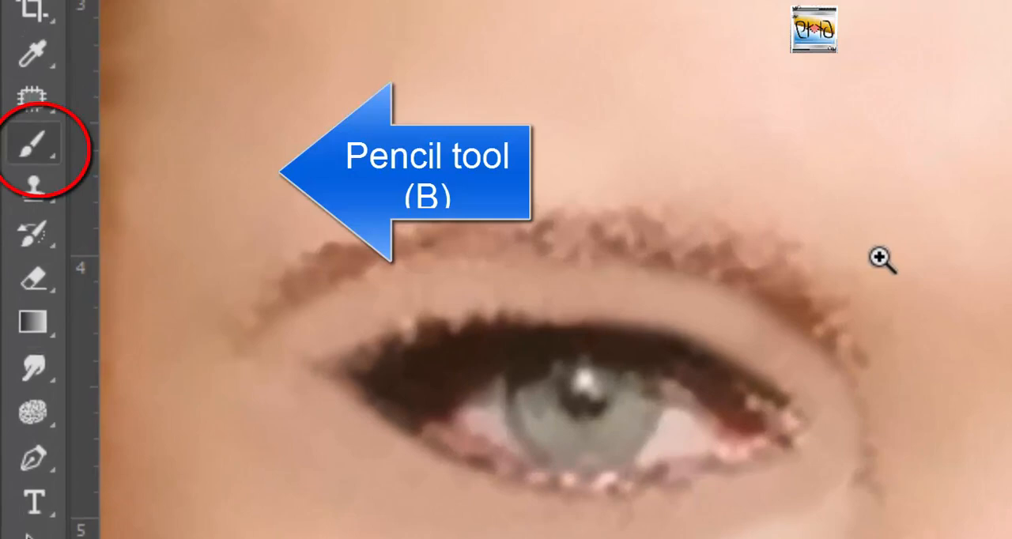
pyautogui.click(14, 213)
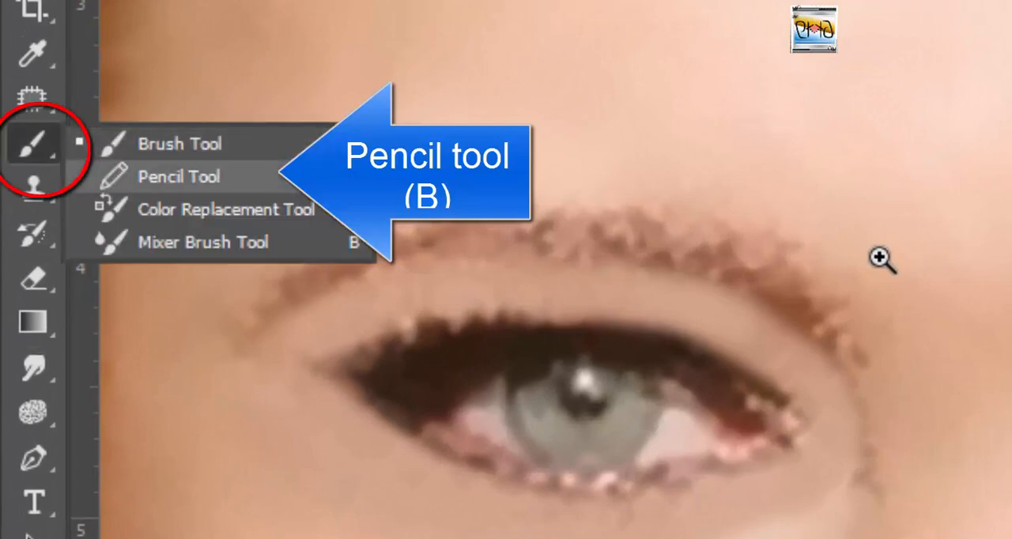
pyautogui.click(179, 176)
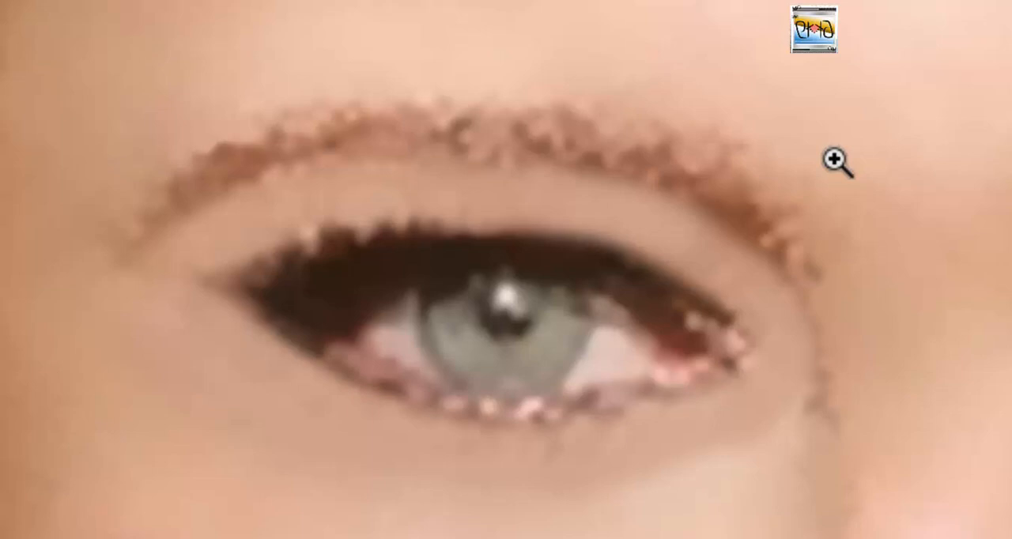
pyautogui.moveTo(775, 255); pyautogui.dragTo(795, 189)
pyautogui.moveTo(745, 218); pyautogui.dragTo(724, 153)
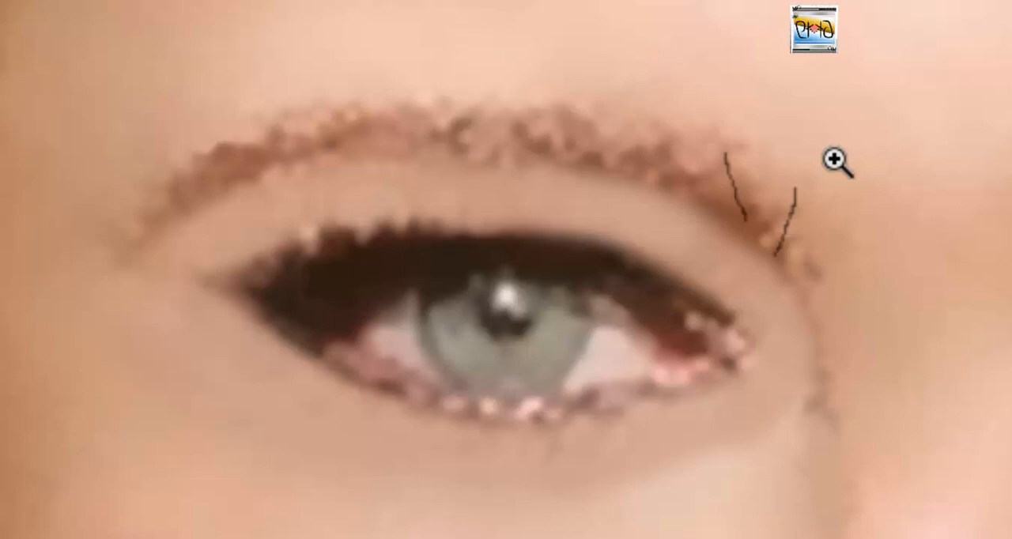
pyautogui.moveTo(716, 196); pyautogui.dragTo(663, 137)
pyautogui.moveTo(675, 175); pyautogui.dragTo(554, 119)
pyautogui.moveTo(568, 153)
pyautogui.mouseDown()
pyautogui.moveTo(471, 111)
pyautogui.moveTo(434, 124)
pyautogui.moveTo(351, 115)
pyautogui.moveTo(293, 136)
pyautogui.moveTo(251, 134)
pyautogui.moveTo(242, 167)
pyautogui.moveTo(148, 204)
pyautogui.mouseUp()
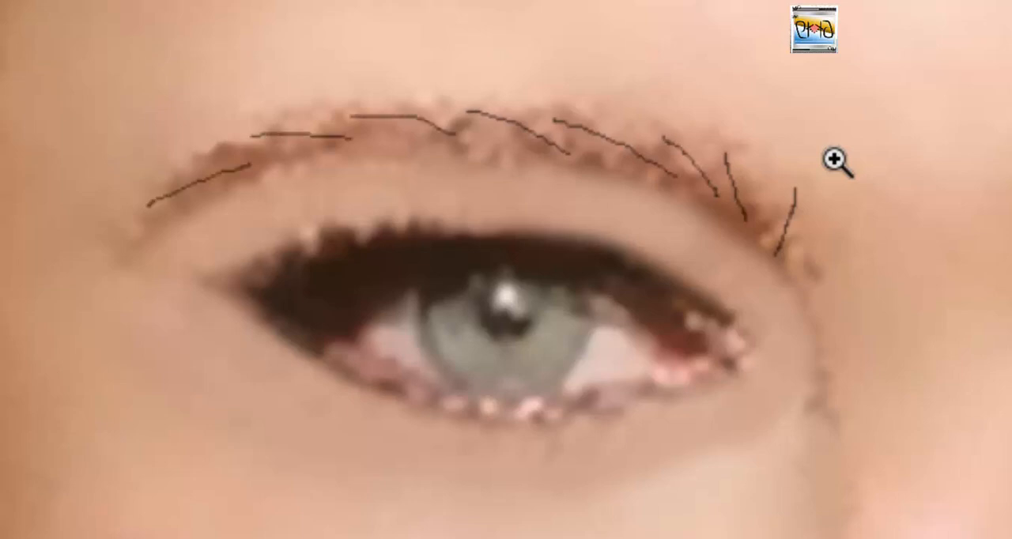
pyautogui.hotkey('ctrl', 'z')
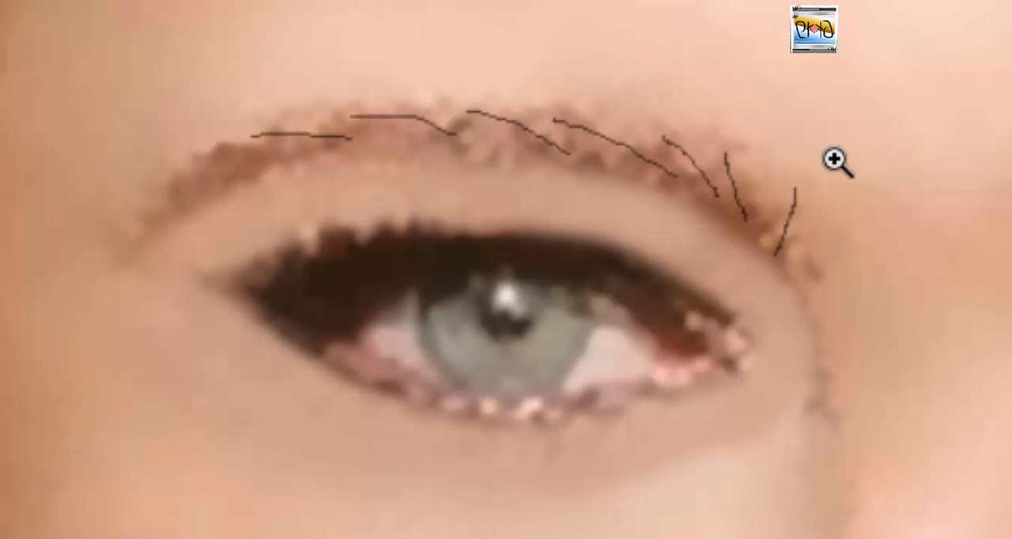
pyautogui.hotkey('ctrl', 'z')
pyautogui.hotkey('ctrl', 'z')
pyautogui.hotkey('ctrl', 'z')
pyautogui.hotkey('ctrl', 'z')
pyautogui.hotkey('ctrl', 'z')
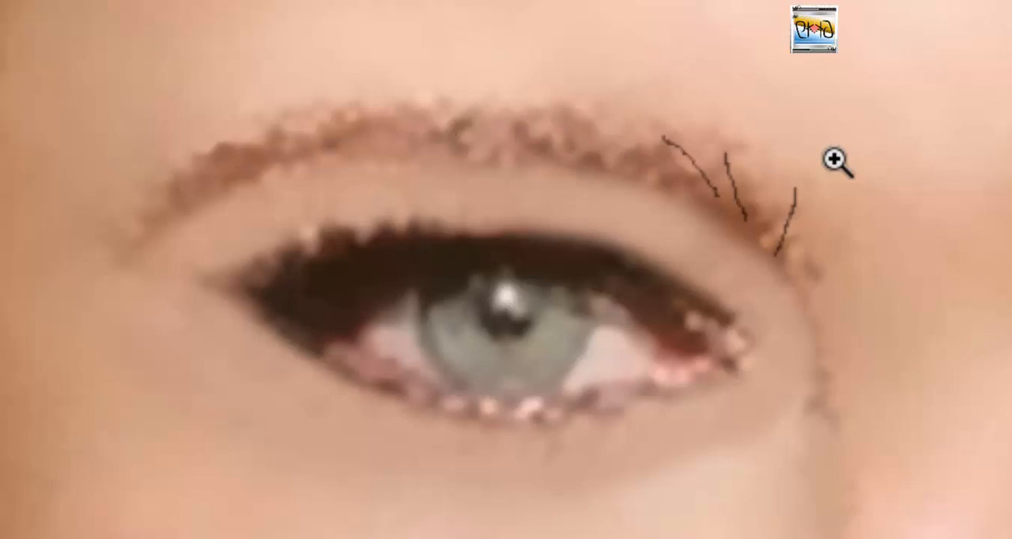
pyautogui.hotkey('ctrl', 'z')
pyautogui.hotkey('ctrl', 'z')
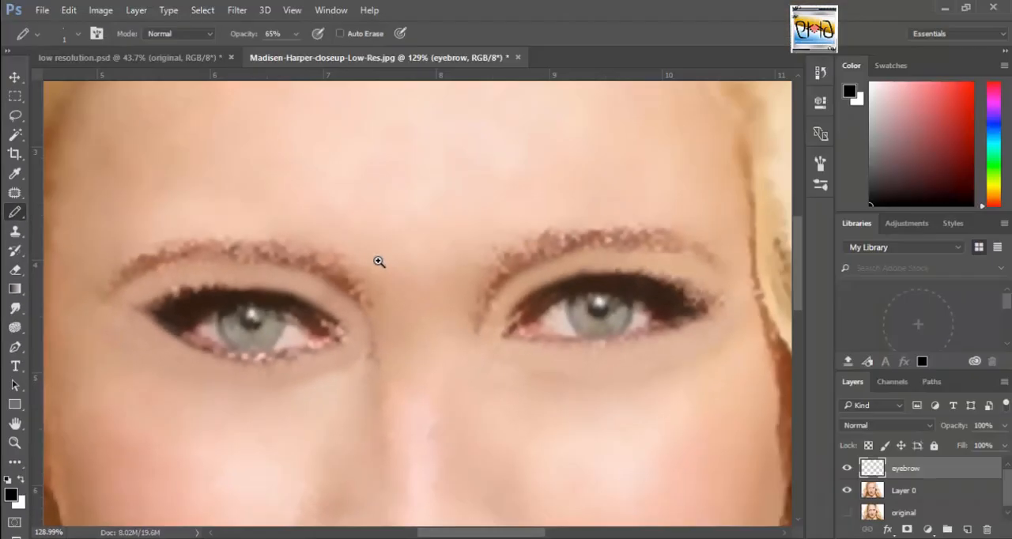
# Set the foreground colour to dark brown 311c13 and the Pencil opacity to 77%.
pyautogui.press('i')
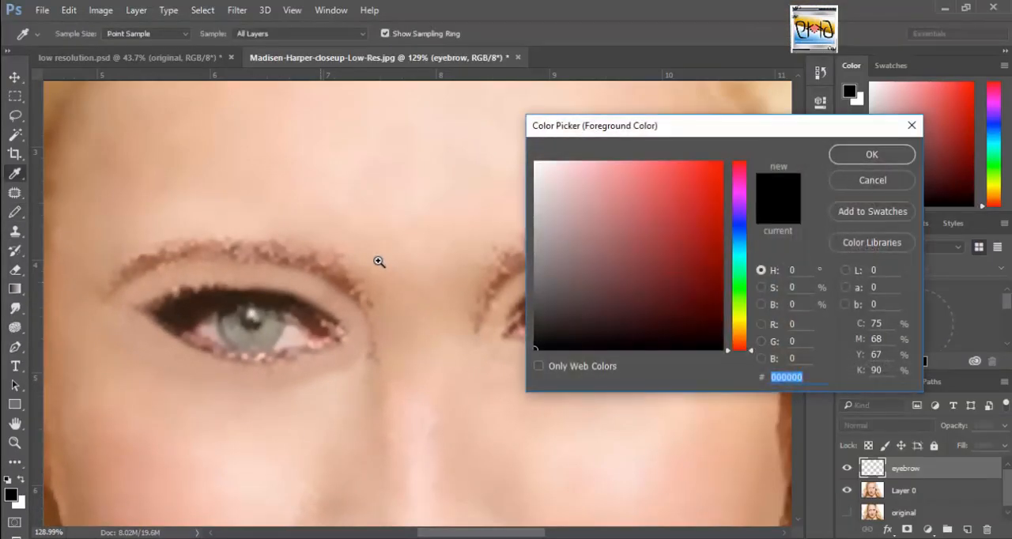
pyautogui.write('a6654a')
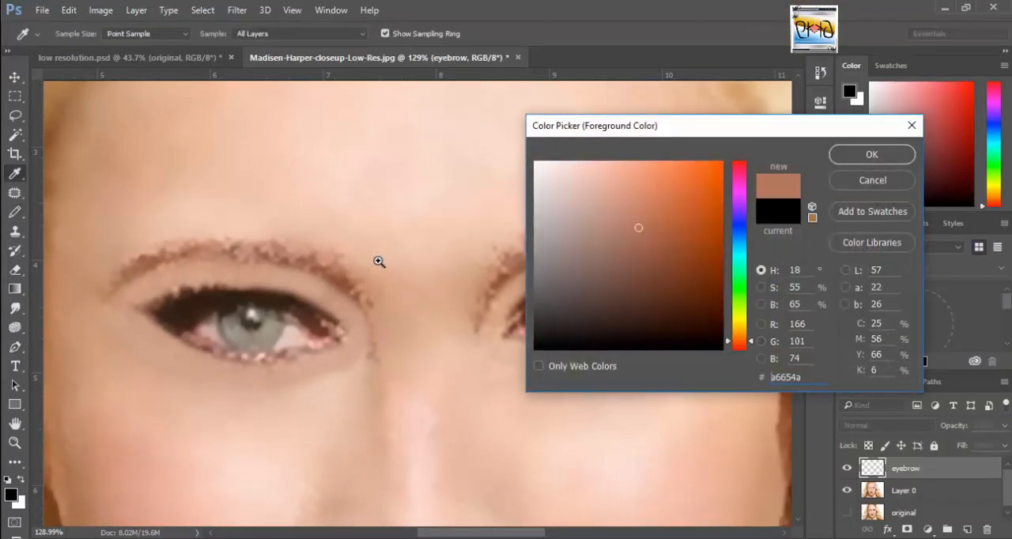
pyautogui.write('643a29')
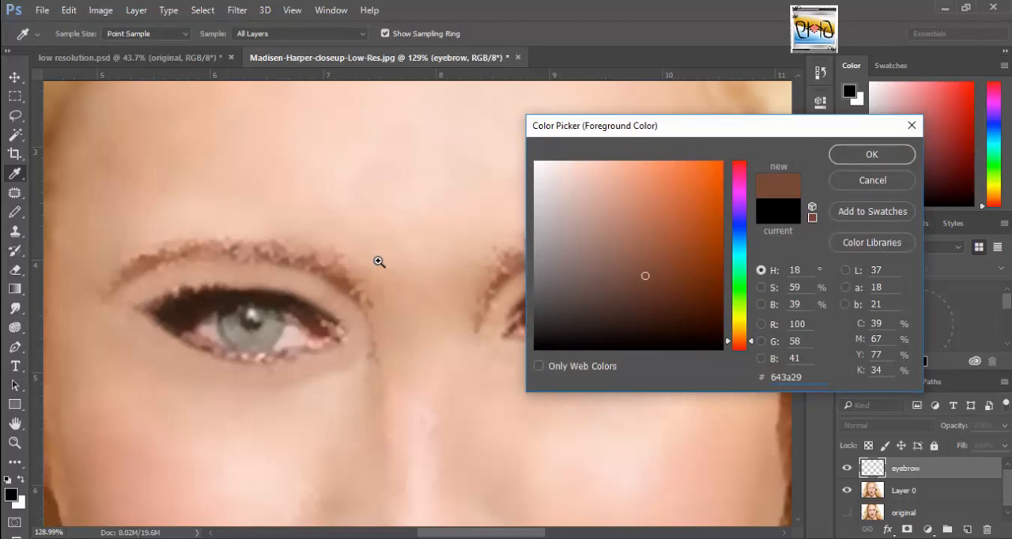
pyautogui.write('42261a')
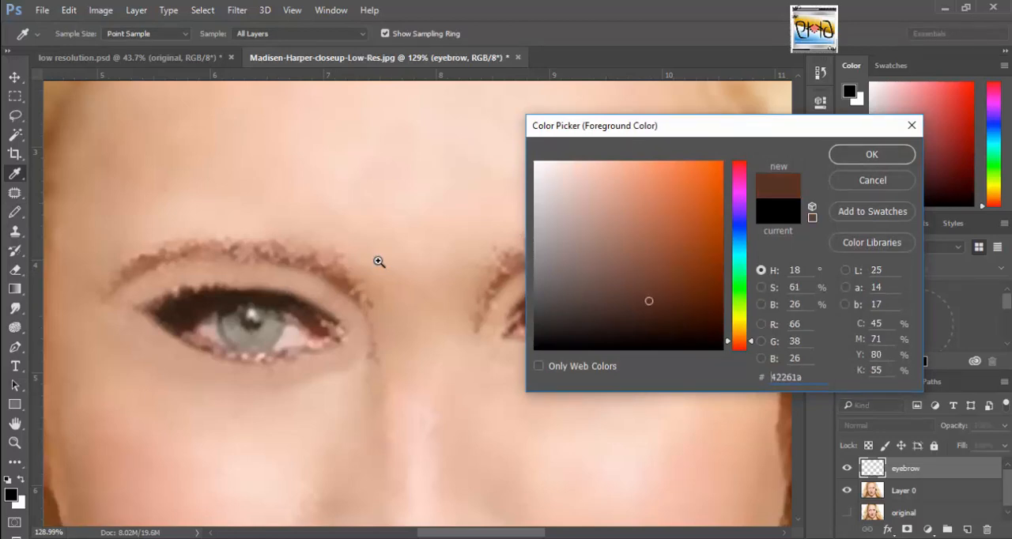
pyautogui.write('311c13')
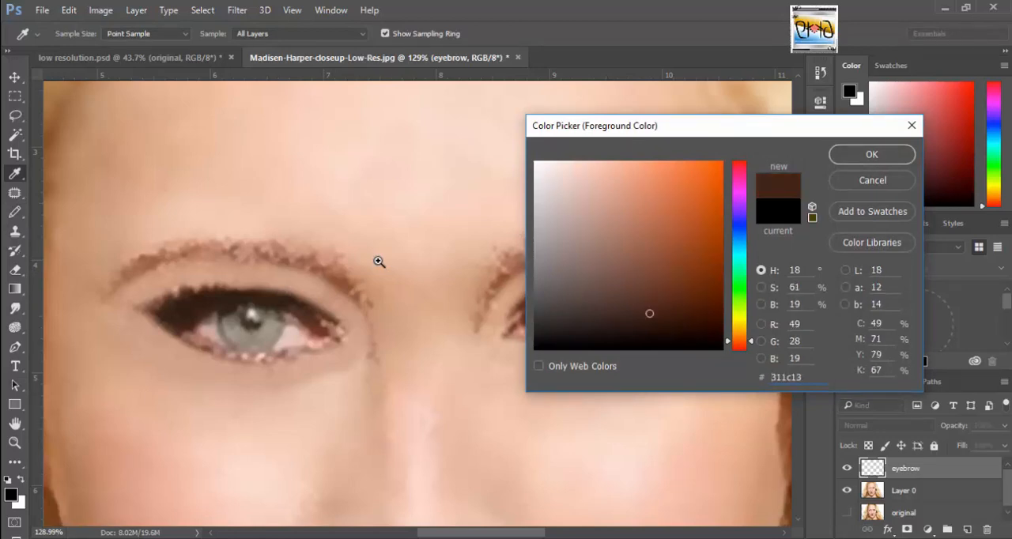
pyautogui.press('Return')
pyautogui.press('b')
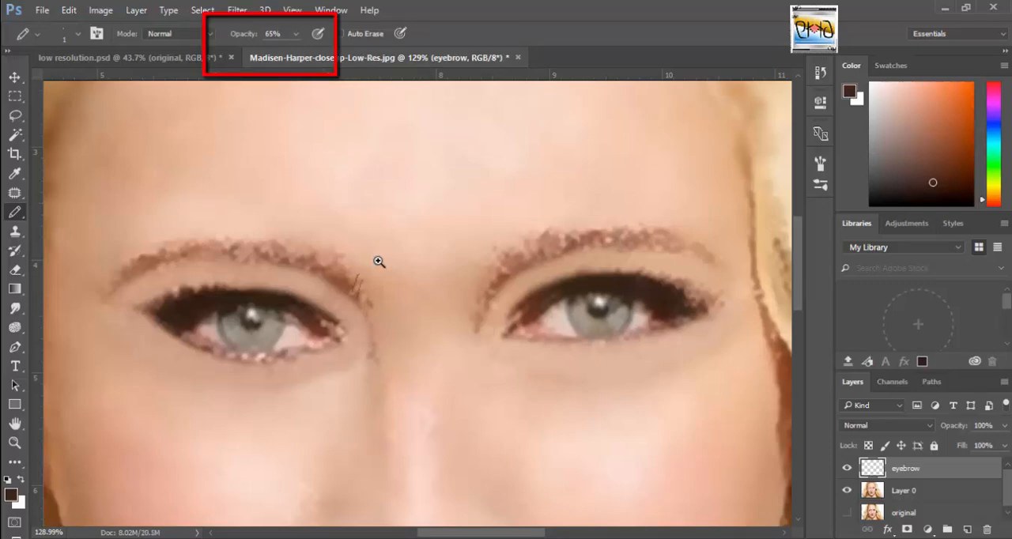
pyautogui.click(295, 34)
pyautogui.moveTo(294, 51); pyautogui.dragTo(304, 51)
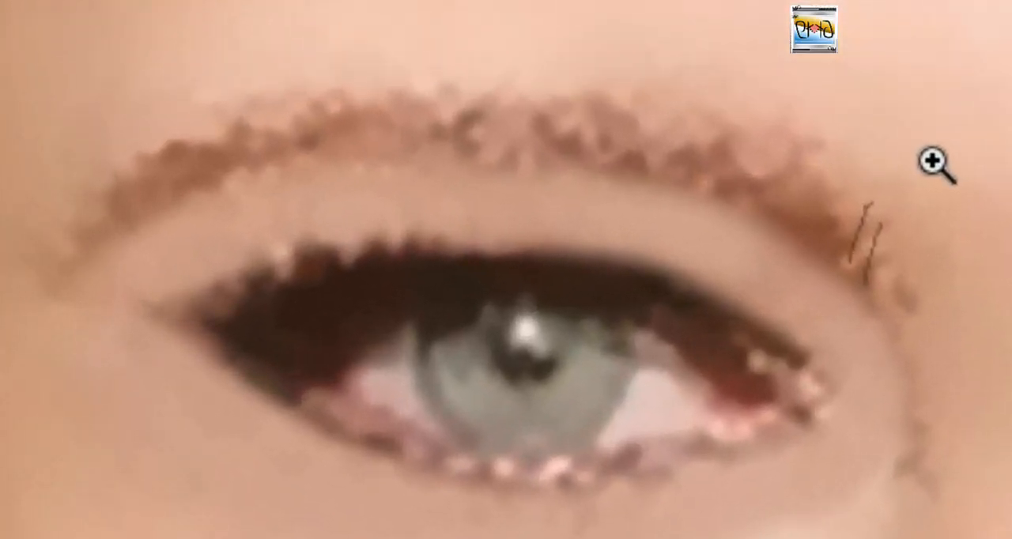
# Draw thin hair strokes along the inner half of the left eyebrow on the eyebrow layer, slanting outward and redoing the misplaced ones.
pyautogui.moveTo(834, 239); pyautogui.dragTo(852, 169)
pyautogui.moveTo(820, 228); pyautogui.dragTo(838, 176)
pyautogui.hotkey('ctrl', 'z')
pyautogui.hotkey('ctrl', 'z')
pyautogui.moveTo(829, 240); pyautogui.dragTo(856, 182)
pyautogui.moveTo(846, 248); pyautogui.dragTo(872, 187)
pyautogui.moveTo(820, 220)
pyautogui.mouseDown()
pyautogui.moveTo(819, 144)
pyautogui.moveTo(841, 163)
pyautogui.mouseUp()
pyautogui.moveTo(816, 228); pyautogui.dragTo(814, 148)
pyautogui.moveTo(806, 218)
pyautogui.mouseDown()
pyautogui.moveTo(785, 142)
pyautogui.moveTo(751, 136)
pyautogui.mouseUp()
pyautogui.moveTo(766, 197); pyautogui.dragTo(724, 128)
pyautogui.moveTo(742, 187)
pyautogui.mouseDown()
pyautogui.moveTo(696, 117)
pyautogui.moveTo(660, 110)
pyautogui.mouseUp()
pyautogui.moveTo(695, 185); pyautogui.dragTo(637, 125)
pyautogui.moveTo(673, 169); pyautogui.dragTo(597, 104)
pyautogui.moveTo(626, 161); pyautogui.dragTo(582, 96)
pyautogui.moveTo(598, 152); pyautogui.dragTo(548, 97)
pyautogui.moveTo(577, 153); pyautogui.dragTo(507, 100)
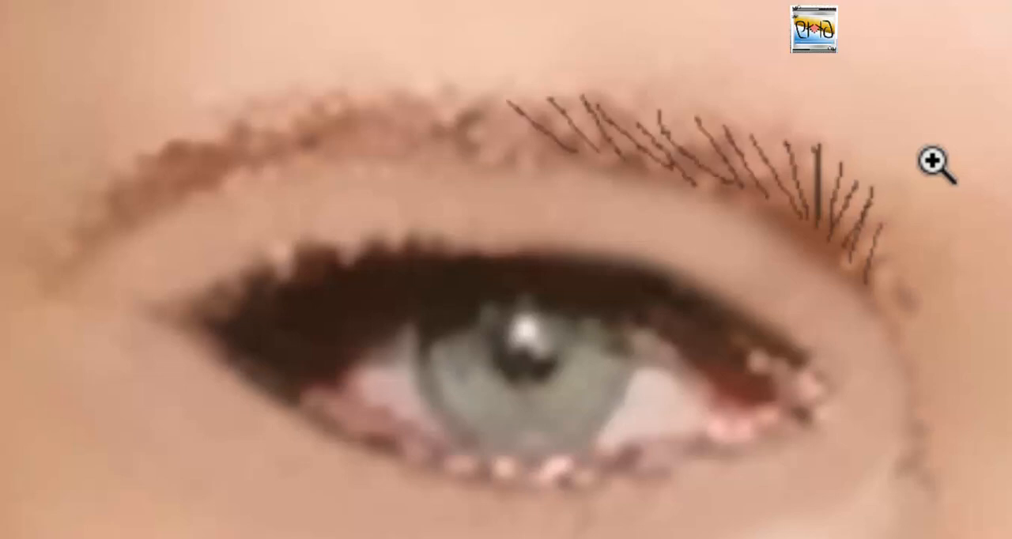
# Continue the hair strokes from the middle of the left eyebrow to its outer tip, flattening their angle along the arch.
pyautogui.moveTo(544, 152); pyautogui.dragTo(471, 99)
pyautogui.moveTo(518, 146)
pyautogui.mouseDown()
pyautogui.moveTo(435, 107)
pyautogui.moveTo(351, 106)
pyautogui.mouseUp()
pyautogui.hotkey('ctrl', 'z')
pyautogui.moveTo(471, 140); pyautogui.dragTo(385, 96)
pyautogui.moveTo(436, 136); pyautogui.dragTo(340, 101)
pyautogui.moveTo(411, 134); pyautogui.dragTo(306, 122)
pyautogui.moveTo(368, 143); pyautogui.dragTo(246, 123)
pyautogui.hotkey('ctrl', 'z')
pyautogui.hotkey('ctrl', 'z')
pyautogui.moveTo(376, 123); pyautogui.dragTo(256, 115)
pyautogui.moveTo(309, 146); pyautogui.dragTo(190, 136)
pyautogui.moveTo(274, 150); pyautogui.dragTo(161, 153)
pyautogui.moveTo(245, 160)
pyautogui.mouseDown()
pyautogui.moveTo(130, 181)
pyautogui.moveTo(99, 210)
pyautogui.mouseUp()
pyautogui.moveTo(163, 200); pyautogui.dragTo(82, 222)
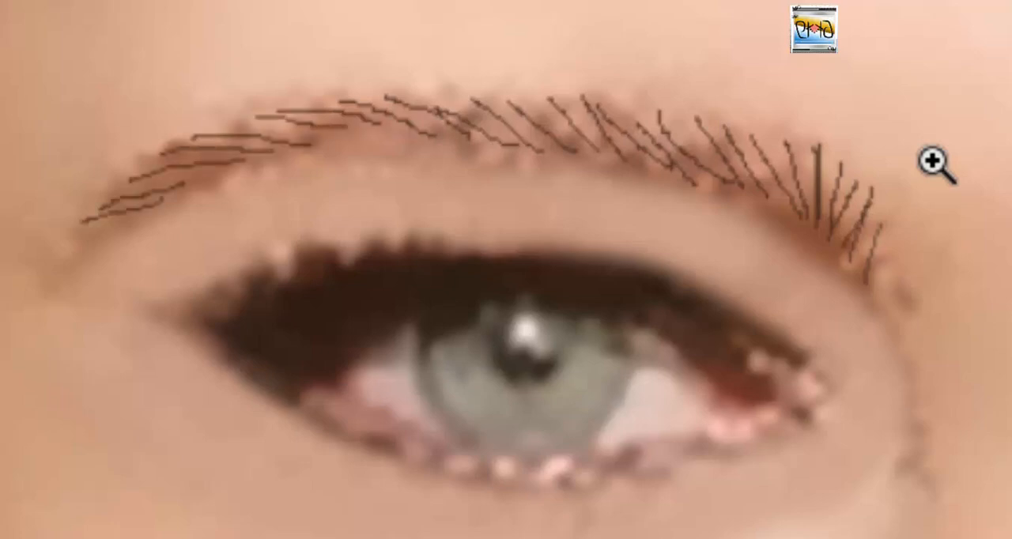
# Fill in the middle and outer arch of the left eyebrow with extra overlapping hair strokes.
pyautogui.moveTo(398, 133); pyautogui.dragTo(286, 98)
pyautogui.moveTo(352, 138); pyautogui.dragTo(273, 108)
pyautogui.moveTo(431, 136); pyautogui.dragTo(360, 95)
pyautogui.moveTo(488, 139); pyautogui.dragTo(434, 93)
pyautogui.moveTo(542, 151); pyautogui.dragTo(483, 96)
pyautogui.moveTo(575, 151); pyautogui.dragTo(535, 95)
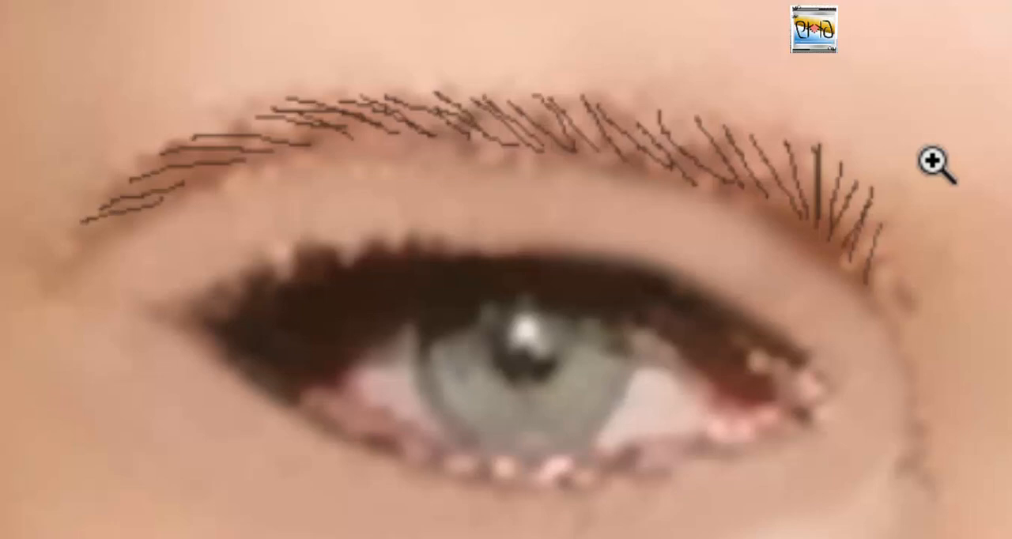
pyautogui.moveTo(372, 143); pyautogui.dragTo(283, 96)
pyautogui.moveTo(314, 143); pyautogui.dragTo(204, 124)
pyautogui.moveTo(402, 142); pyautogui.dragTo(351, 90)
pyautogui.moveTo(456, 144); pyautogui.dragTo(395, 81)
pyautogui.moveTo(509, 145); pyautogui.dragTo(454, 81)
pyautogui.moveTo(563, 146); pyautogui.dragTo(505, 84)
pyautogui.moveTo(601, 157); pyautogui.dragTo(552, 80)
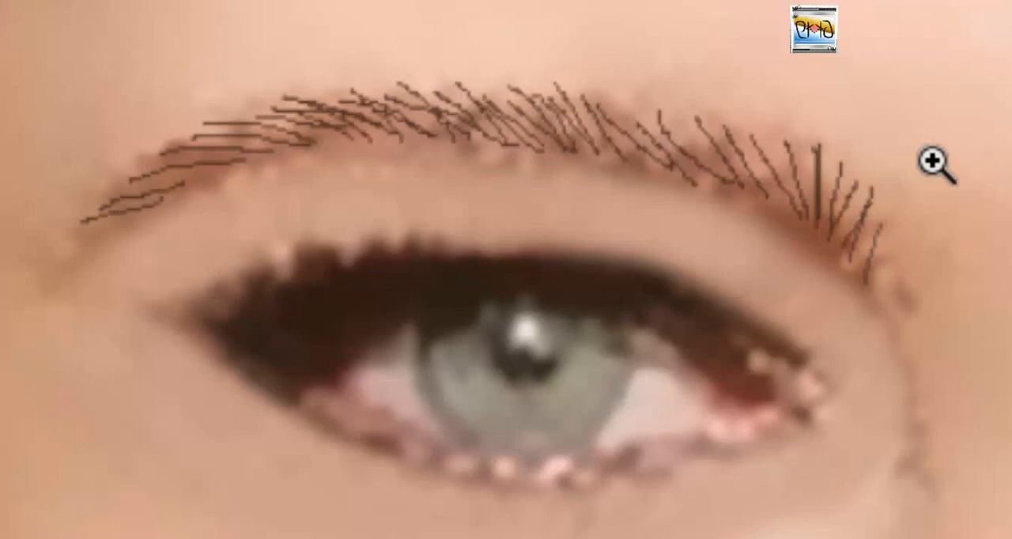
# Thicken the inner half of the left eyebrow with additional hair strokes between the existing ones.
pyautogui.moveTo(642, 145); pyautogui.dragTo(595, 85)
pyautogui.moveTo(675, 183); pyautogui.dragTo(641, 90)
pyautogui.moveTo(712, 192); pyautogui.dragTo(658, 107)
pyautogui.moveTo(740, 190); pyautogui.dragTo(692, 100)
pyautogui.moveTo(785, 207); pyautogui.dragTo(749, 122)
pyautogui.moveTo(798, 216)
pyautogui.mouseDown()
pyautogui.moveTo(781, 122)
pyautogui.moveTo(767, 131)
pyautogui.mouseUp()
pyautogui.moveTo(747, 194); pyautogui.dragTo(719, 113)
pyautogui.moveTo(711, 185); pyautogui.dragTo(669, 101)
# Add more slanted hair strokes to the outer half of the left eyebrow to make it denser.
pyautogui.moveTo(439, 150); pyautogui.dragTo(362, 86)
pyautogui.moveTo(413, 147); pyautogui.dragTo(320, 86)
pyautogui.moveTo(378, 137); pyautogui.dragTo(283, 95)
pyautogui.moveTo(344, 145); pyautogui.dragTo(256, 108)
pyautogui.moveTo(325, 146); pyautogui.dragTo(192, 123)
pyautogui.moveTo(330, 151); pyautogui.dragTo(201, 135)
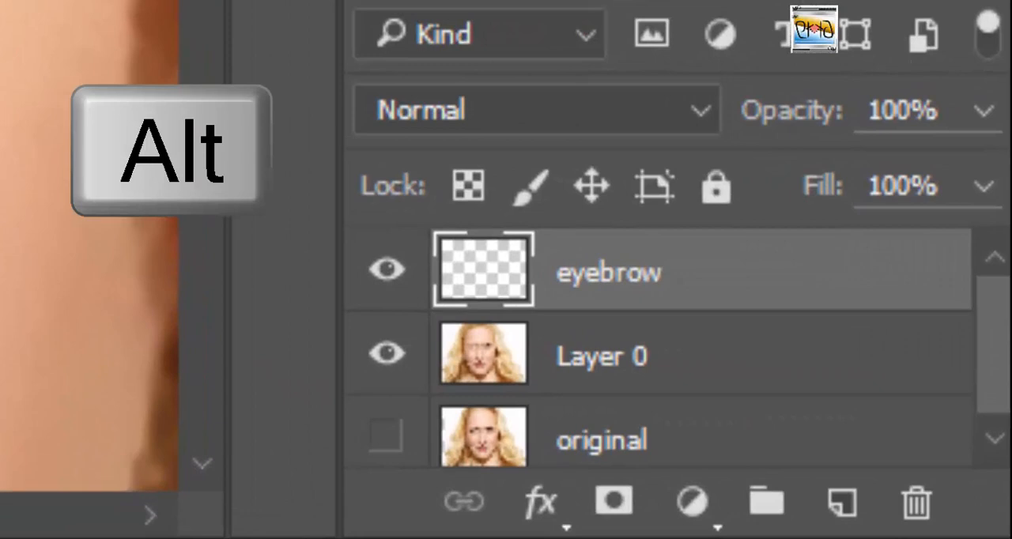
# Duplicate the eyebrow layer, place the copy beneath the original and flip it horizontally.
pyautogui.moveTo(609, 273); pyautogui.dragTo(609, 388)
pyautogui.moveTo(641, 427); pyautogui.dragTo(642, 304)
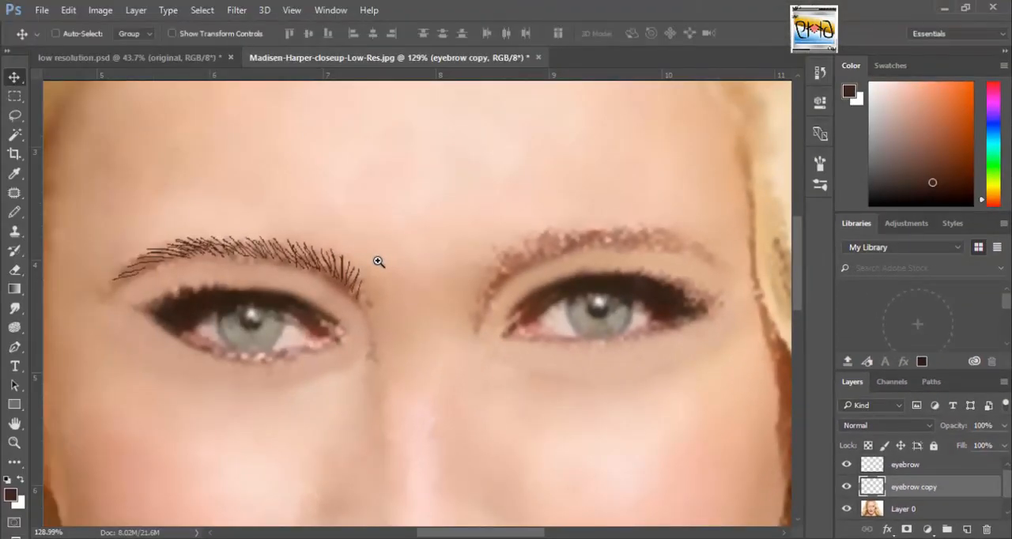
pyautogui.click(68, 10)
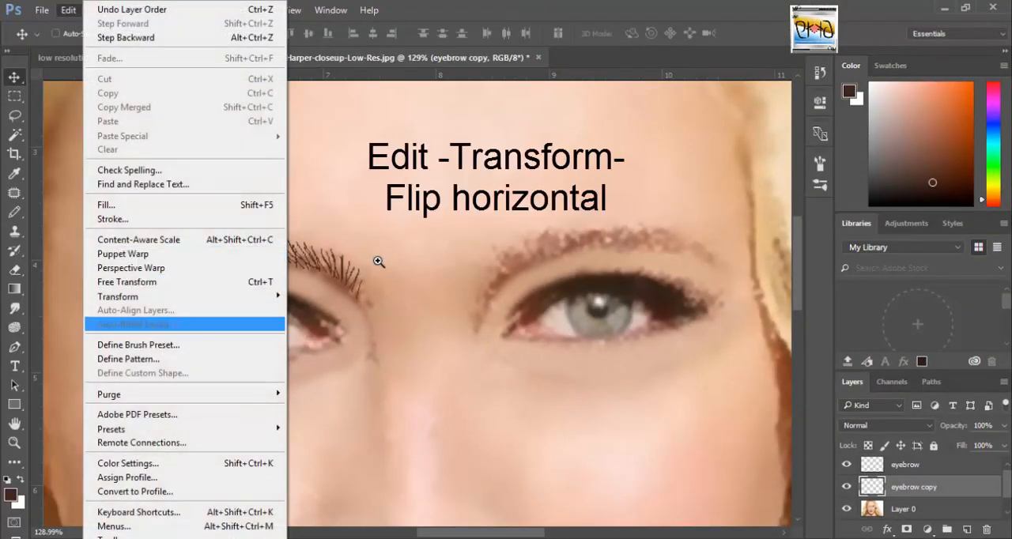
pyautogui.moveTo(158, 296)
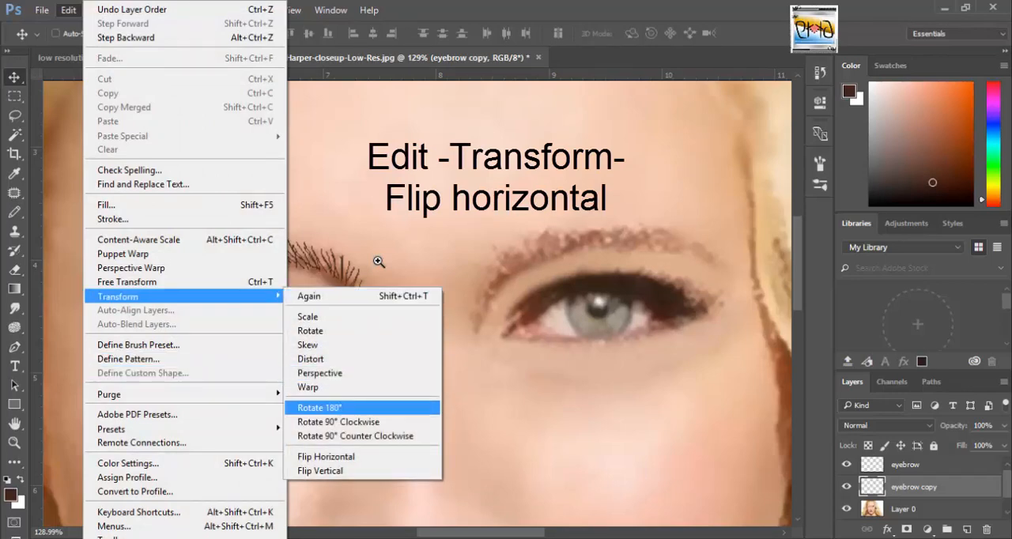
pyautogui.click(326, 456)
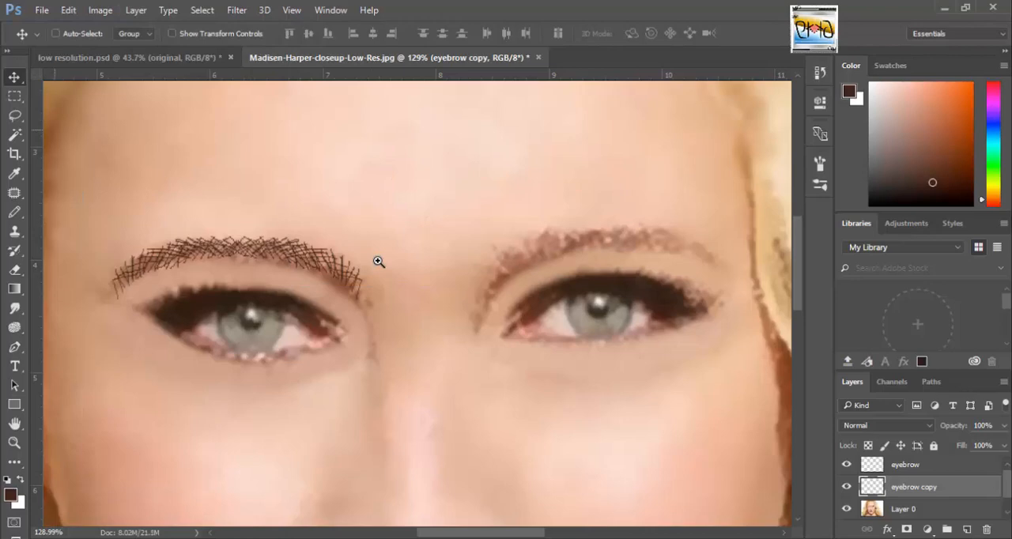
# Move the flipped eyebrow copy over the right eyebrow and rotate it to -3.99° to follow the brow.
pyautogui.moveTo(190, 247)
pyautogui.mouseDown()
pyautogui.moveTo(496, 233)
pyautogui.moveTo(556, 240)
pyautogui.mouseUp()
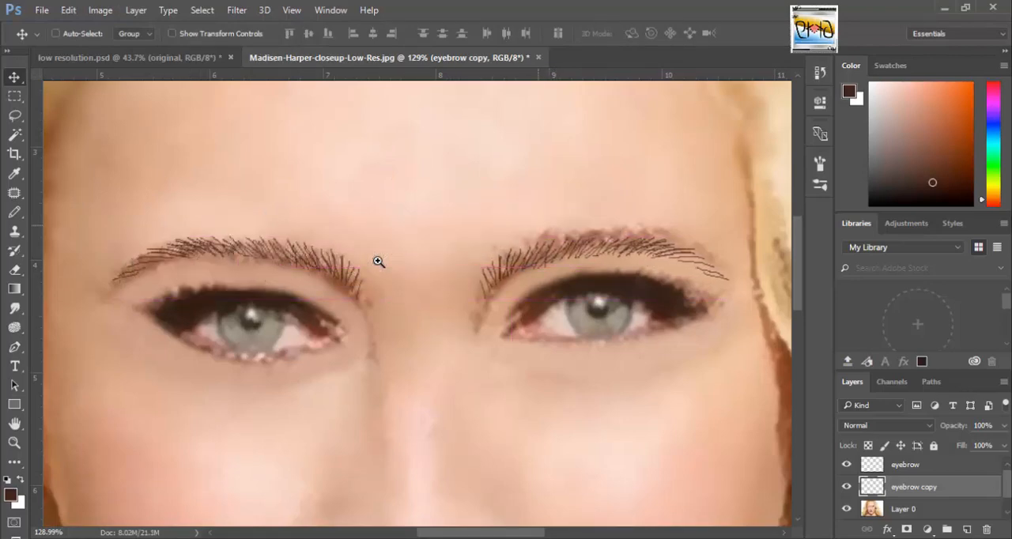
pyautogui.press('ctrl')
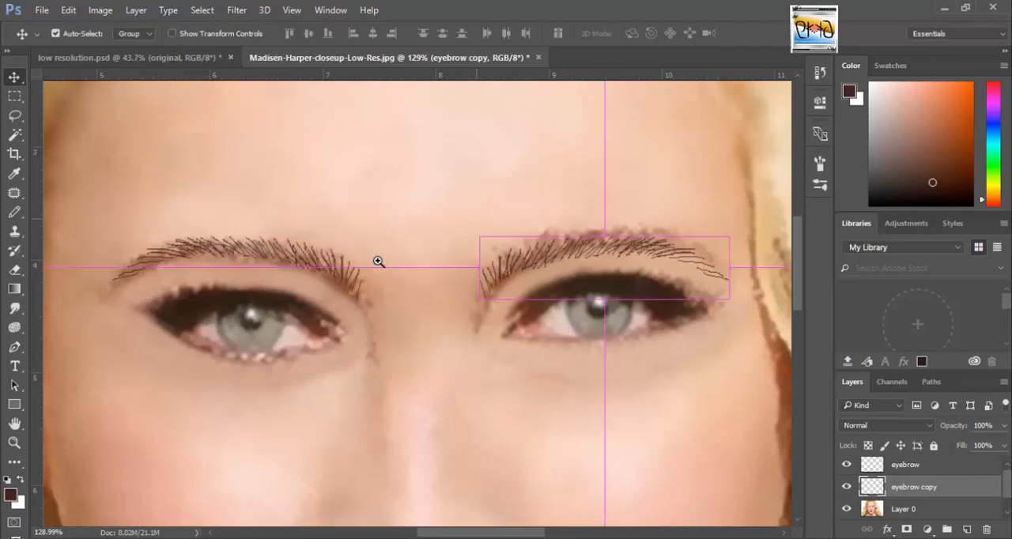
pyautogui.hotkey('ctrl', 't')
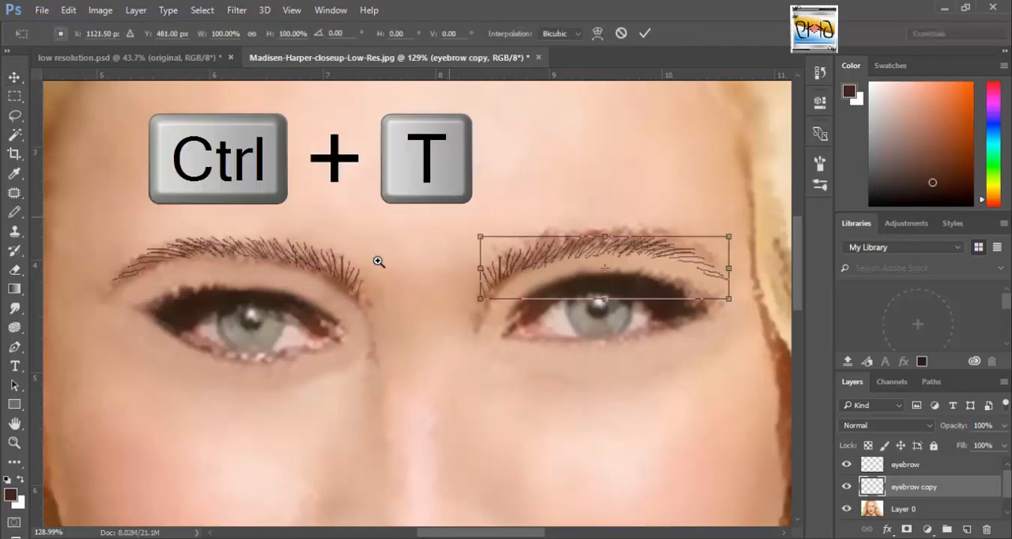
pyautogui.moveTo(468, 200); pyautogui.dragTo(458, 208)
pyautogui.moveTo(560, 268); pyautogui.dragTo(562, 259)
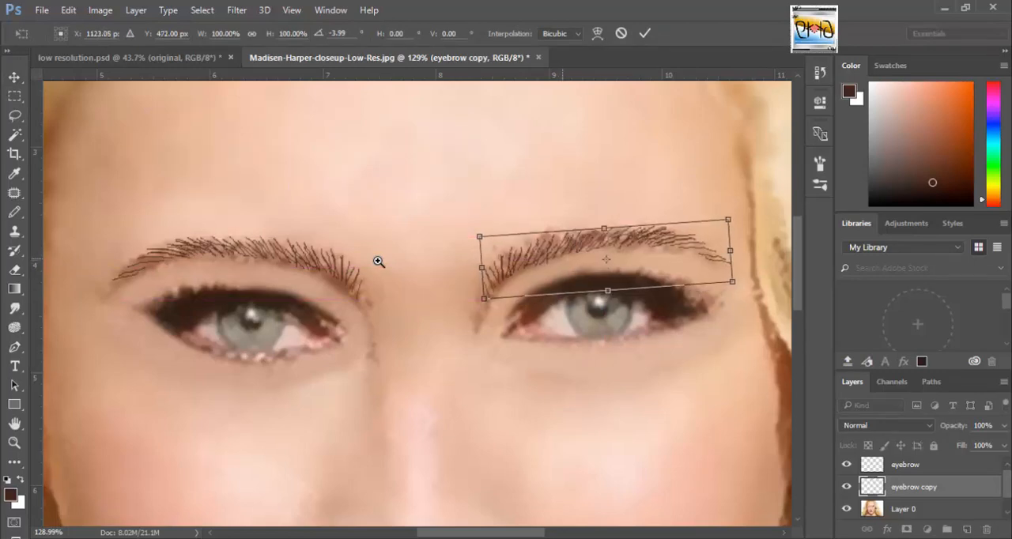
pyautogui.press('Return')
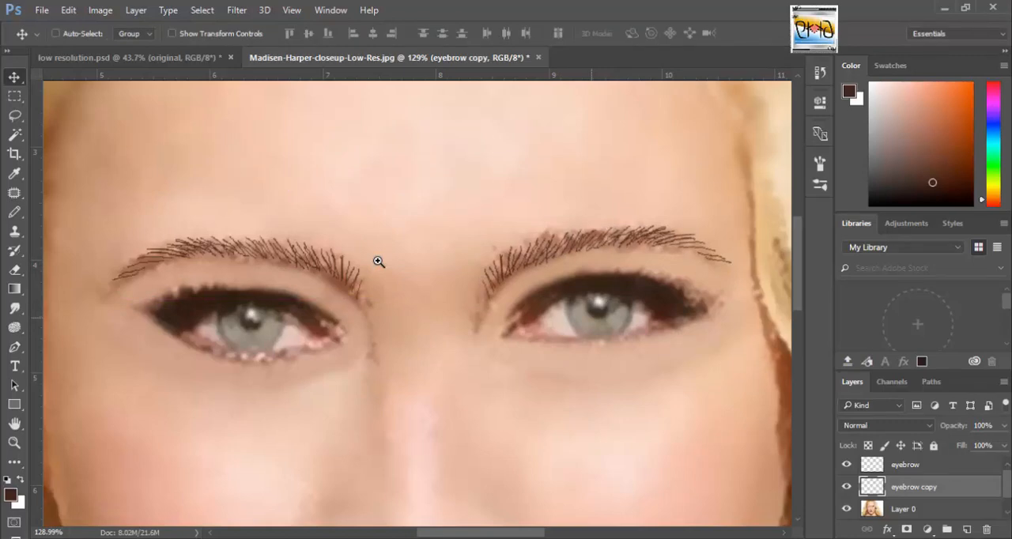
# Warp the eyebrow copy so that its outer end bends down along the right brow line.
pyautogui.hotkey('ctrl', 't')
pyautogui.rightClick(665, 239)
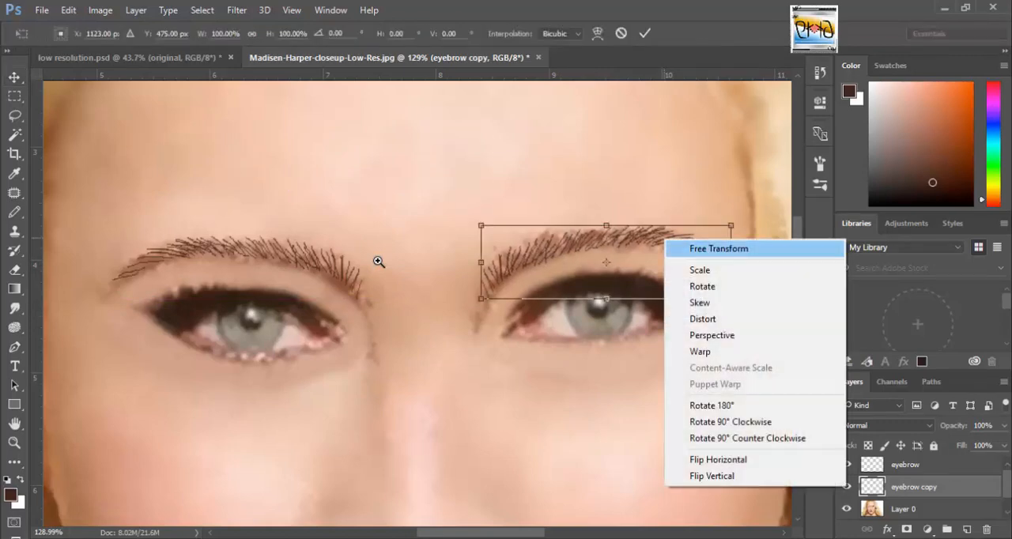
pyautogui.click(700, 352)
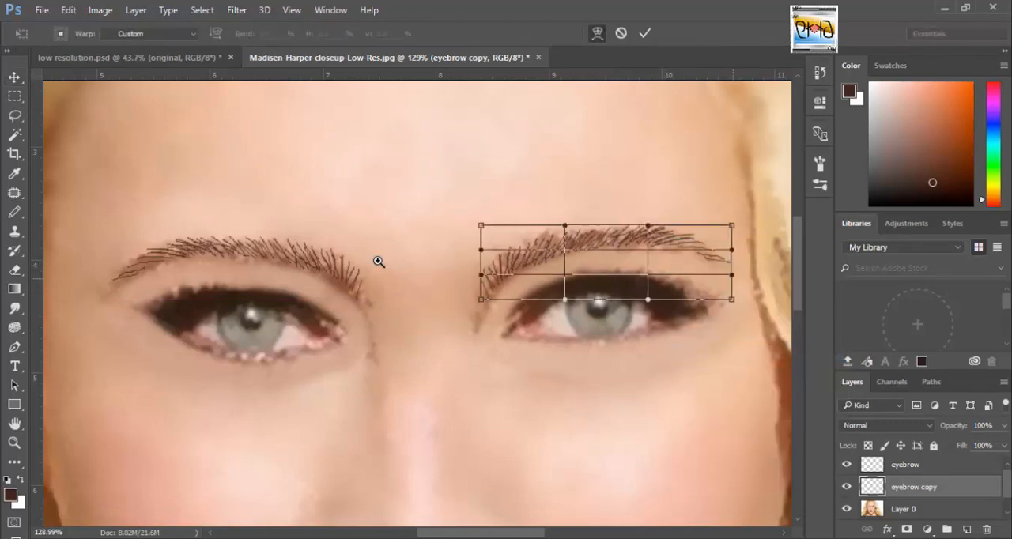
pyautogui.moveTo(732, 275); pyautogui.dragTo(729, 292)
pyautogui.moveTo(732, 250); pyautogui.dragTo(731, 257)
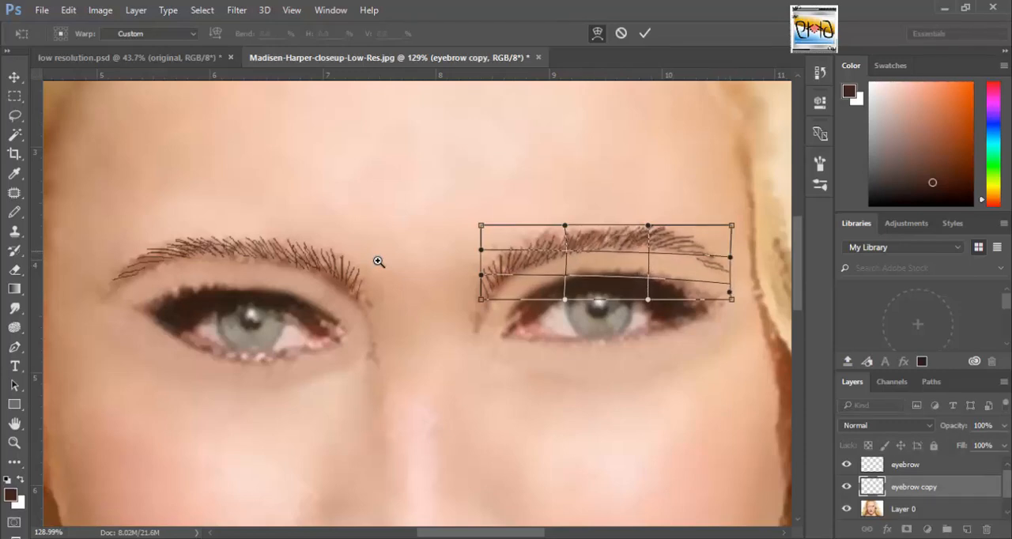
pyautogui.press('Return')
# Apply a Warp transform to the left eyebrow on the eyebrow layer.
pyautogui.click(906, 465)
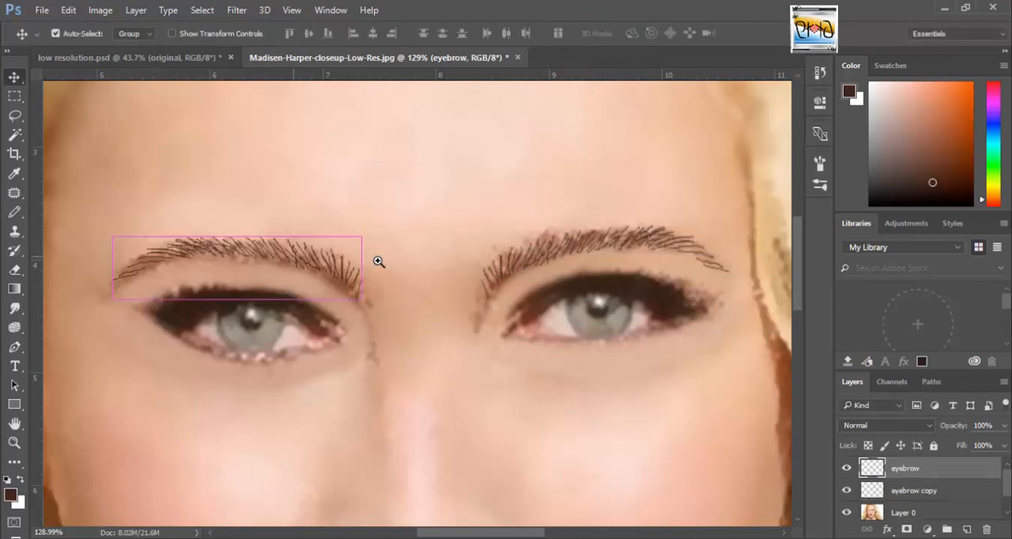
pyautogui.hotkey('ctrl', 't')
pyautogui.rightClick(378, 262)
pyautogui.click(329, 369)
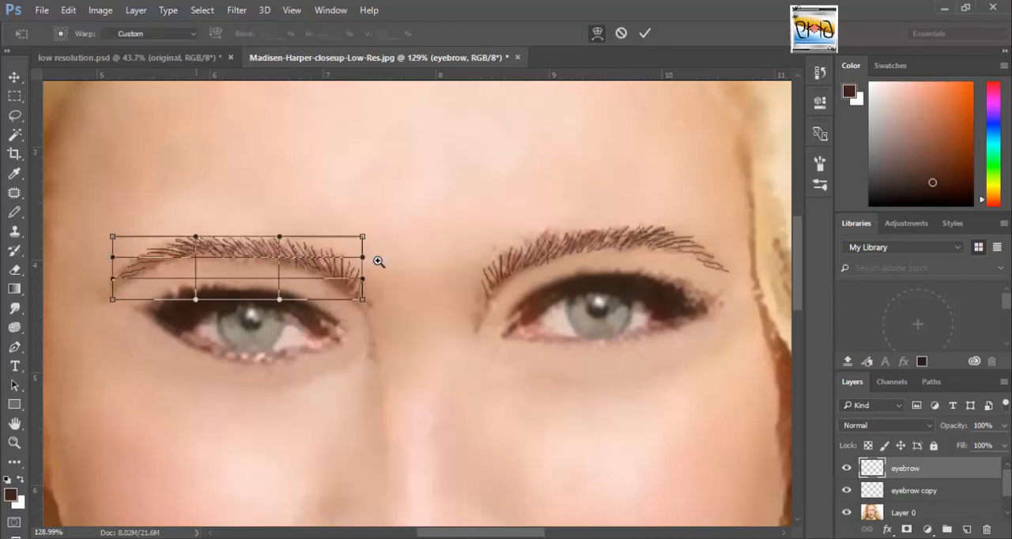
pyautogui.press('Return')
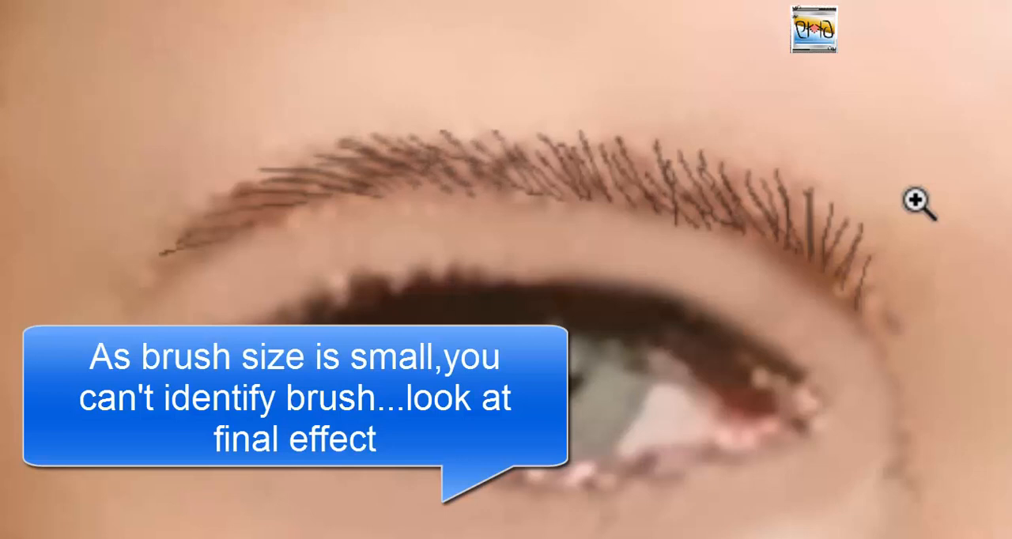
# Soften the left eyebrow's hair strokes with the Smudge tool at 5% strength, and select the eyebrow copy layer.
pyautogui.moveTo(618, 165)
pyautogui.mouseDown()
pyautogui.moveTo(607, 186)
pyautogui.moveTo(684, 165)
pyautogui.moveTo(864, 238)
pyautogui.mouseUp()
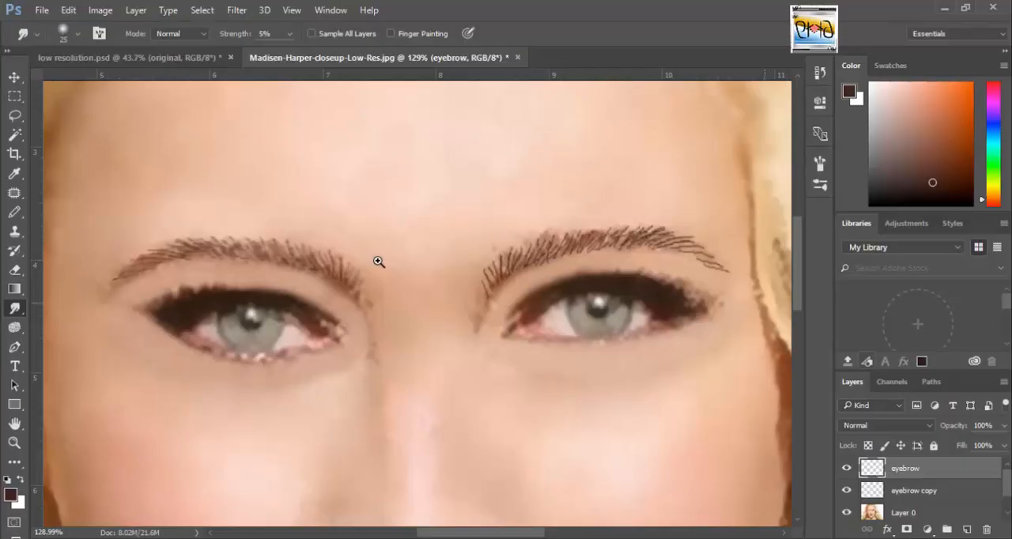
pyautogui.click(914, 491)
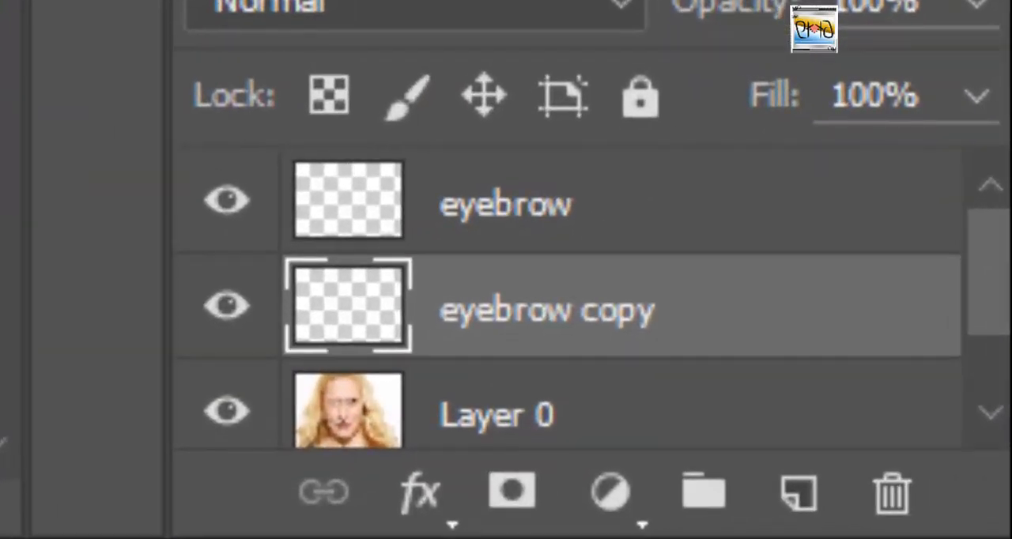
# Darken both irises on Layer 0 by brushing over them with the default black at 60% opacity.
pyautogui.hotkey('alt', '[')
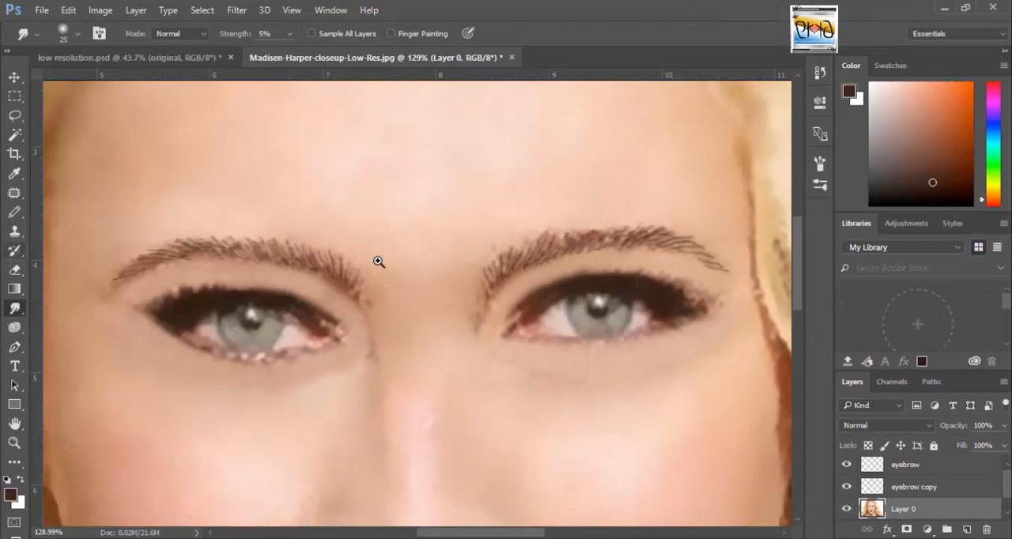
pyautogui.press('b')
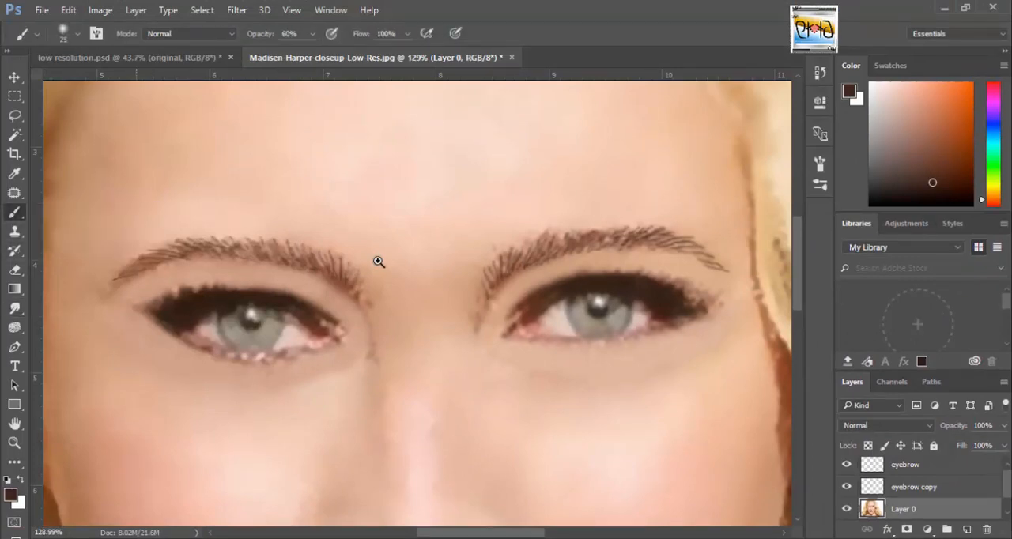
pyautogui.press('d')
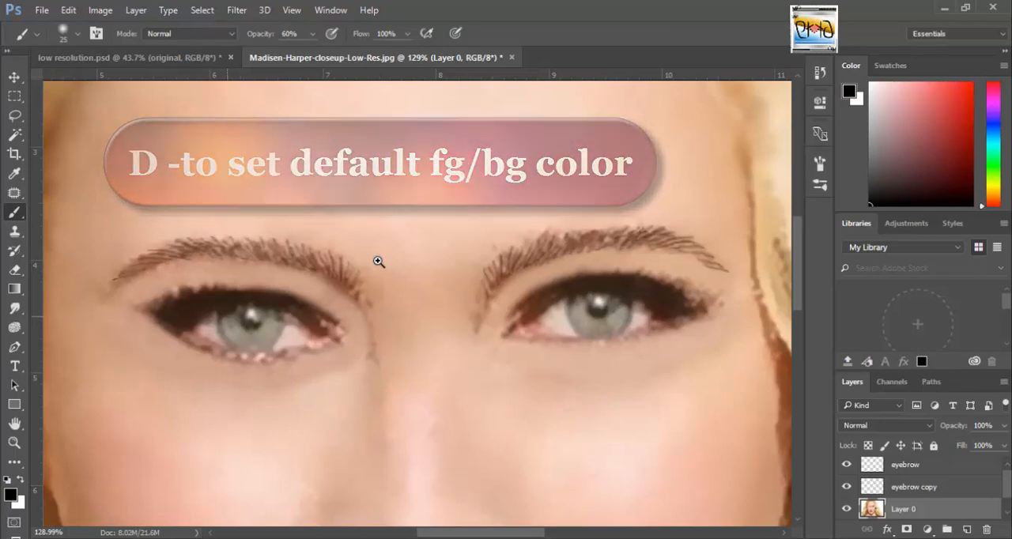
pyautogui.moveTo(228, 316)
pyautogui.mouseDown()
pyautogui.moveTo(233, 334)
pyautogui.moveTo(258, 343)
pyautogui.moveTo(273, 311)
pyautogui.mouseUp()
pyautogui.moveTo(574, 297)
pyautogui.mouseDown()
pyautogui.moveTo(586, 330)
pyautogui.moveTo(610, 332)
pyautogui.moveTo(624, 308)
pyautogui.mouseUp()
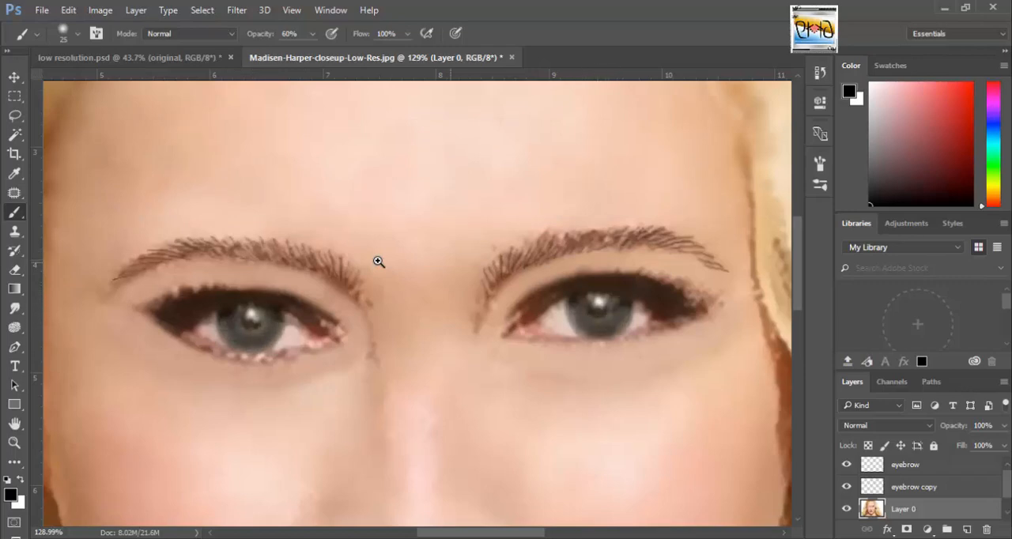
pyautogui.hotkey('ctrl', '0')
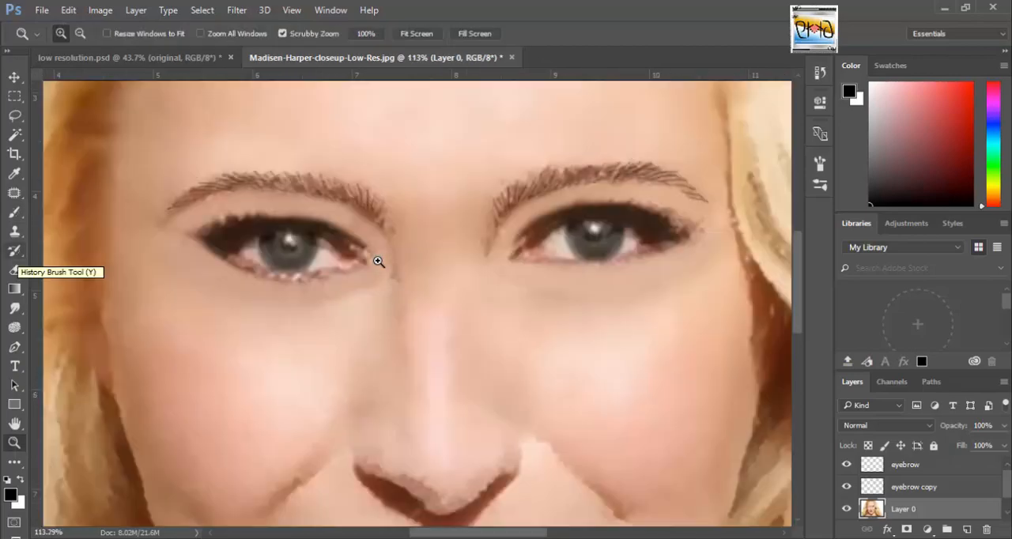
# Lighten the inner starting points of both eyebrows on Layer 0 by painting over the stray dark hairs with the Brush tool.
pyautogui.click(14, 212)
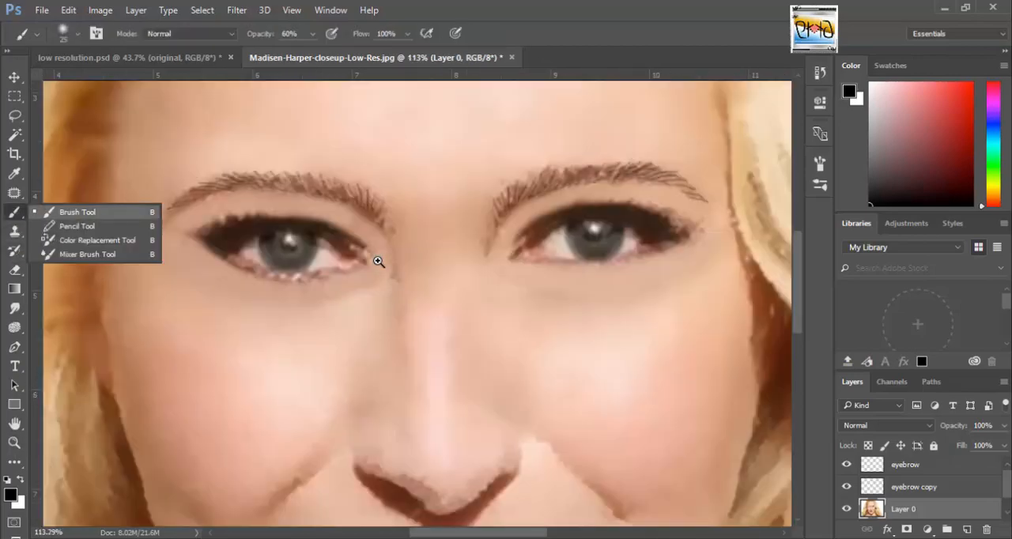
pyautogui.click(78, 212)
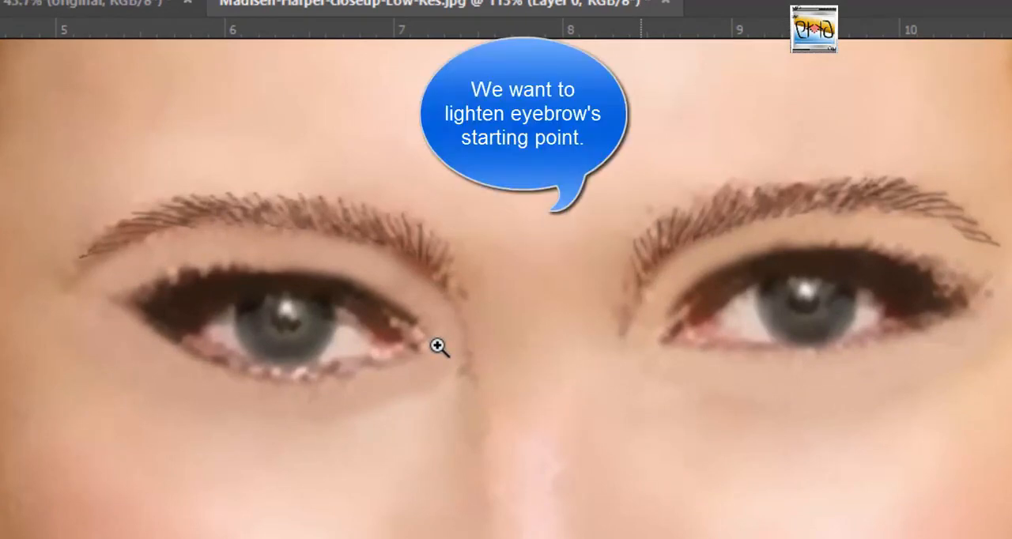
pyautogui.moveTo(633, 307); pyautogui.dragTo(626, 326)
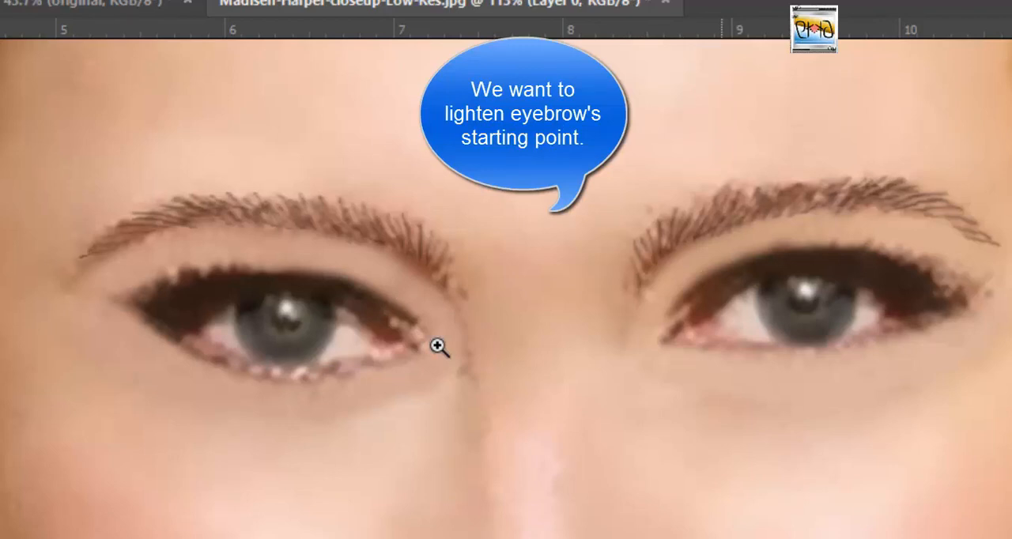
pyautogui.hotkey('ctrl', 'z')
pyautogui.moveTo(650, 293); pyautogui.dragTo(644, 300)
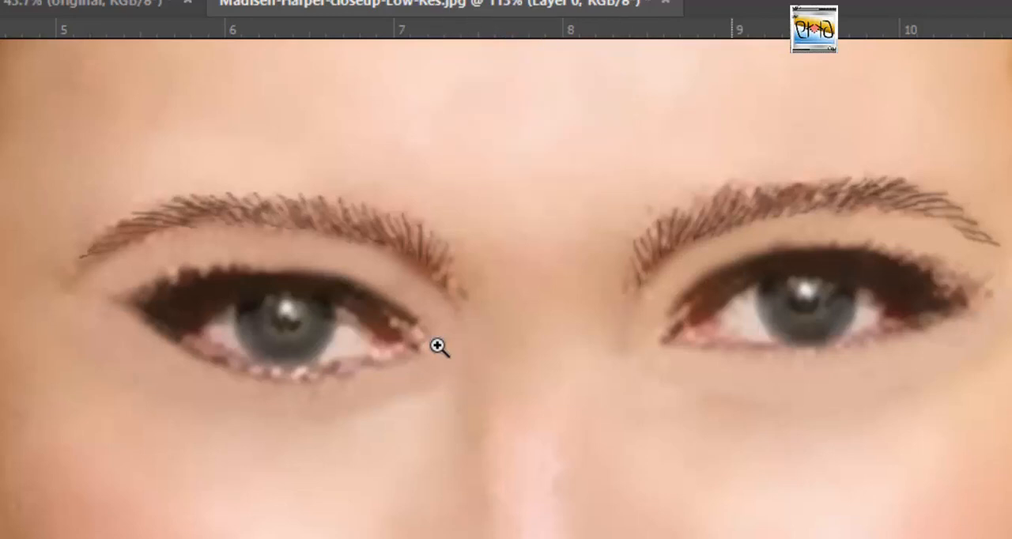
pyautogui.hotkey('ctrl', '0')
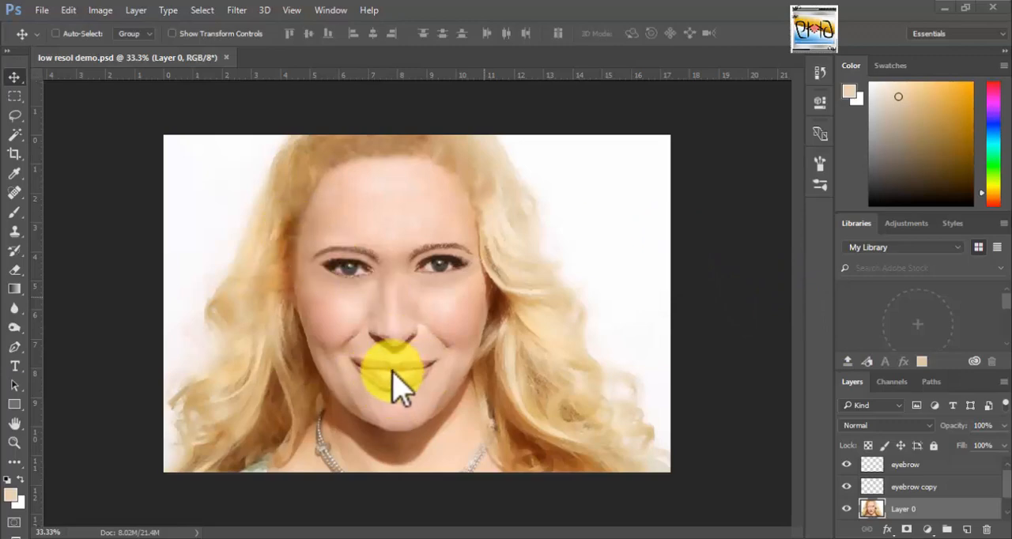
# Open the Liquify filter on Layer 0 for reshaping the mouth.
pyautogui.click(18, 442)
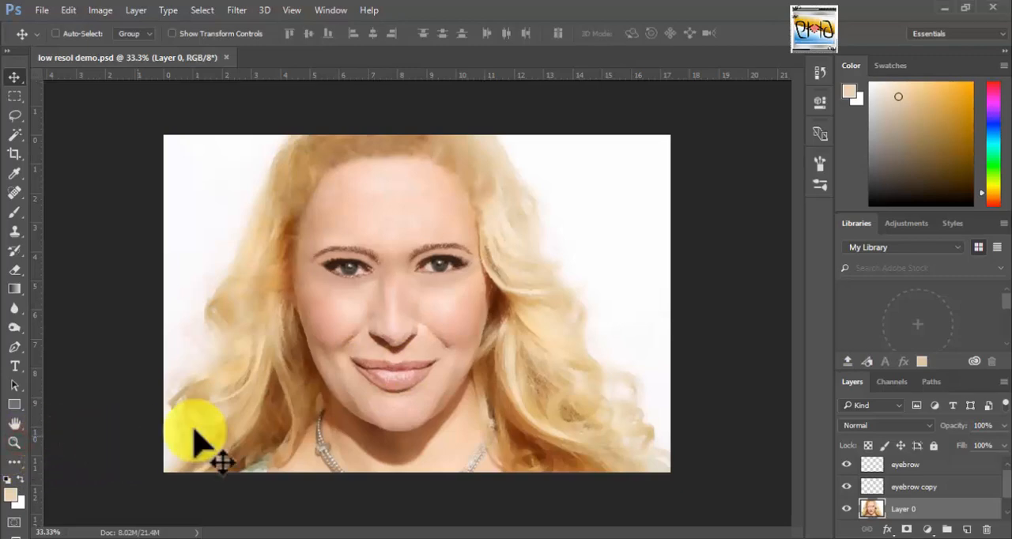
pyautogui.click(18, 442)
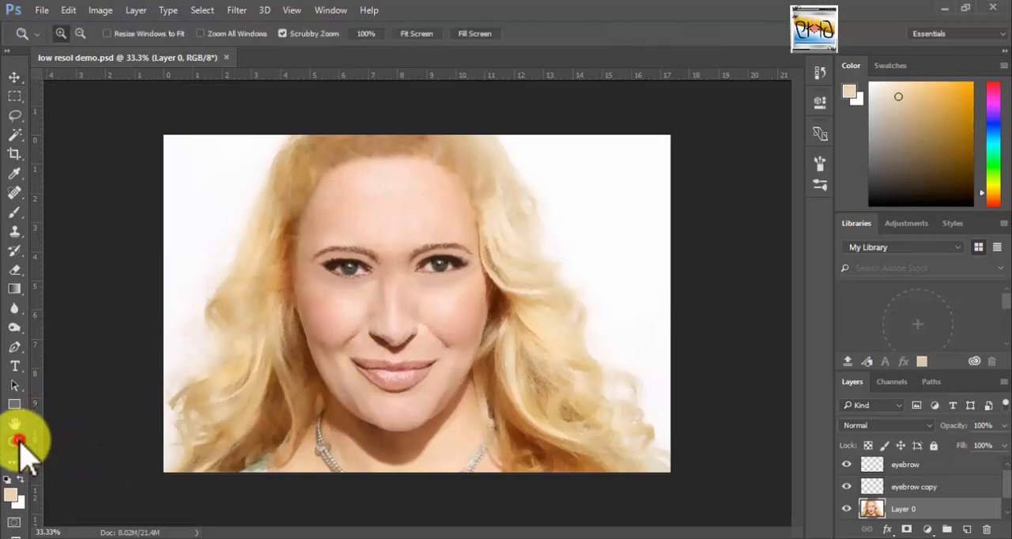
pyautogui.click(392, 374)
pyautogui.click(393, 376)
pyautogui.click(424, 385)
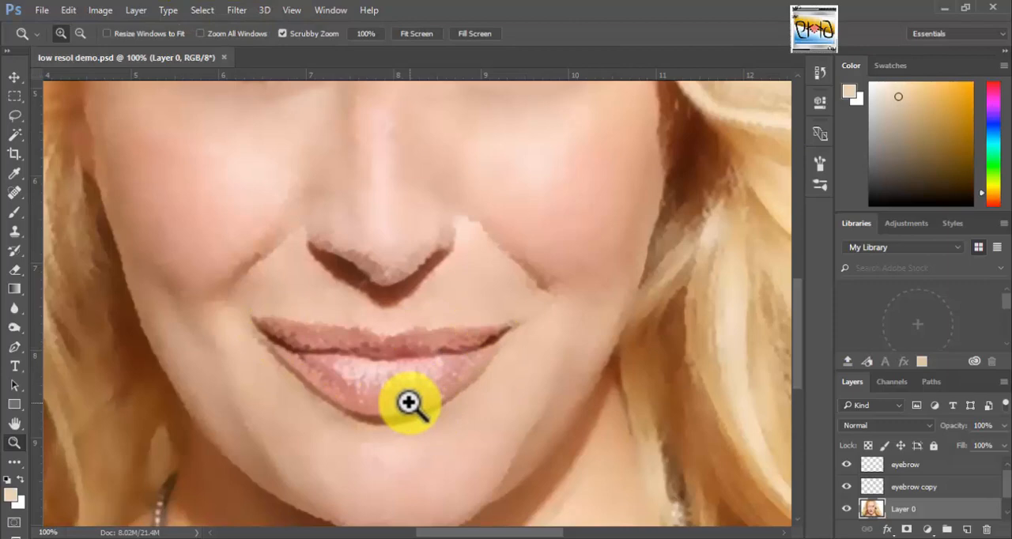
pyautogui.click(238, 11)
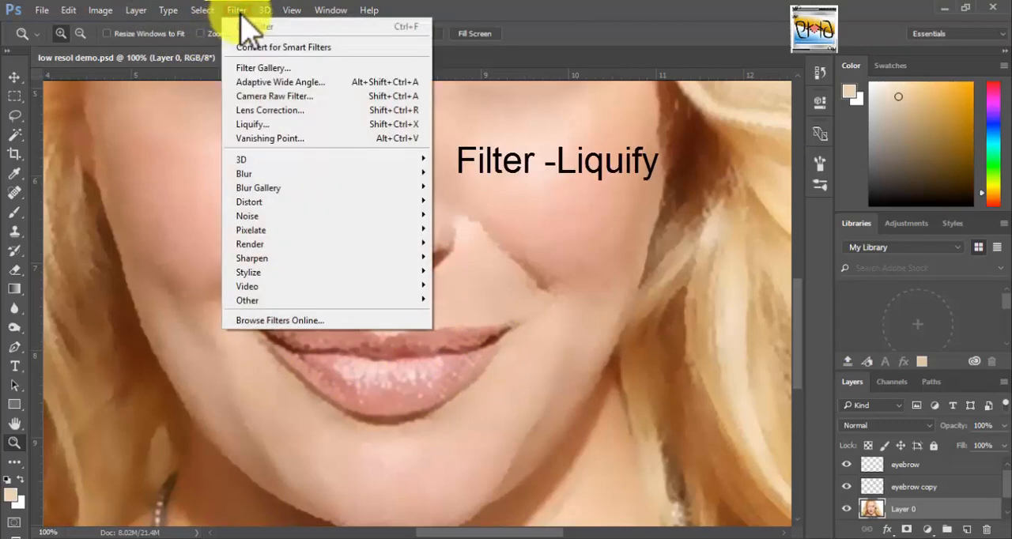
pyautogui.click(287, 125)
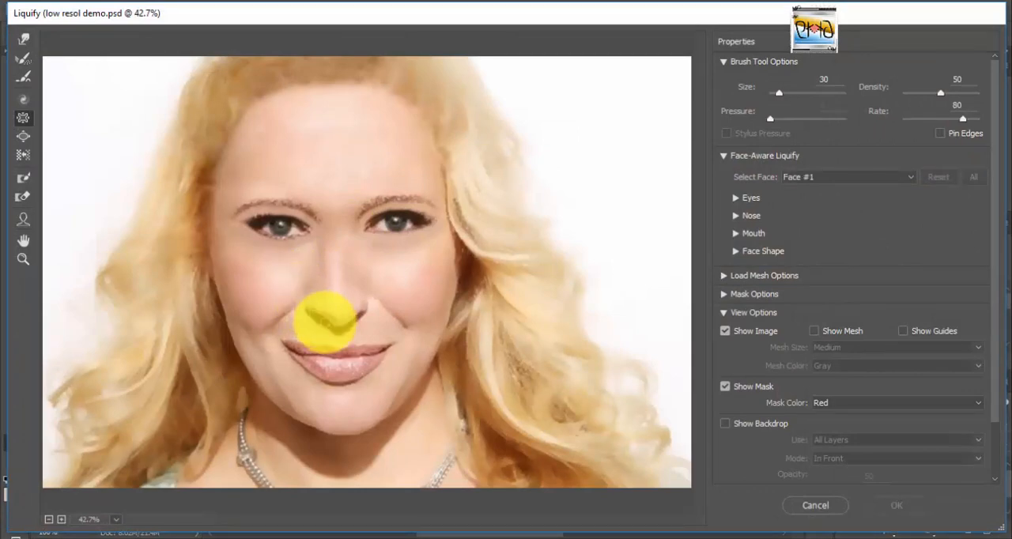
# Tighten the left corner of the mouth using the Pucker tool with size 30, density 50 and rate 80.
pyautogui.click(23, 258)
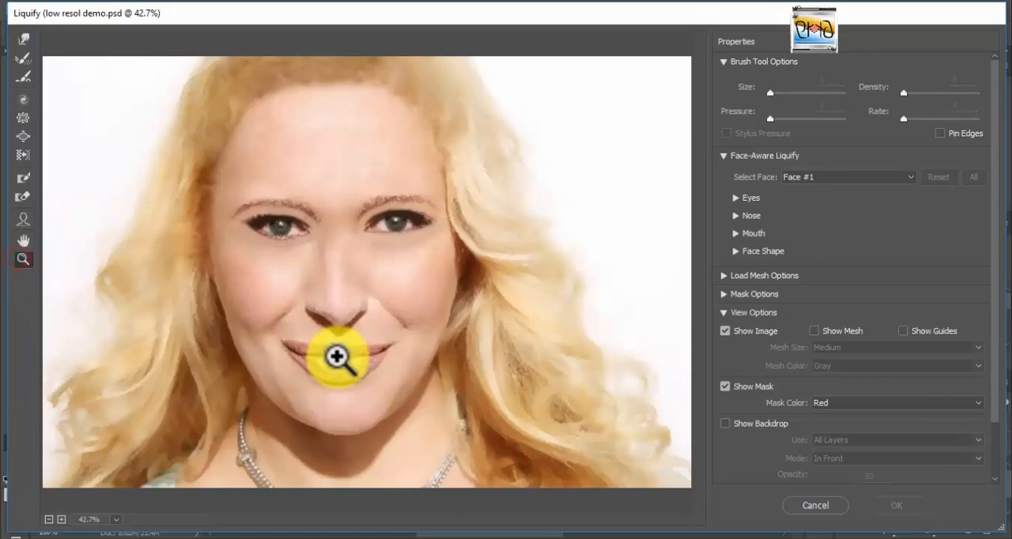
pyautogui.click(337, 357)
pyautogui.click(360, 358)
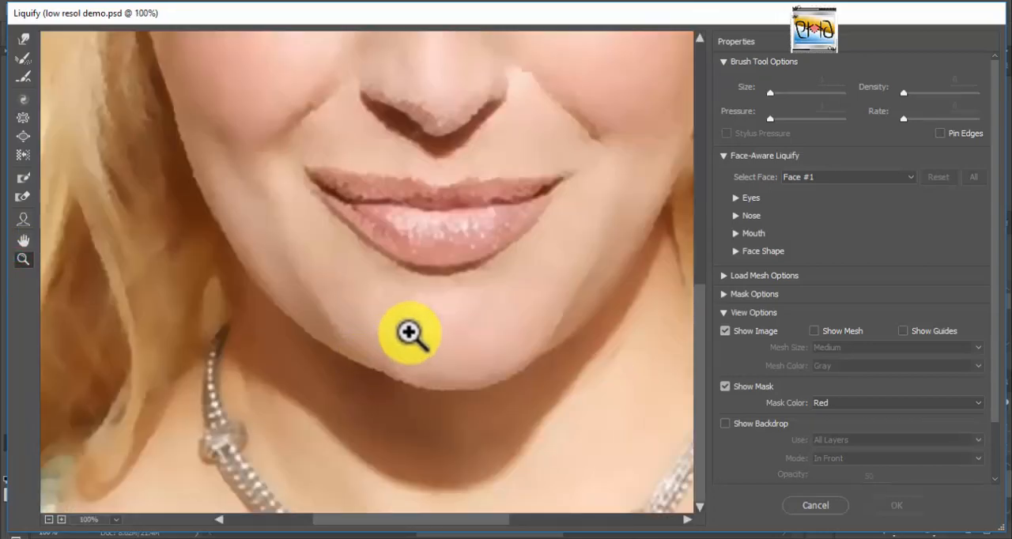
pyautogui.moveTo(441, 284); pyautogui.dragTo(343, 339)
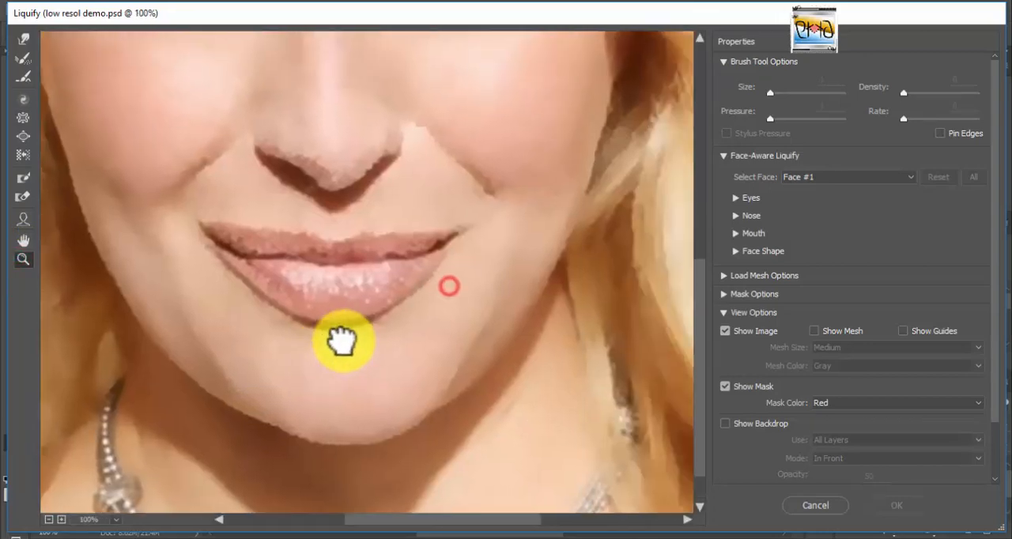
pyautogui.click(23, 118)
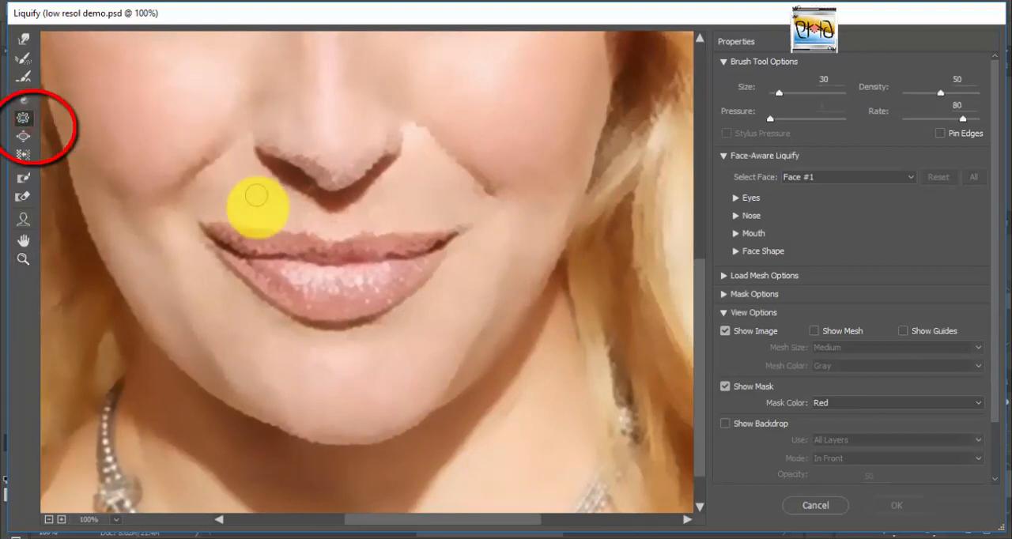
pyautogui.click(209, 219)
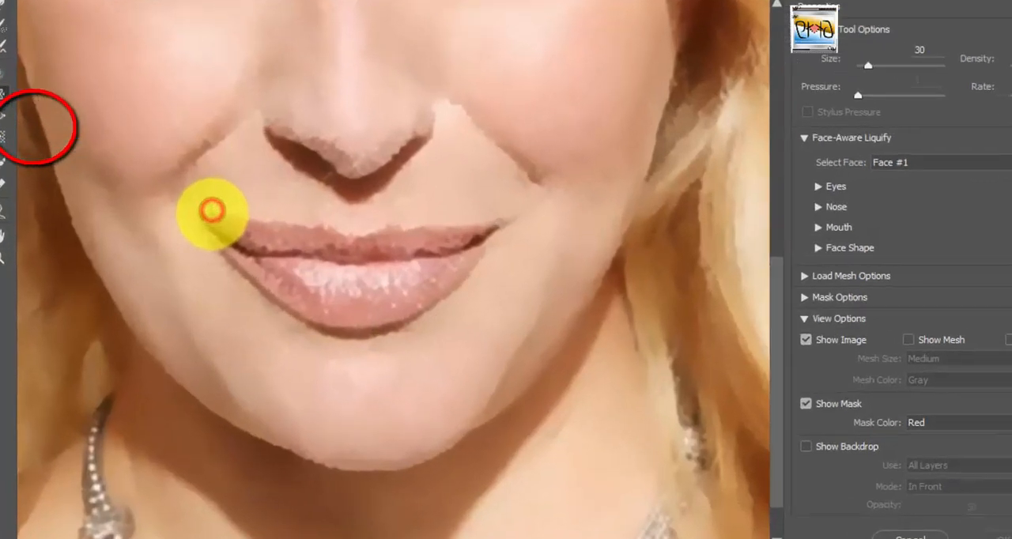
pyautogui.click(208, 215)
pyautogui.click(219, 222)
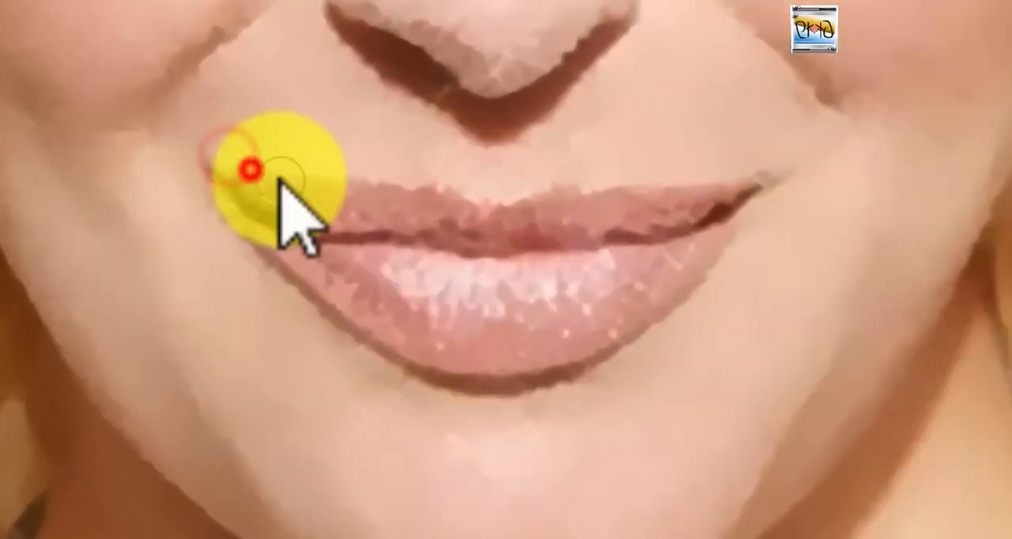
# Pucker the upper lip edge, both mouth corners and the lower lip outline to sharpen the lip contour.
pyautogui.click(520, 205)
pyautogui.click(776, 172)
pyautogui.click(276, 176)
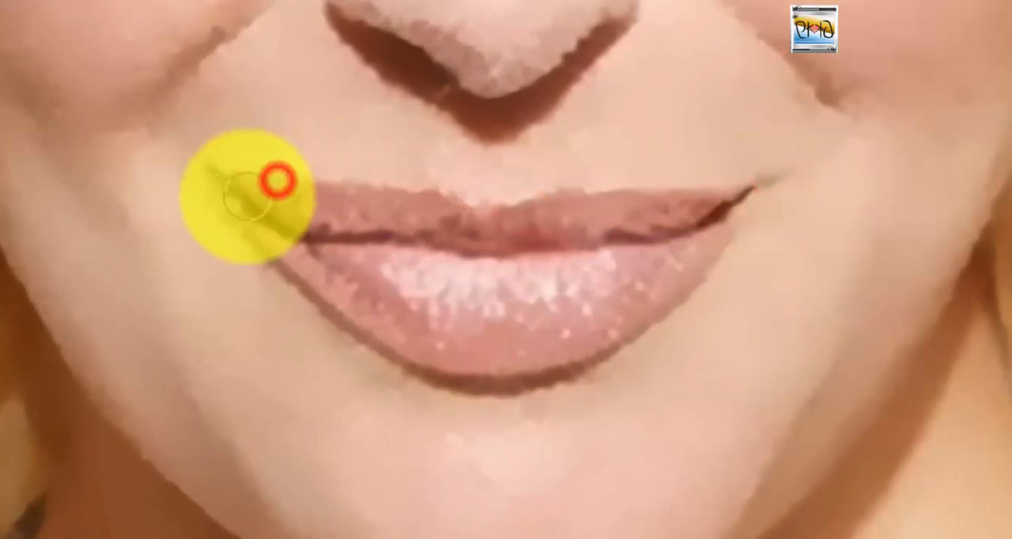
pyautogui.click(253, 174)
pyautogui.click(289, 172)
pyautogui.click(217, 219)
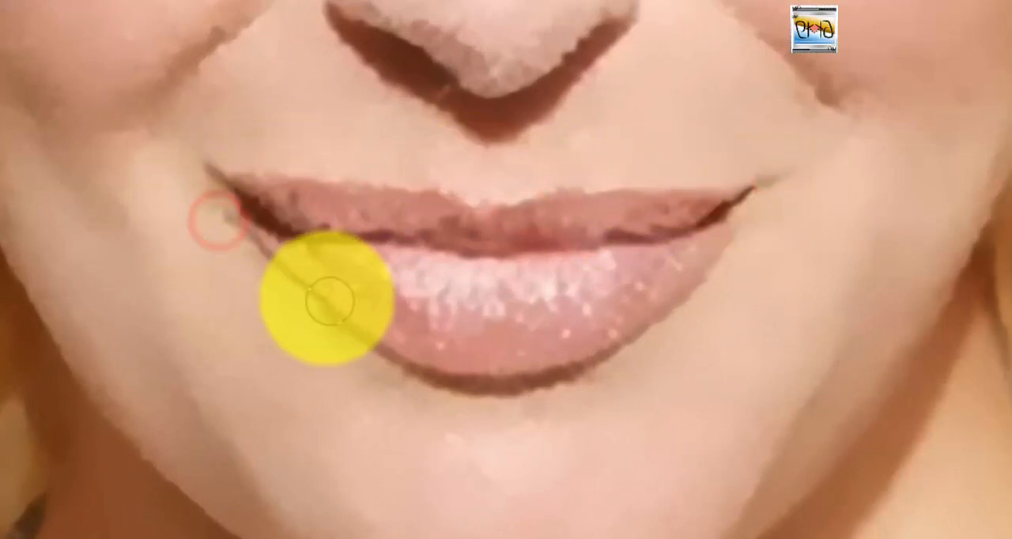
pyautogui.click(395, 366)
pyautogui.click(739, 232)
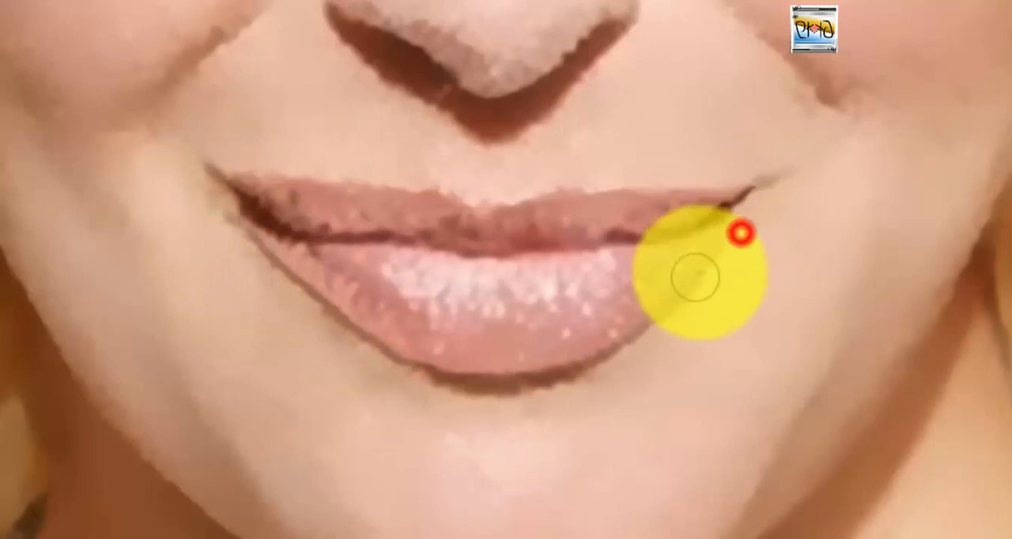
pyautogui.click(418, 369)
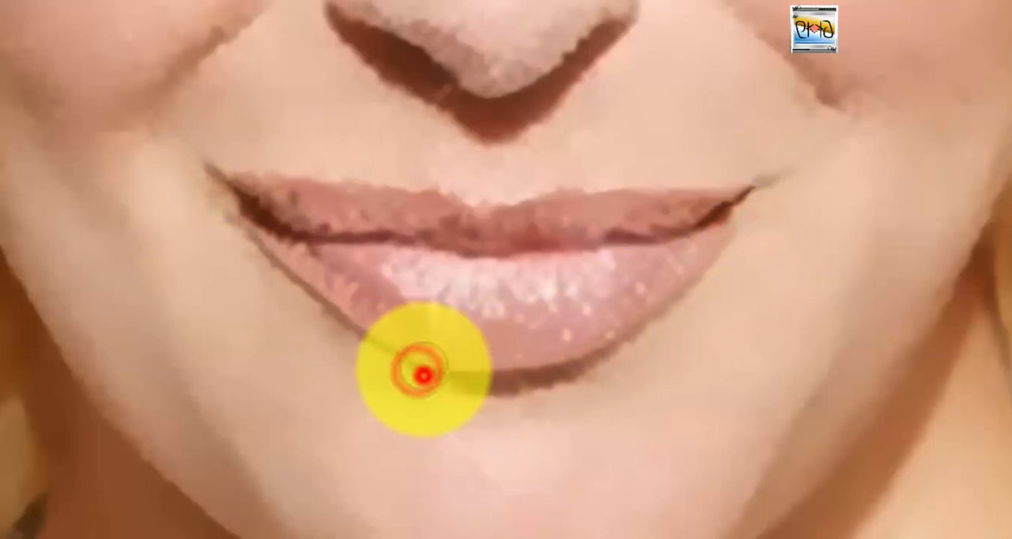
# Refine the left end of the upper lip with repeated Pucker dabs along its edge and corner.
pyautogui.click(215, 209)
pyautogui.click(244, 165)
pyautogui.click(229, 165)
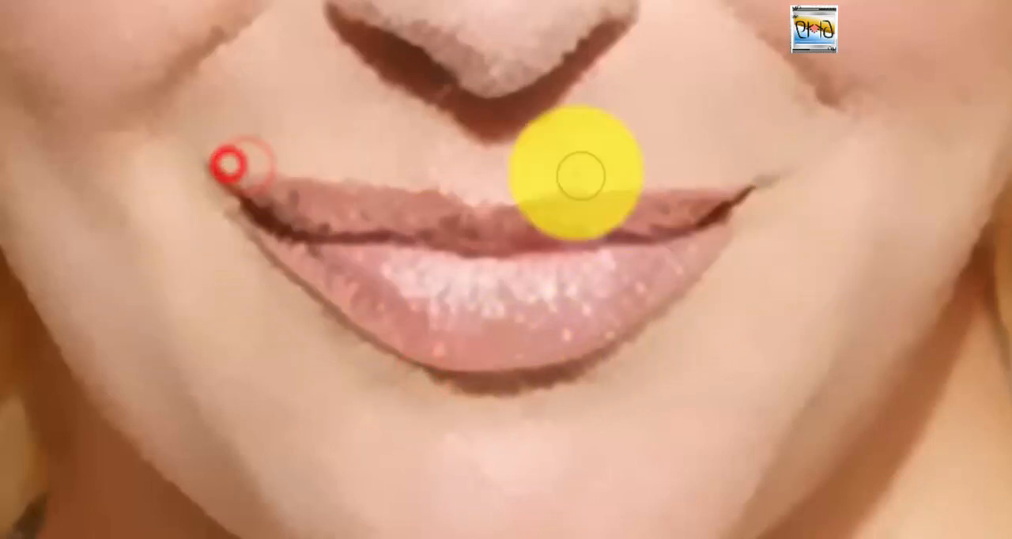
pyautogui.click(257, 190)
pyautogui.click(234, 174)
pyautogui.click(288, 170)
pyautogui.click(271, 172)
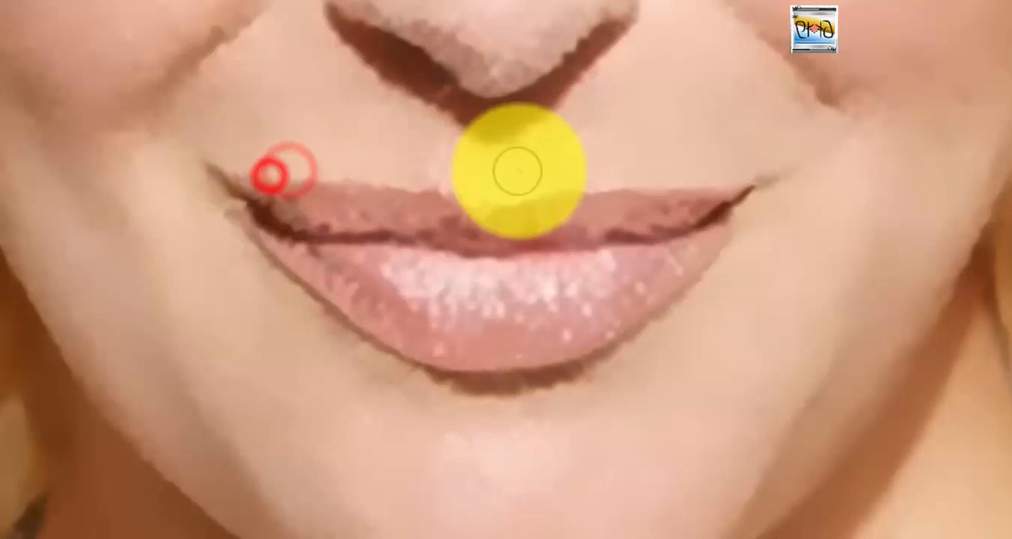
pyautogui.click(259, 175)
pyautogui.click(237, 171)
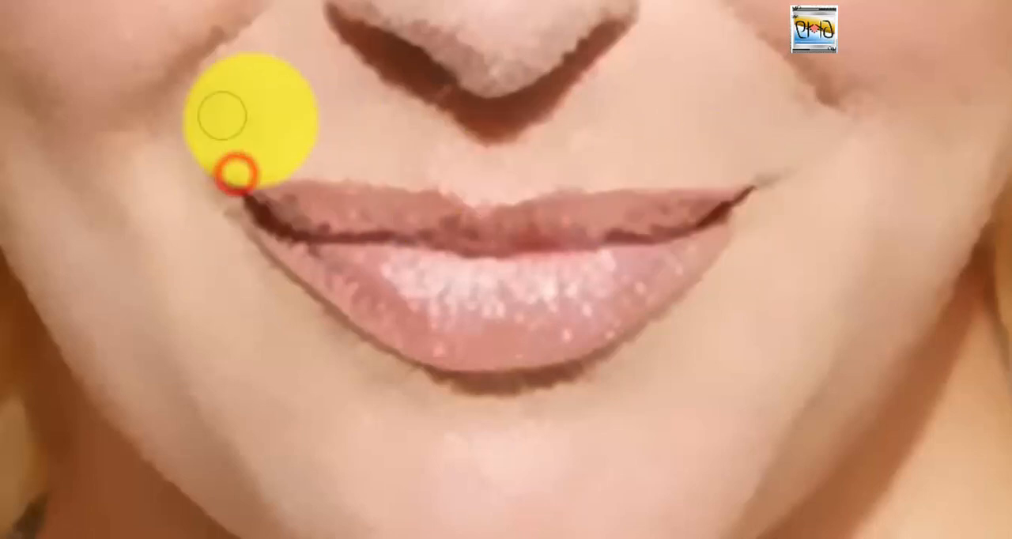
pyautogui.click(255, 181)
pyautogui.click(240, 174)
pyautogui.click(264, 172)
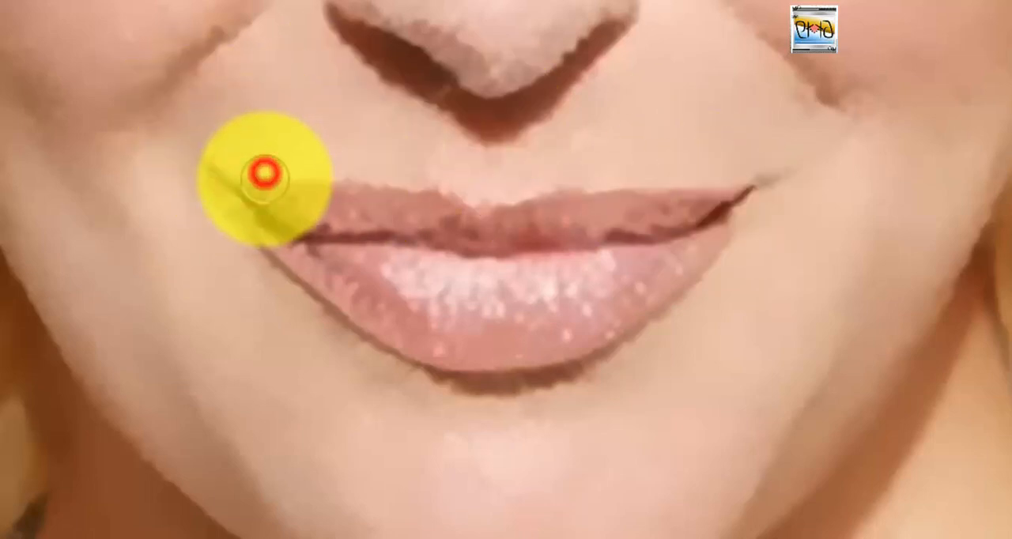
# Pucker the lower lip's right and bottom edges and touch up the upper lip, and apply the Liquify changes.
pyautogui.click(751, 250)
pyautogui.click(725, 244)
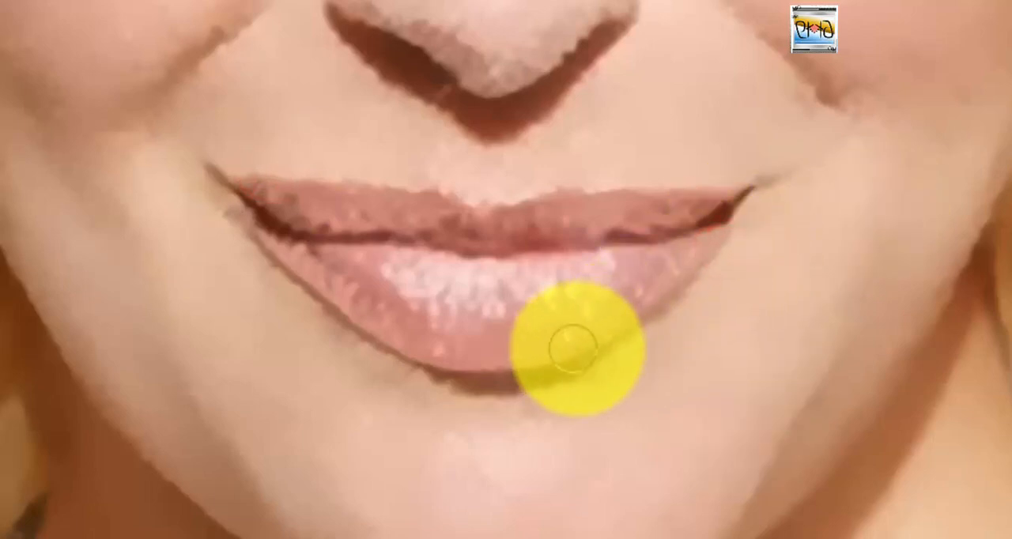
pyautogui.click(489, 374)
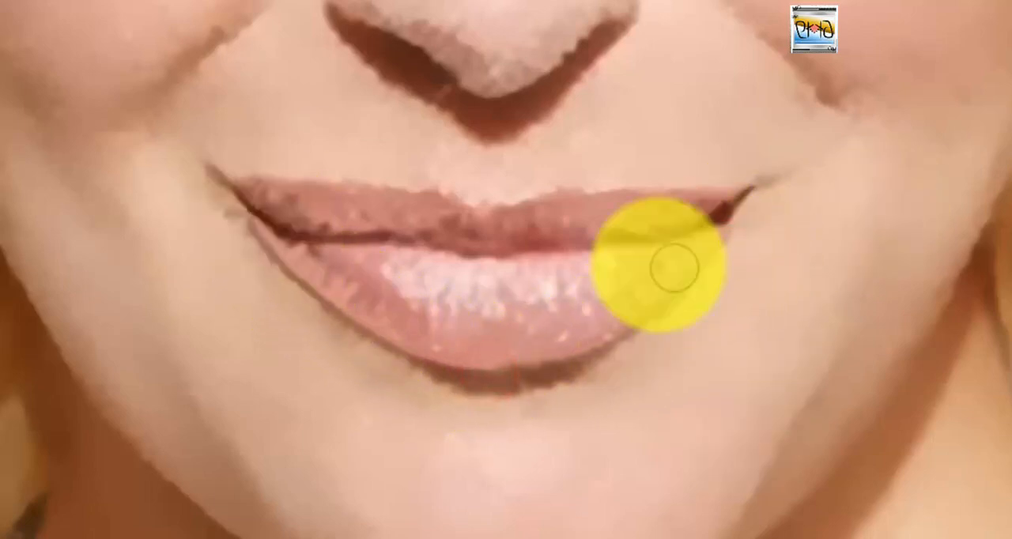
pyautogui.click(448, 172)
pyautogui.moveTo(262, 188)
pyautogui.mouseDown()
pyautogui.moveTo(518, 219)
pyautogui.moveTo(626, 195)
pyautogui.moveTo(722, 204)
pyautogui.moveTo(250, 179)
pyautogui.moveTo(257, 199)
pyautogui.mouseUp()
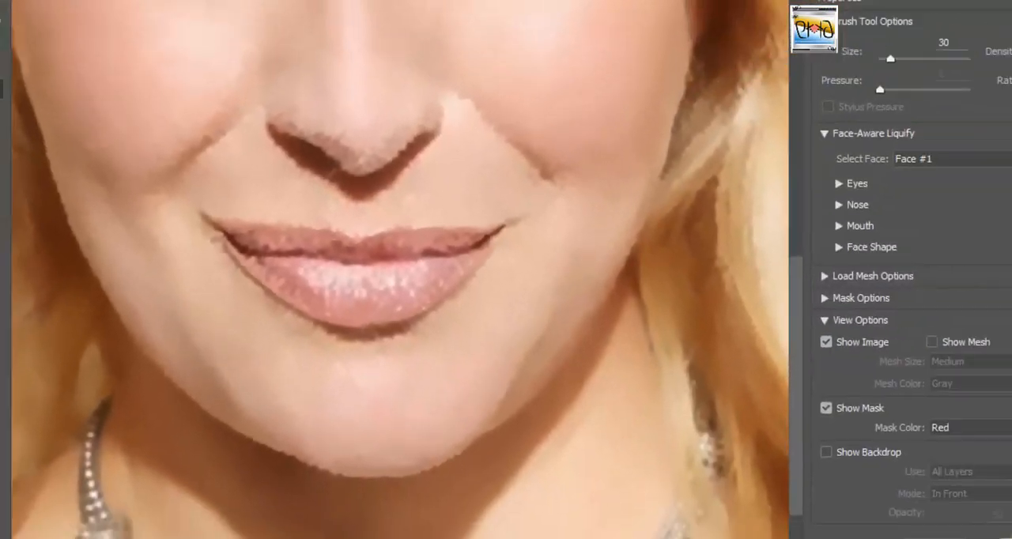
pyautogui.click(904, 501)
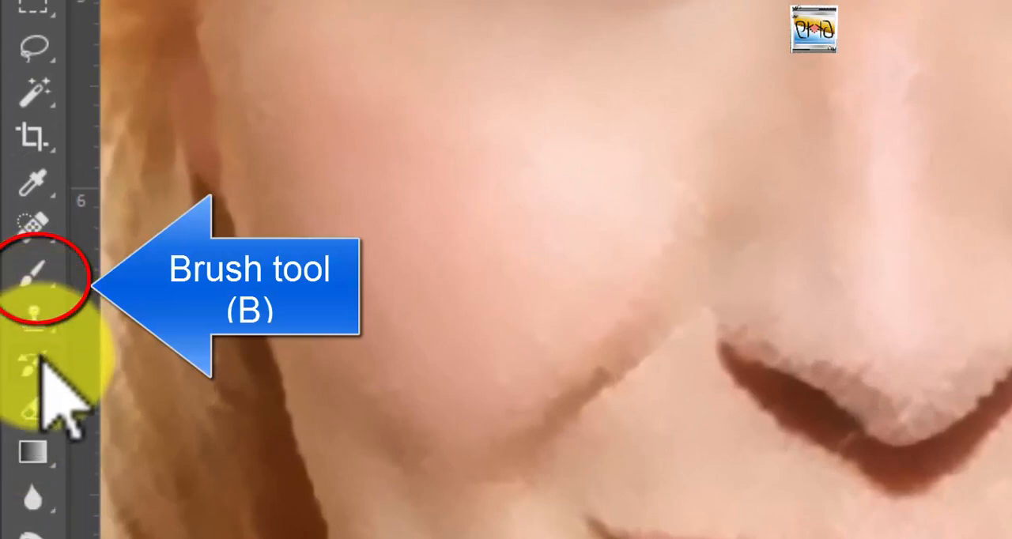
# Paint over the dark smudge outside the left mouth corner with skin tone sampled above the lip, using a size 20 brush at 50% opacity.
pyautogui.rightClick(32, 280)
pyautogui.click(117, 272)
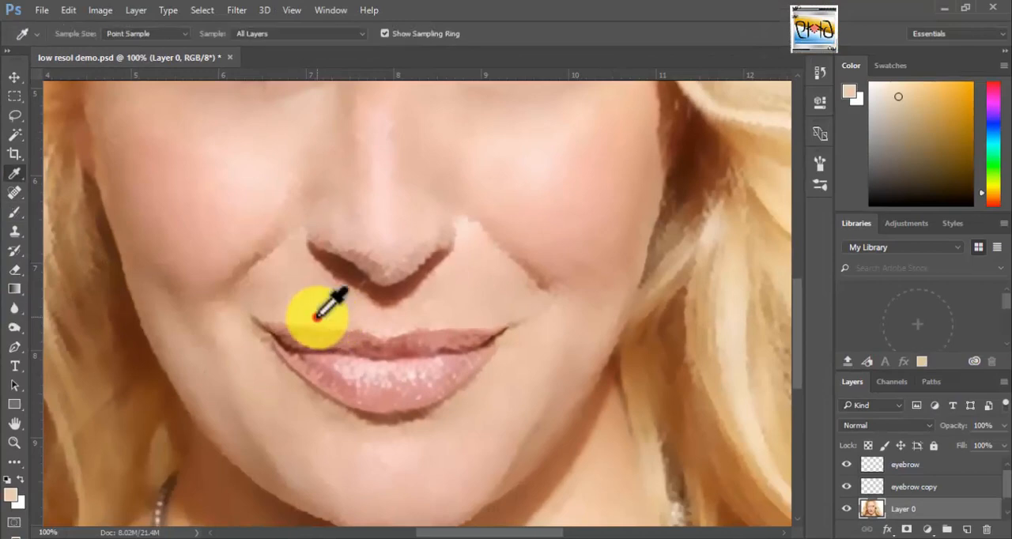
pyautogui.click(316, 315)
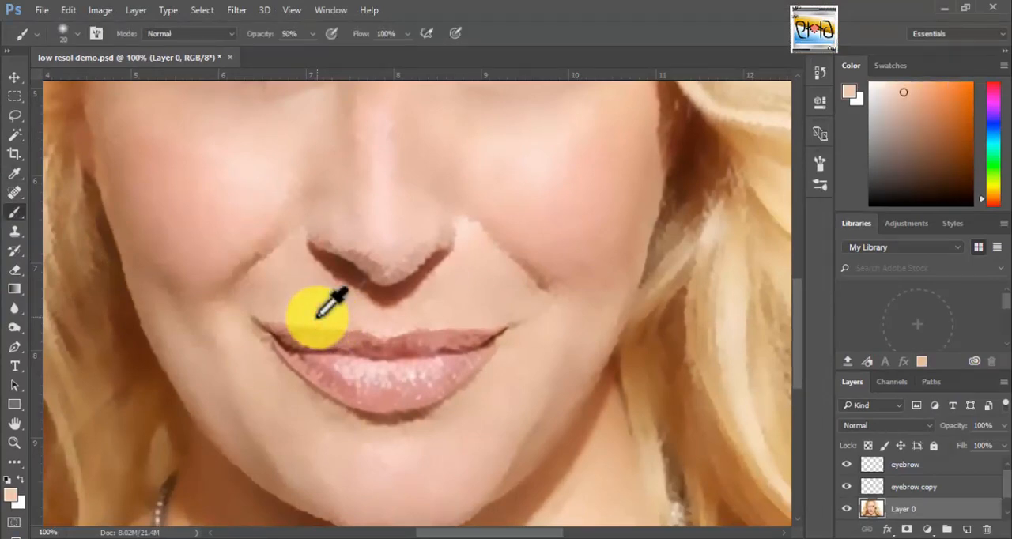
pyautogui.press('z')
pyautogui.click(316, 318)
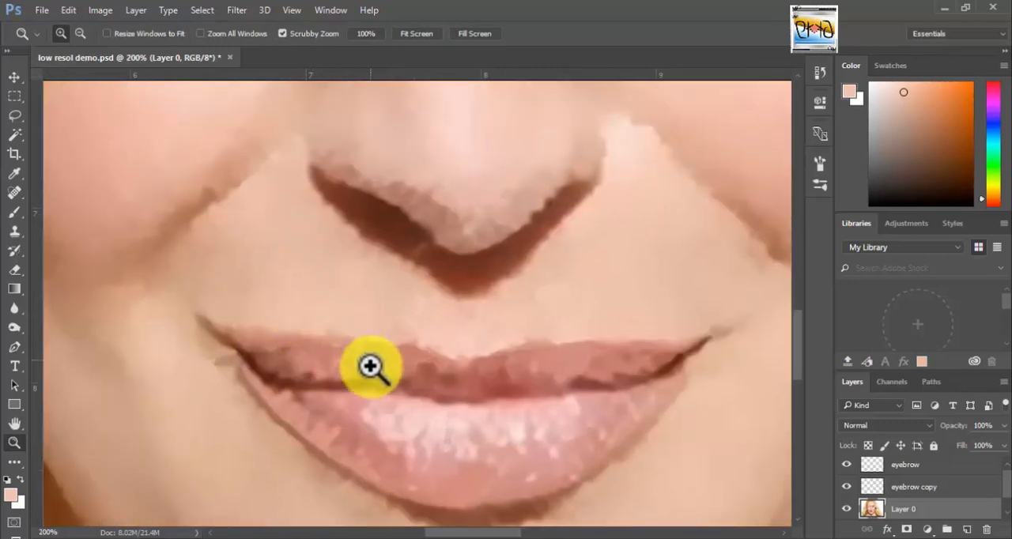
pyautogui.moveTo(371, 354); pyautogui.dragTo(337, 271)
pyautogui.press('b')
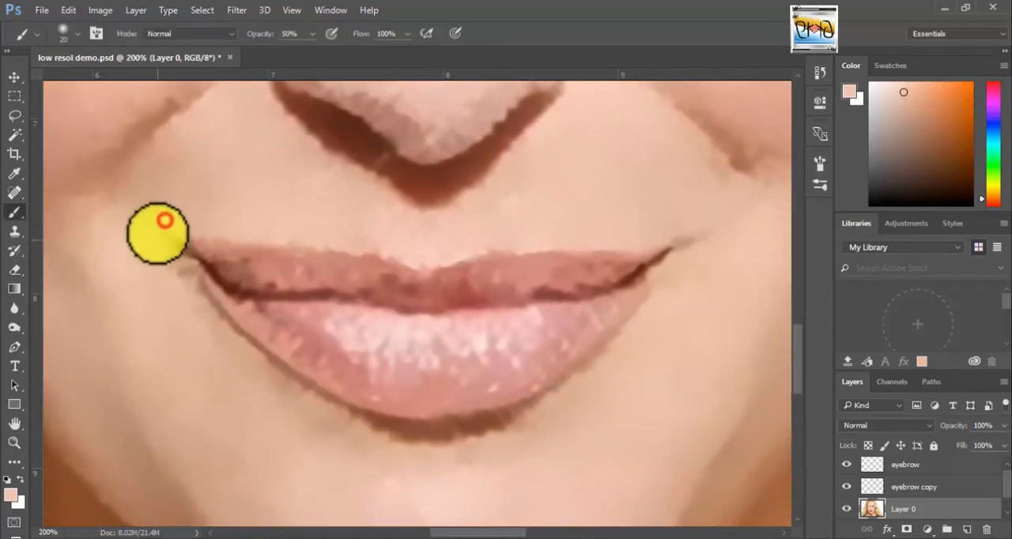
pyautogui.moveTo(164, 219); pyautogui.dragTo(171, 250)
pyautogui.moveTo(177, 263); pyautogui.dragTo(224, 347)
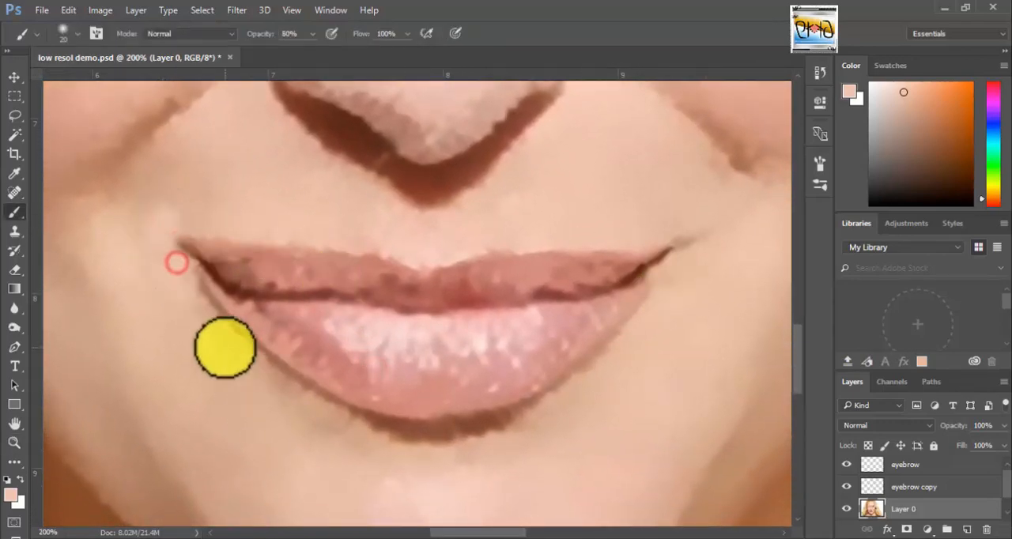
# Paint skin tone along the lower lip's outer edge to cover the dark shadow and clean its outline.
pyautogui.moveTo(182, 285)
pyautogui.mouseDown()
pyautogui.moveTo(271, 376)
pyautogui.moveTo(330, 413)
pyautogui.moveTo(195, 294)
pyautogui.moveTo(311, 396)
pyautogui.moveTo(407, 441)
pyautogui.moveTo(410, 465)
pyautogui.moveTo(450, 435)
pyautogui.mouseUp()
pyautogui.keyDown('alt'); pyautogui.click(411, 465); pyautogui.keyUp('alt')
pyautogui.moveTo(368, 429); pyautogui.dragTo(489, 430)
pyautogui.moveTo(362, 425)
pyautogui.mouseDown()
pyautogui.moveTo(493, 426)
pyautogui.moveTo(553, 399)
pyautogui.mouseUp()
pyautogui.keyDown('alt'); pyautogui.click(645, 342); pyautogui.keyUp('alt')
pyautogui.moveTo(662, 292)
pyautogui.mouseDown()
pyautogui.moveTo(562, 383)
pyautogui.moveTo(437, 426)
pyautogui.moveTo(346, 422)
pyautogui.mouseUp()
# Paint out the stray line at the right mouth corner and touch up the skin around the lip edges.
pyautogui.moveTo(690, 222)
pyautogui.mouseDown()
pyautogui.moveTo(674, 271)
pyautogui.moveTo(665, 258)
pyautogui.mouseUp()
pyautogui.moveTo(700, 235); pyautogui.dragTo(667, 260)
pyautogui.moveTo(648, 249)
pyautogui.mouseDown()
pyautogui.moveTo(664, 279)
pyautogui.moveTo(696, 264)
pyautogui.moveTo(560, 239)
pyautogui.moveTo(427, 262)
pyautogui.moveTo(172, 250)
pyautogui.moveTo(184, 234)
pyautogui.moveTo(429, 264)
pyautogui.moveTo(617, 244)
pyautogui.moveTo(207, 244)
pyautogui.moveTo(185, 258)
pyautogui.moveTo(230, 337)
pyautogui.moveTo(271, 373)
pyautogui.mouseUp()
pyautogui.moveTo(659, 303)
pyautogui.mouseDown()
pyautogui.moveTo(532, 414)
pyautogui.moveTo(316, 372)
pyautogui.mouseUp()
pyautogui.moveTo(675, 241)
pyautogui.mouseDown()
pyautogui.moveTo(682, 249)
pyautogui.moveTo(244, 404)
pyautogui.moveTo(51, 224)
pyautogui.mouseUp()
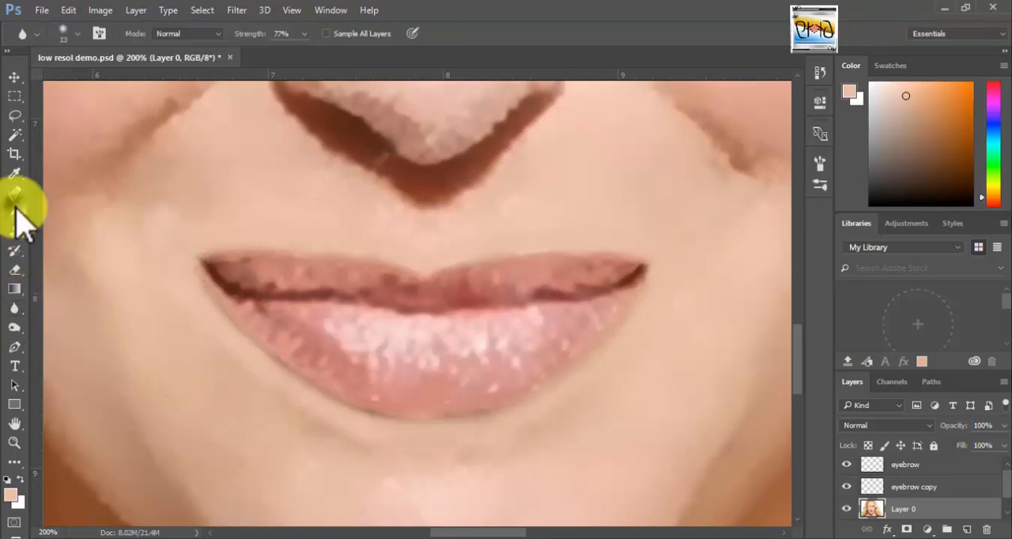
# Blend the painted skin around the lips with the Mixer Brush at size 30.
pyautogui.rightClick(15, 212)
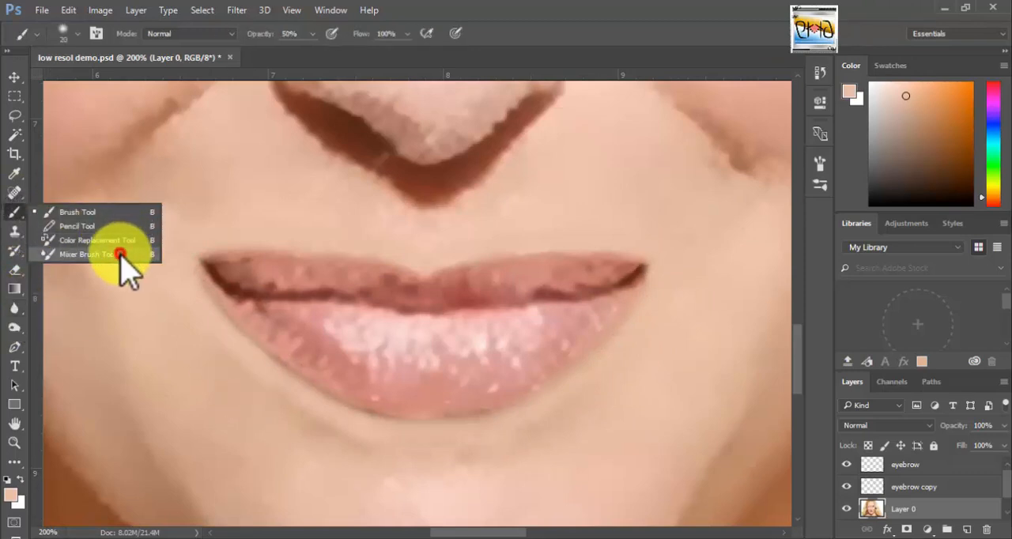
pyautogui.click(118, 254)
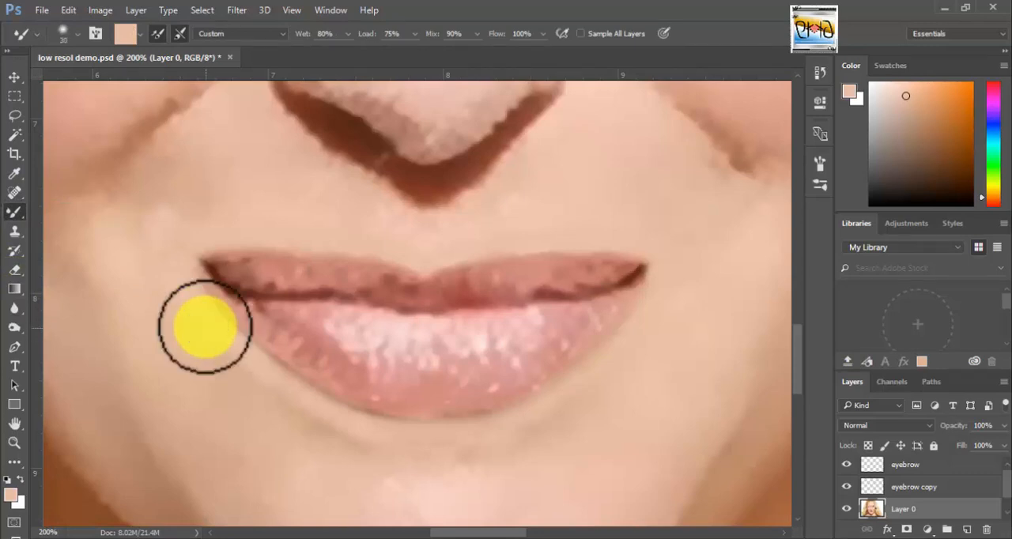
pyautogui.moveTo(189, 303)
pyautogui.mouseDown()
pyautogui.moveTo(206, 330)
pyautogui.moveTo(182, 308)
pyautogui.moveTo(212, 361)
pyautogui.moveTo(244, 387)
pyautogui.moveTo(378, 454)
pyautogui.moveTo(317, 433)
pyautogui.moveTo(403, 457)
pyautogui.moveTo(518, 454)
pyautogui.moveTo(494, 443)
pyautogui.moveTo(601, 388)
pyautogui.moveTo(570, 406)
pyautogui.moveTo(621, 344)
pyautogui.moveTo(619, 363)
pyautogui.moveTo(675, 264)
pyautogui.mouseUp()
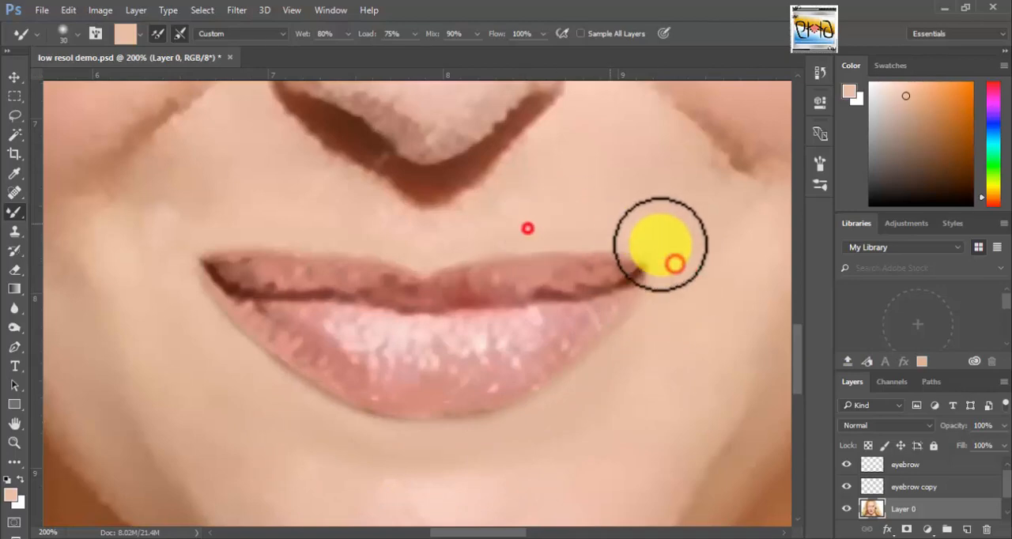
pyautogui.click(527, 228)
pyautogui.click(422, 246)
pyautogui.click(334, 224)
pyautogui.click(517, 209)
pyautogui.hotkey('ctrl', '0')
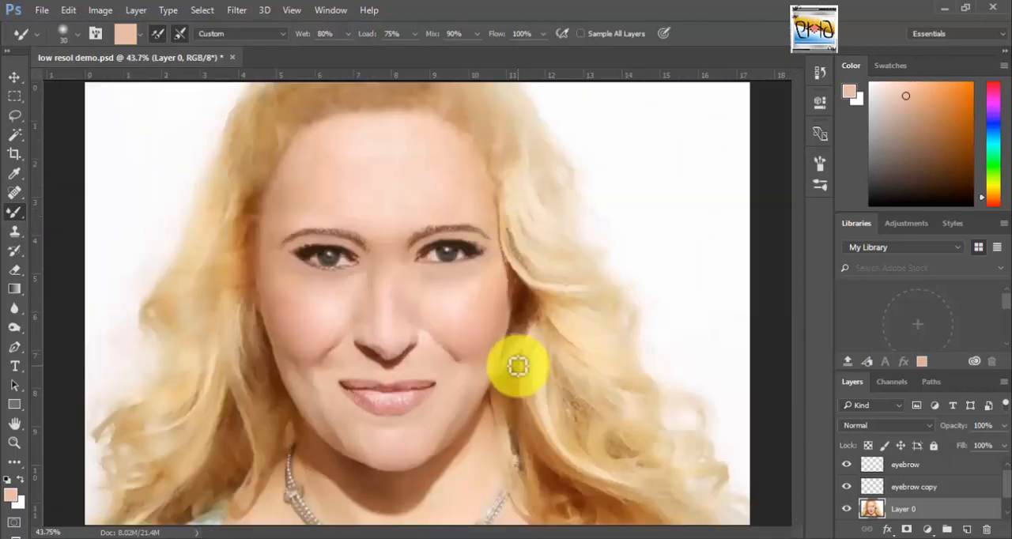
# Smooth the skin on the lower cheek and chin below the lips with the Mixer Brush at size 80.
pyautogui.press('z')
pyautogui.click(430, 381)
pyautogui.click(429, 381)
pyautogui.click(430, 381)
pyautogui.click(428, 380)
pyautogui.moveTo(387, 372); pyautogui.dragTo(613, 160)
pyautogui.click(14, 213)
pyautogui.click(81, 253)
pyautogui.click(136, 151)
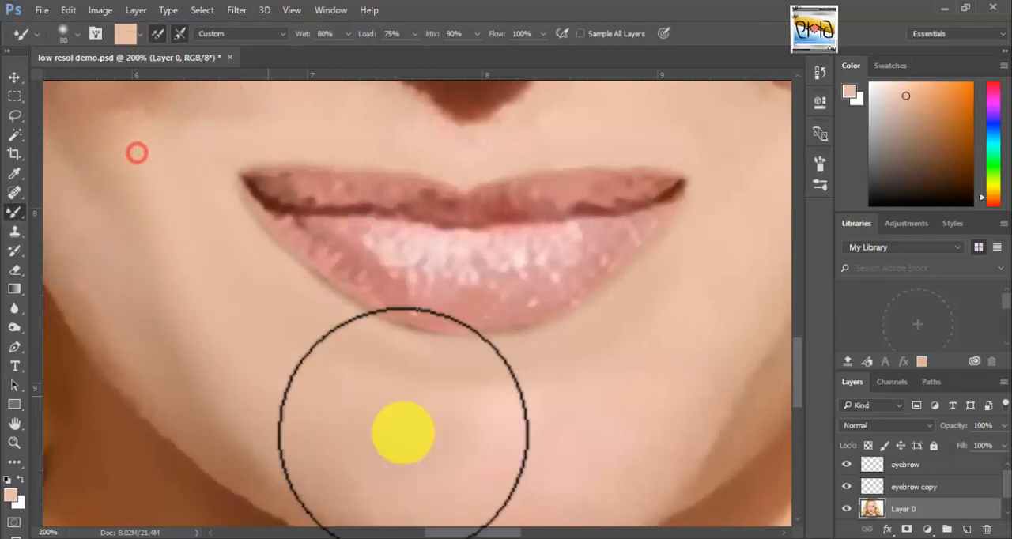
pyautogui.moveTo(646, 375); pyautogui.dragTo(616, 490)
# Blend the skin between the nose and upper lip and beside both mouth corners with the Mixer Brush.
pyautogui.click(189, 229)
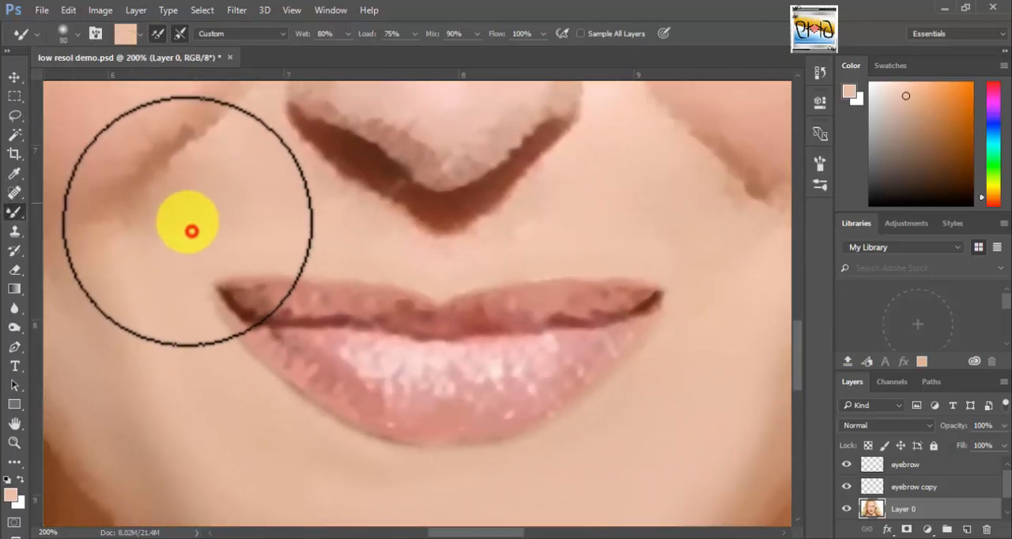
pyautogui.click(682, 234)
pyautogui.click(557, 226)
pyautogui.click(262, 181)
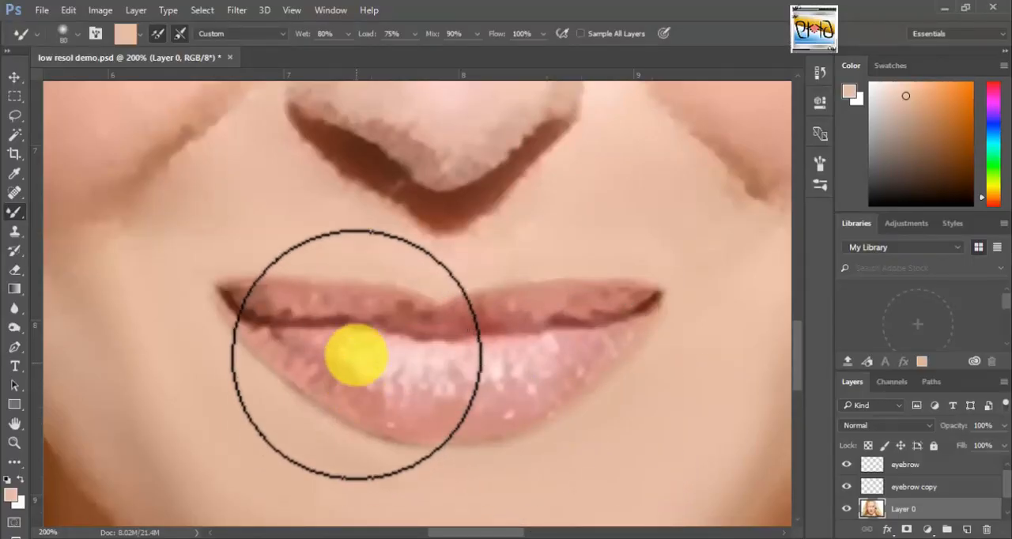
pyautogui.click(15, 77)
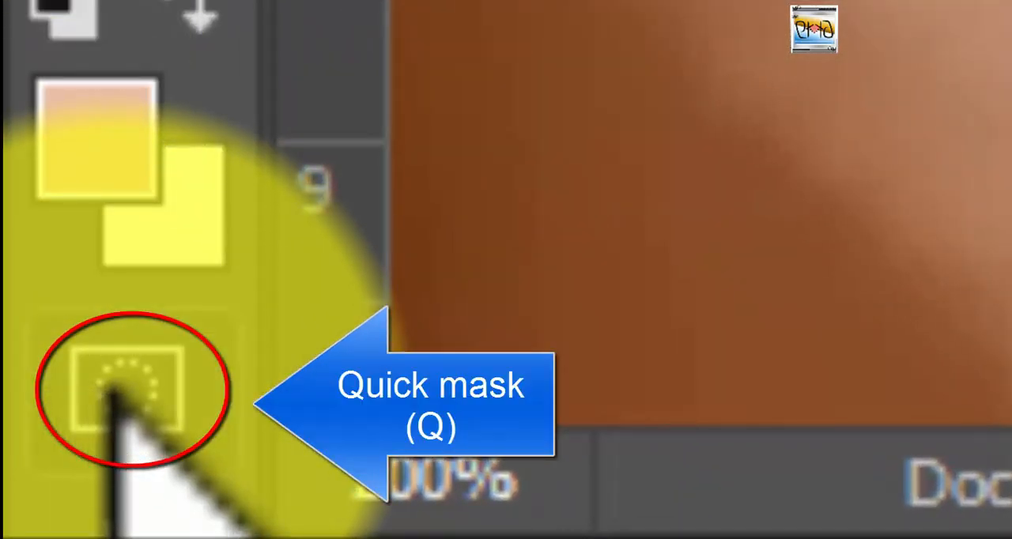
# Paint a quick mask over both lips with a size 20 brush at 100% opacity and convert it into a selection of only the lips.
pyautogui.click(110, 391)
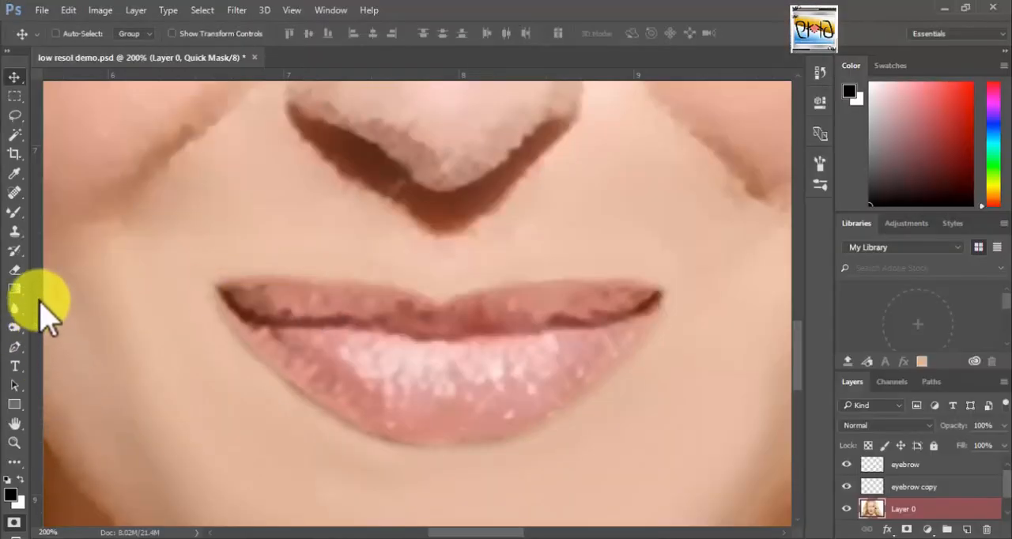
pyautogui.click(14, 211)
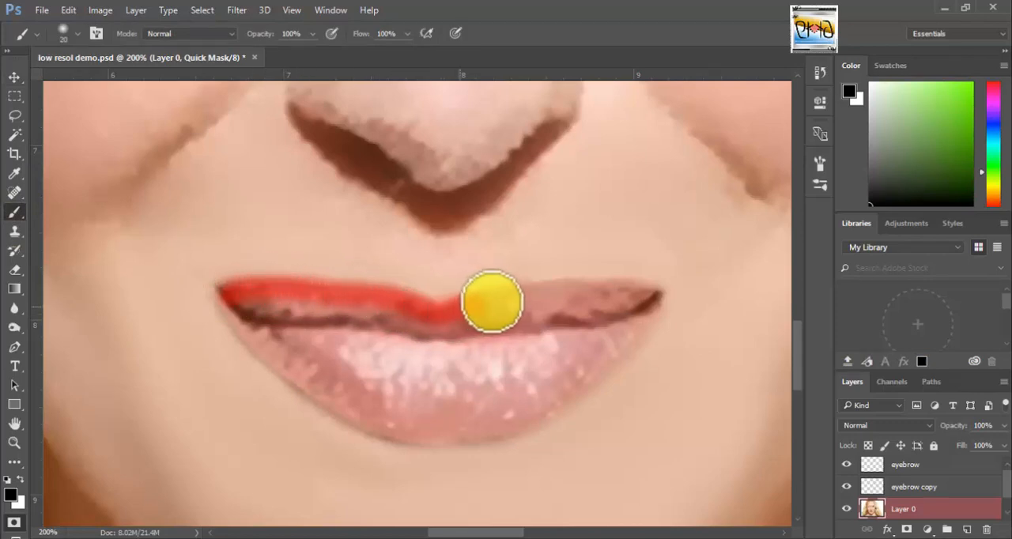
pyautogui.moveTo(492, 302)
pyautogui.mouseDown()
pyautogui.moveTo(648, 293)
pyautogui.moveTo(551, 403)
pyautogui.moveTo(403, 429)
pyautogui.moveTo(303, 380)
pyautogui.moveTo(244, 324)
pyautogui.moveTo(524, 324)
pyautogui.moveTo(260, 324)
pyautogui.moveTo(283, 337)
pyautogui.mouseUp()
pyautogui.moveTo(284, 338)
pyautogui.mouseDown()
pyautogui.moveTo(589, 337)
pyautogui.moveTo(422, 366)
pyautogui.moveTo(384, 406)
pyautogui.moveTo(339, 363)
pyautogui.moveTo(293, 351)
pyautogui.moveTo(390, 403)
pyautogui.moveTo(580, 354)
pyautogui.mouseUp()
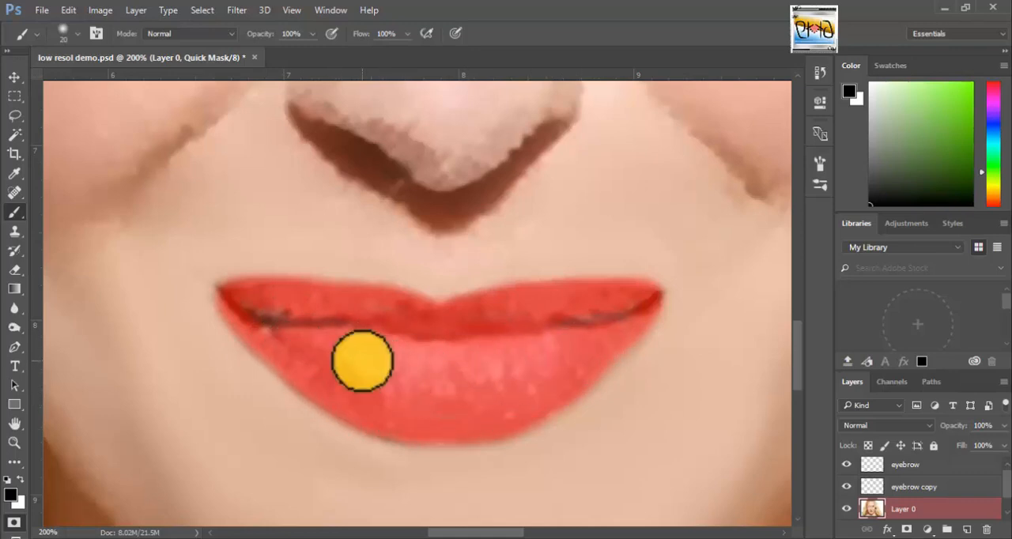
pyautogui.moveTo(362, 361)
pyautogui.mouseDown()
pyautogui.moveTo(451, 328)
pyautogui.moveTo(534, 330)
pyautogui.mouseUp()
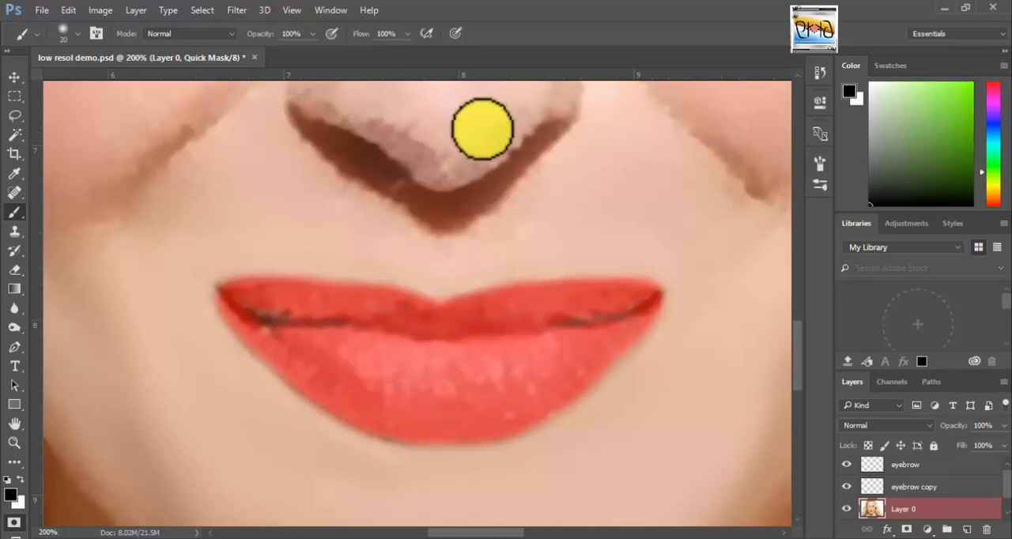
pyautogui.hotkey('ctrl', '0')
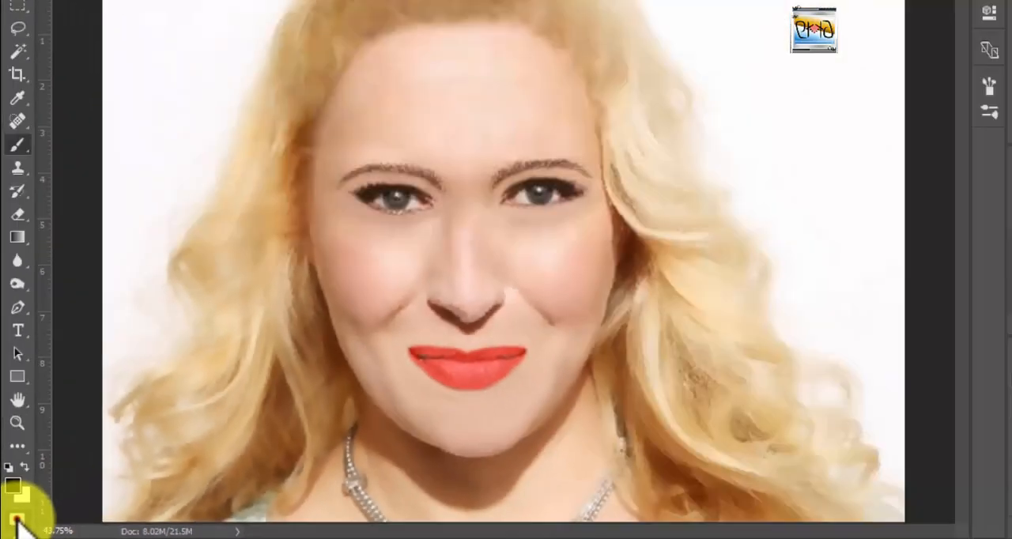
pyautogui.click(100, 419)
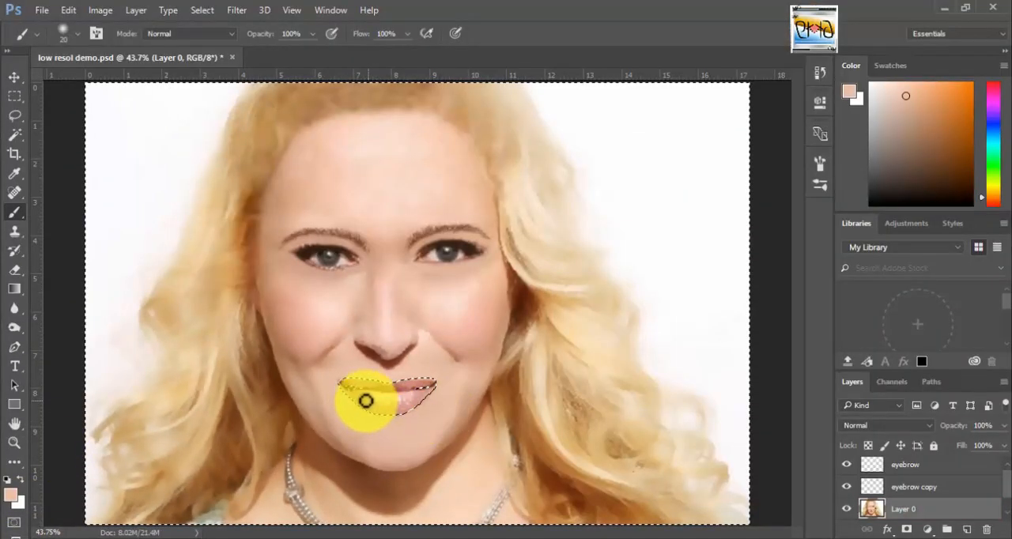
pyautogui.hotkey('ctrl', 'shift', 'i')
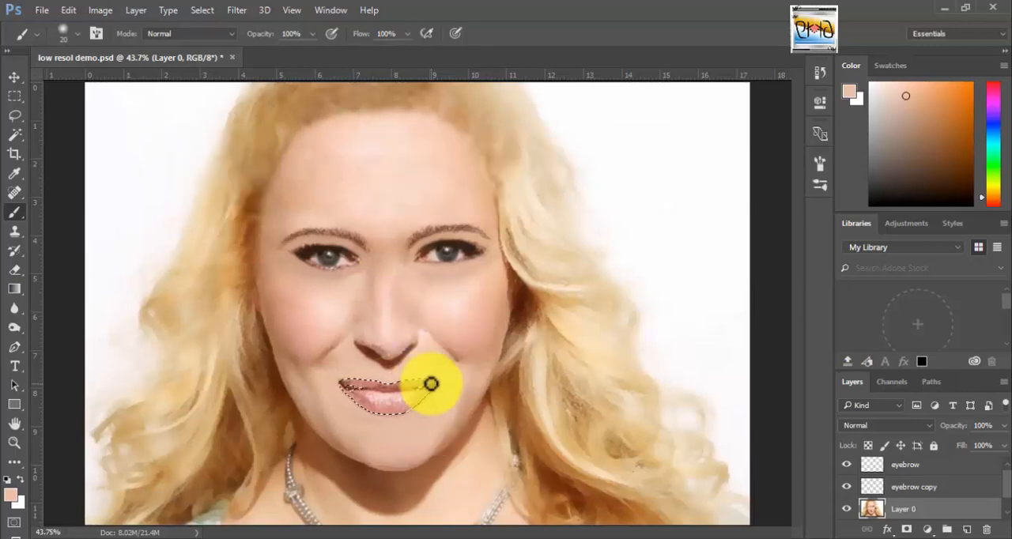
# Save the lip selection as a new channel named lipsq.
pyautogui.click(207, 11)
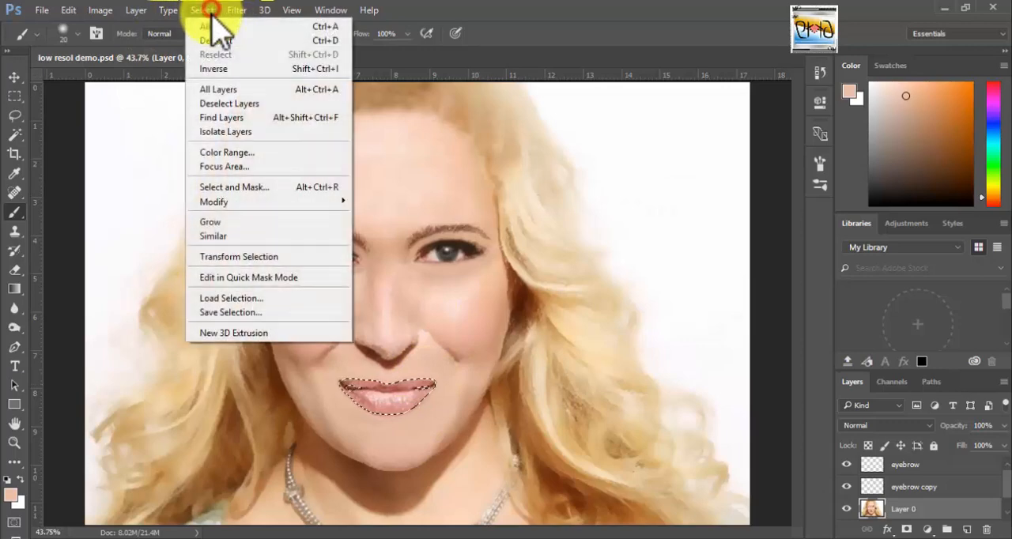
pyautogui.click(289, 313)
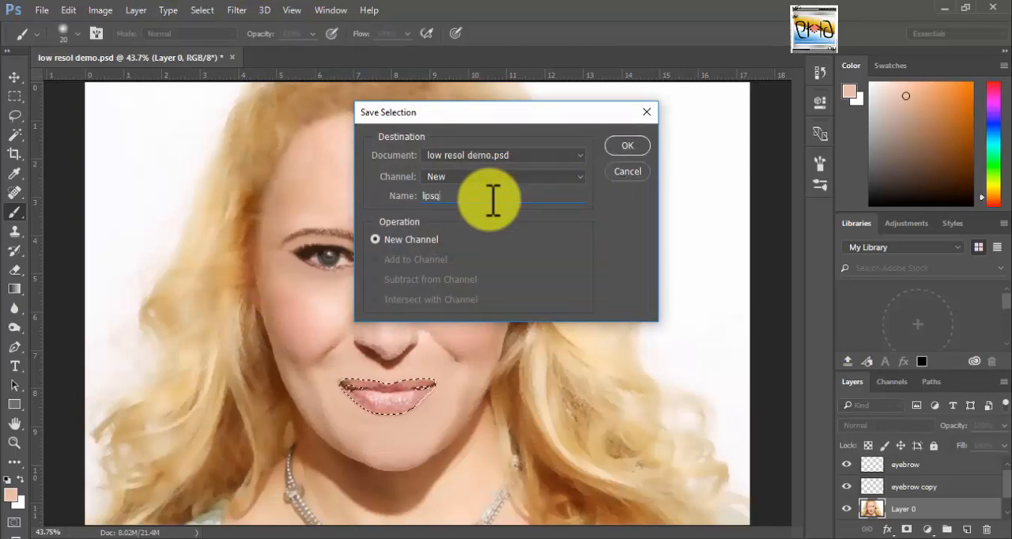
pyautogui.click(620, 142)
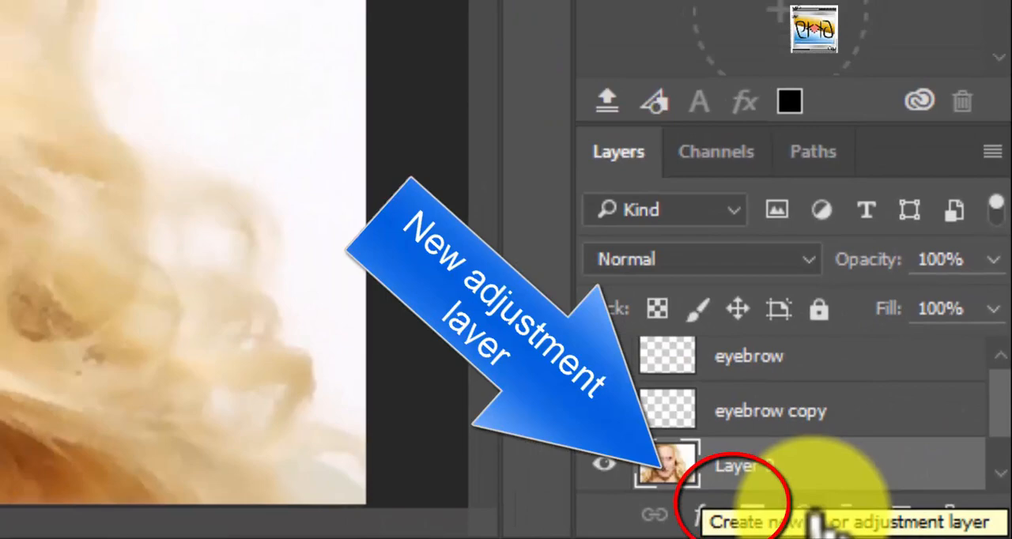
# Add a Solid Color fill layer over the selected lips with the red #d8070c.
pyautogui.click(743, 506)
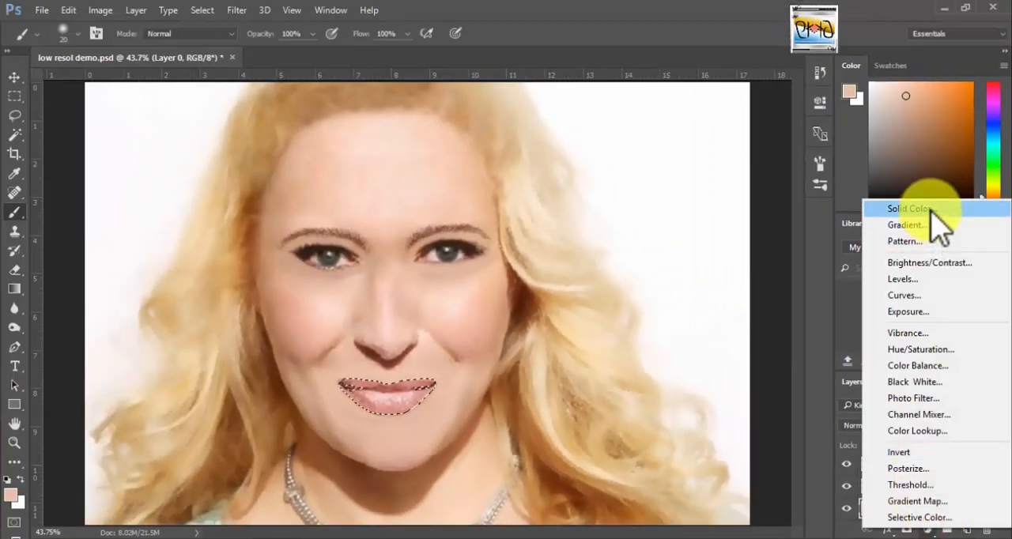
pyautogui.click(932, 209)
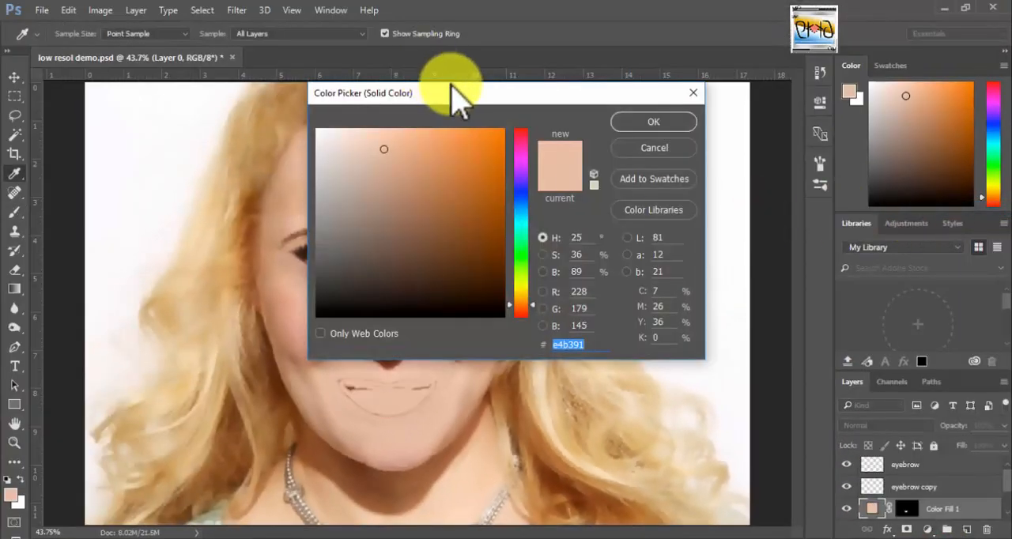
pyautogui.moveTo(451, 84); pyautogui.dragTo(702, 73)
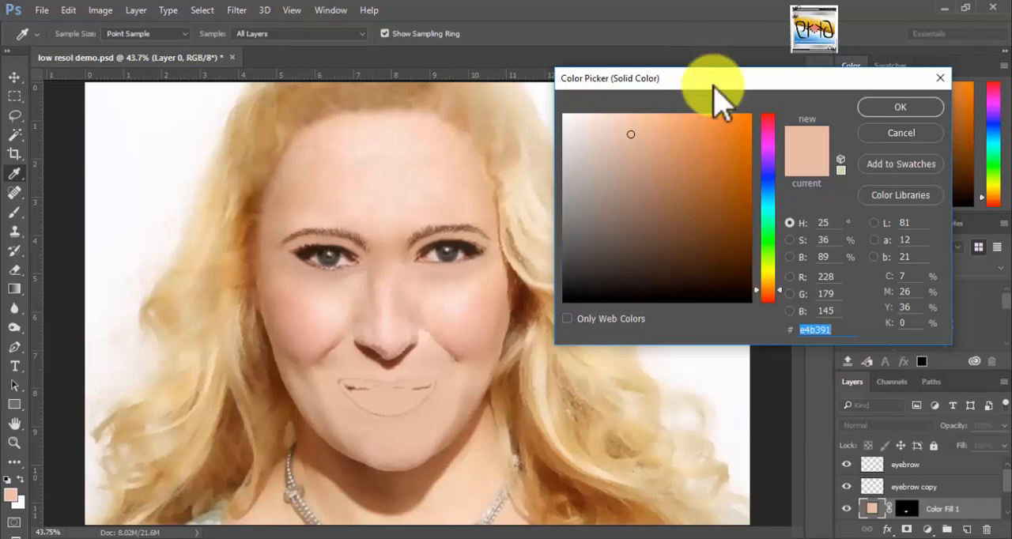
pyautogui.click(773, 124)
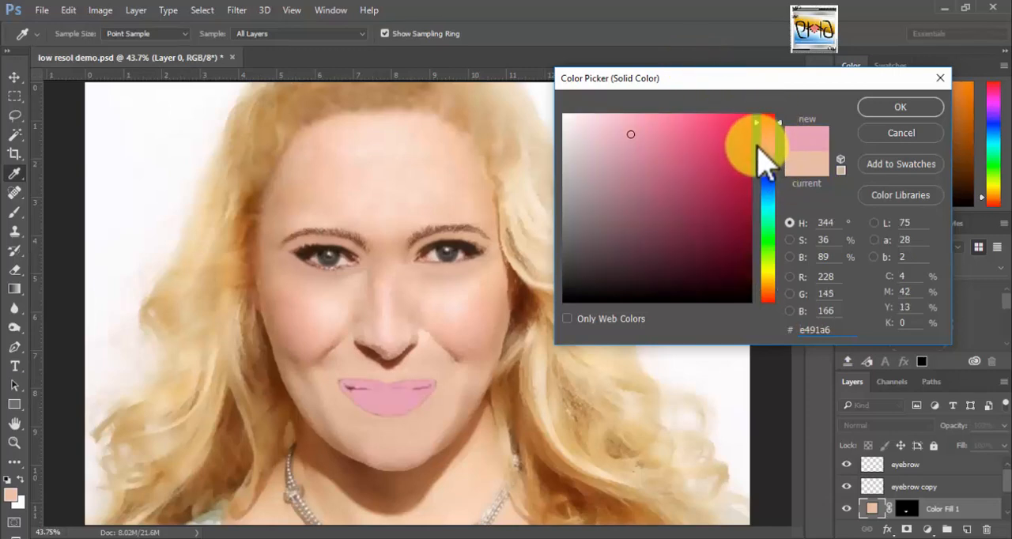
pyautogui.click(740, 124)
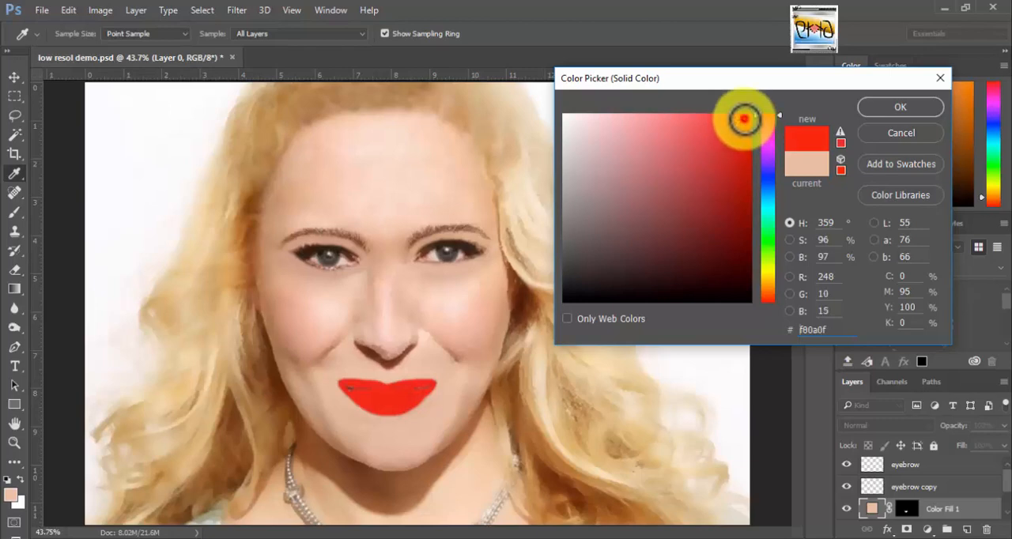
pyautogui.click(901, 107)
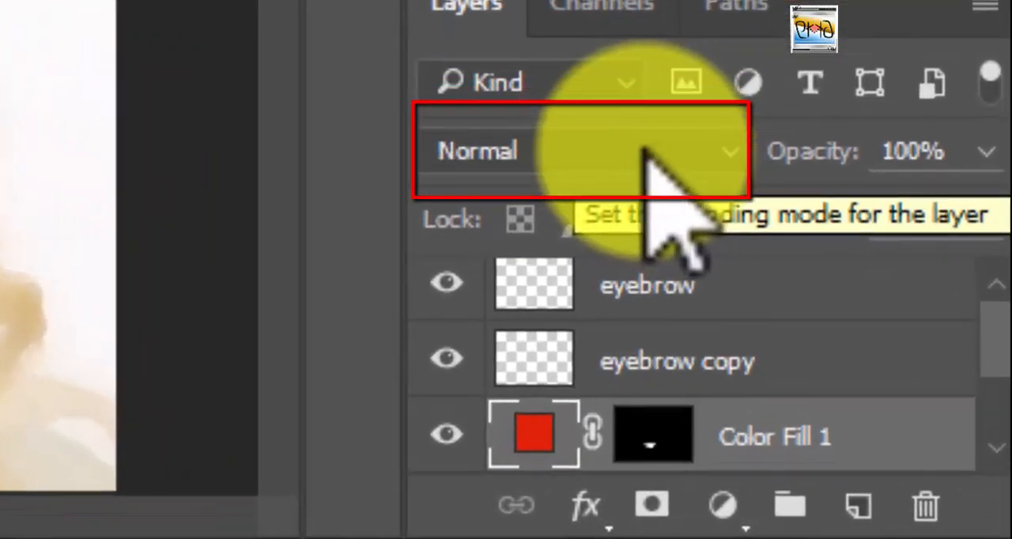
# Set the red lip fill layer to the Soft Light blend mode at 100% opacity.
pyautogui.click(652, 158)
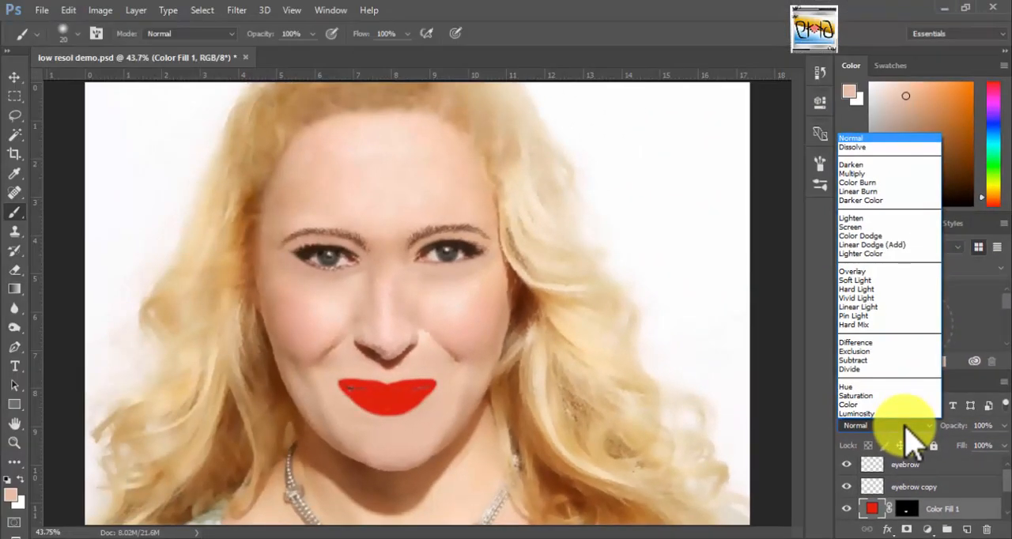
pyautogui.click(879, 280)
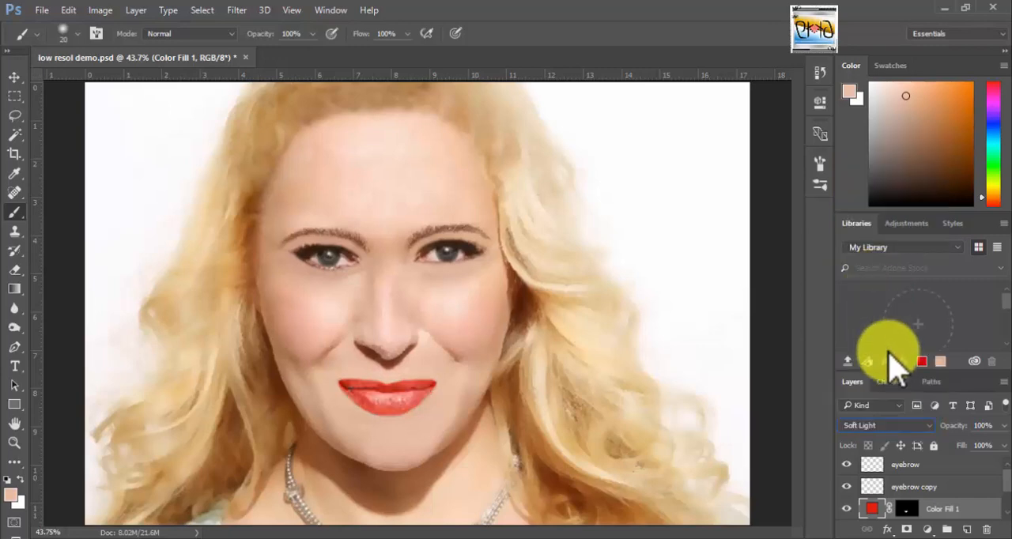
pyautogui.click(14, 77)
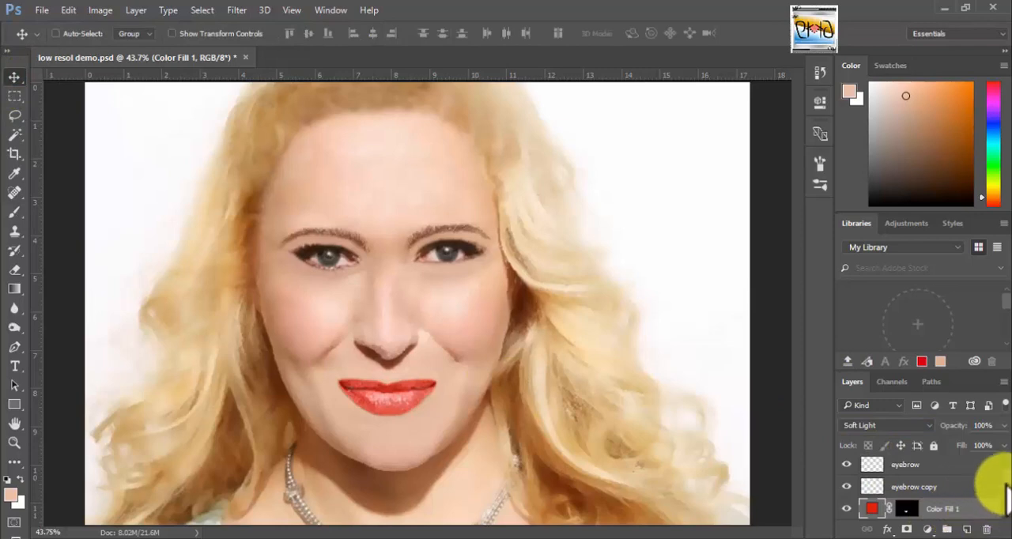
pyautogui.moveTo(1006, 484); pyautogui.dragTo(1006, 496)
pyautogui.click(1003, 426)
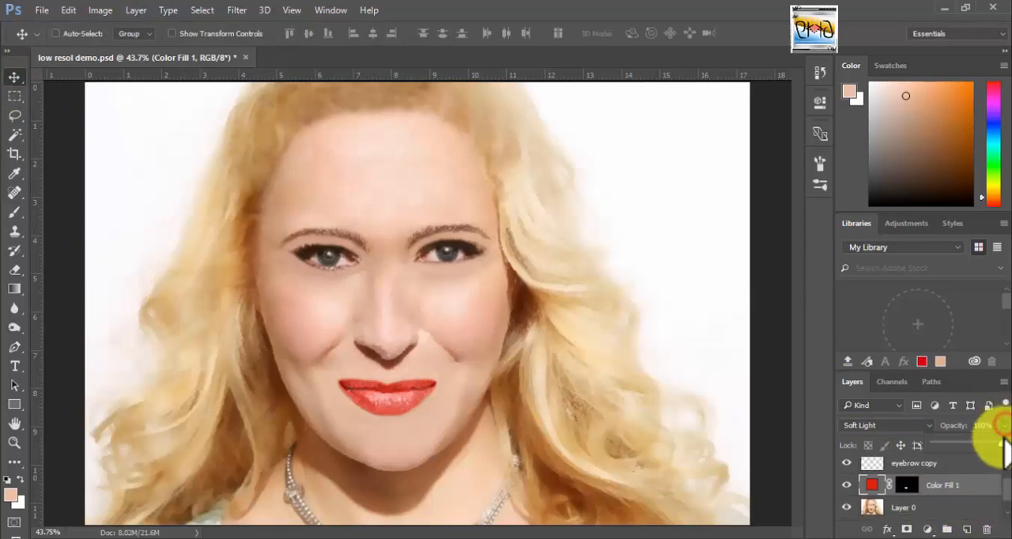
pyautogui.moveTo(1003, 444)
pyautogui.mouseDown()
pyautogui.moveTo(983, 442)
pyautogui.moveTo(1006, 445)
pyautogui.mouseUp()
pyautogui.click(1003, 426)
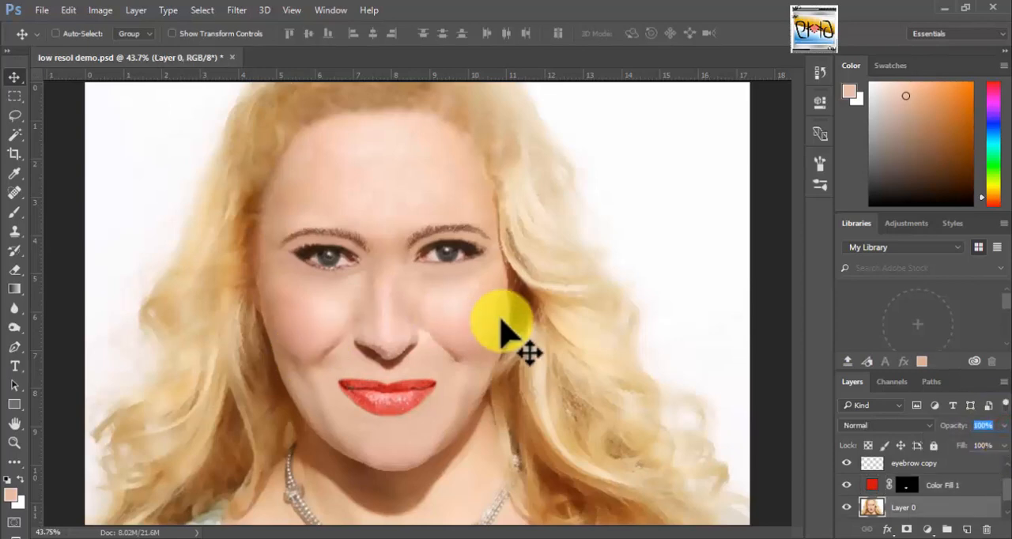
# Examine the nose, cheek and lip areas up close for uneven skin texture and jagged edges.
pyautogui.press('z')
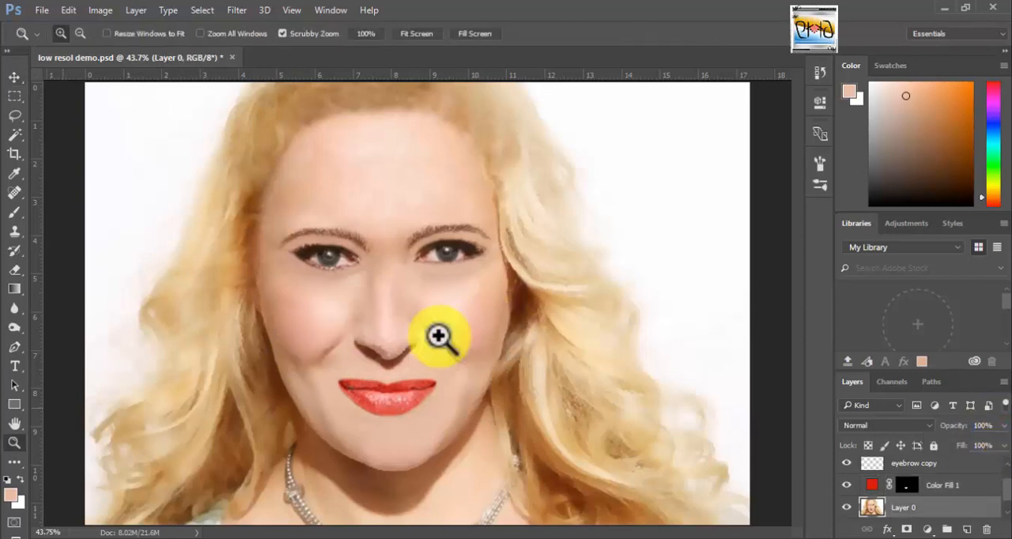
pyautogui.click(439, 338)
pyautogui.click(427, 340)
pyautogui.click(436, 343)
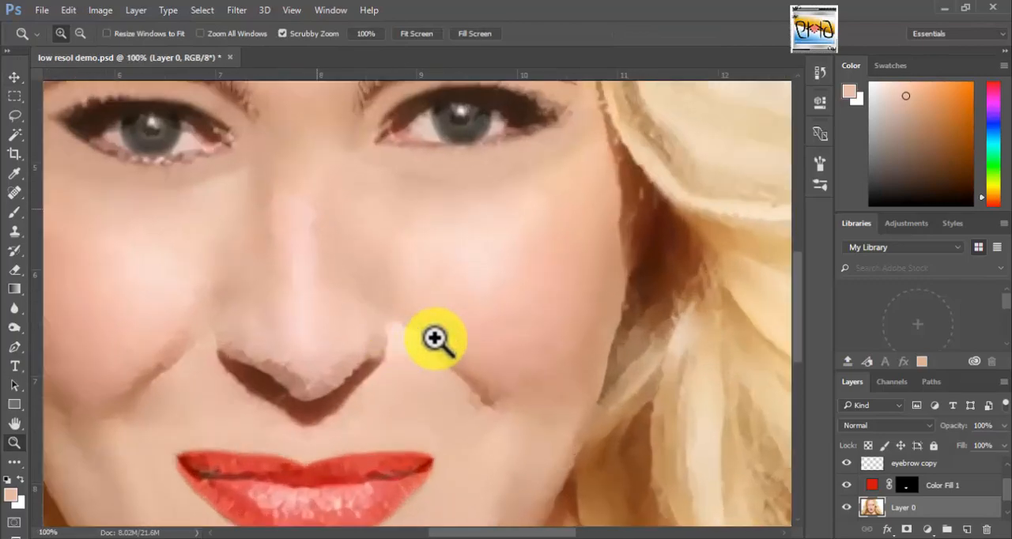
pyautogui.click(431, 338)
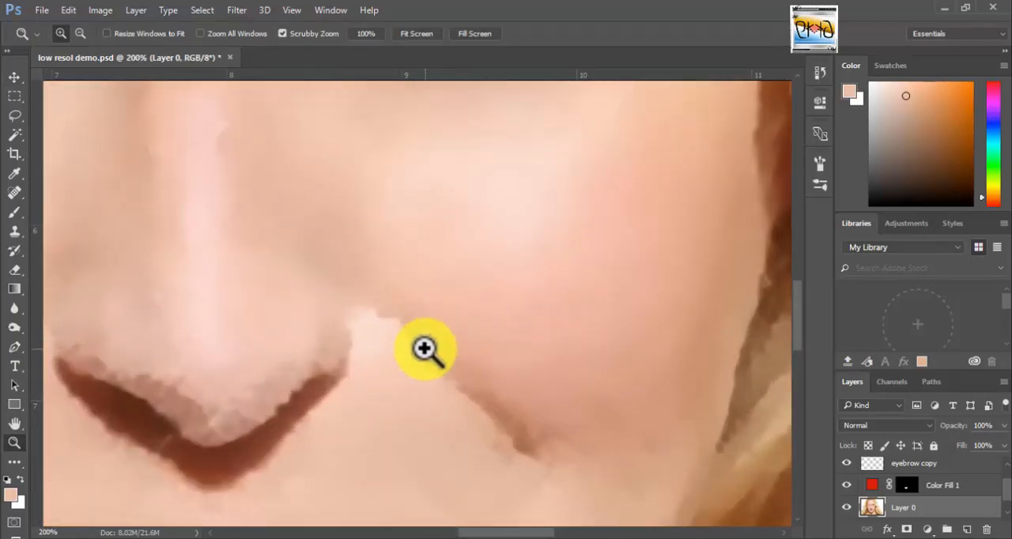
pyautogui.hotkey('ctrl', '-')
pyautogui.hotkey('ctrl', '-')
pyautogui.moveTo(425, 349); pyautogui.dragTo(466, 393)
pyautogui.hotkey('ctrl', '0')
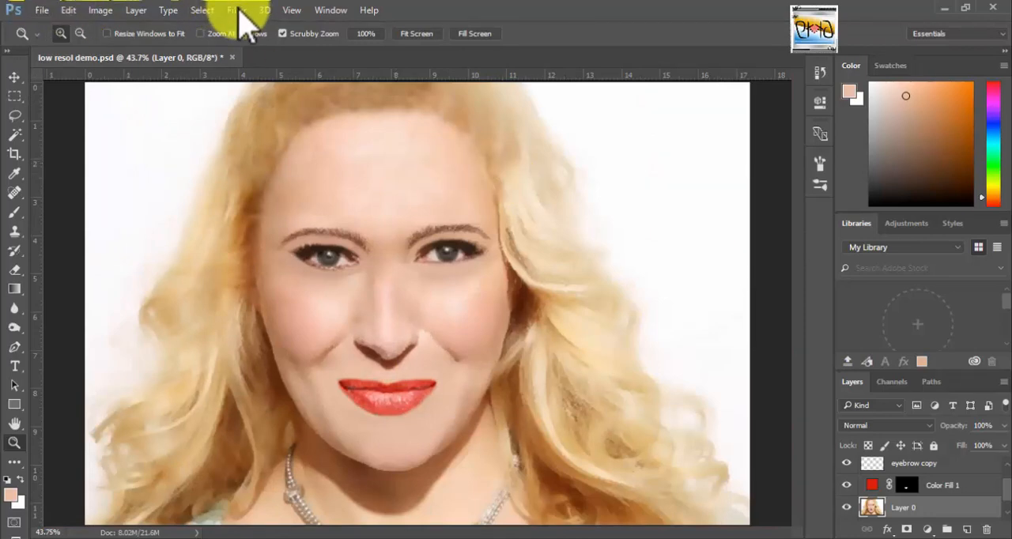
# Add noise to Layer 0 with an amount of 4.87% and Uniform distribution.
pyautogui.click(238, 11)
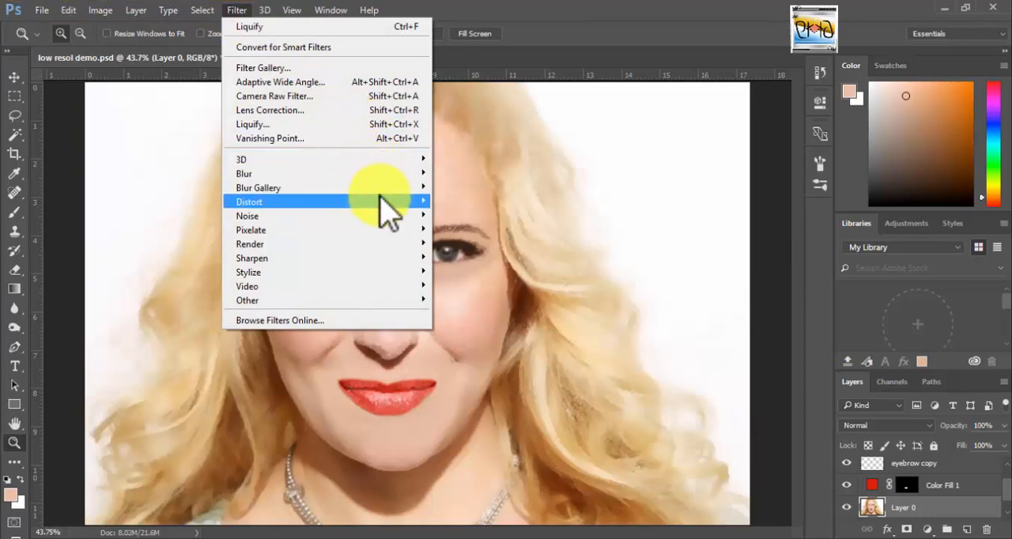
pyautogui.moveTo(316, 221)
pyautogui.click(200, 215)
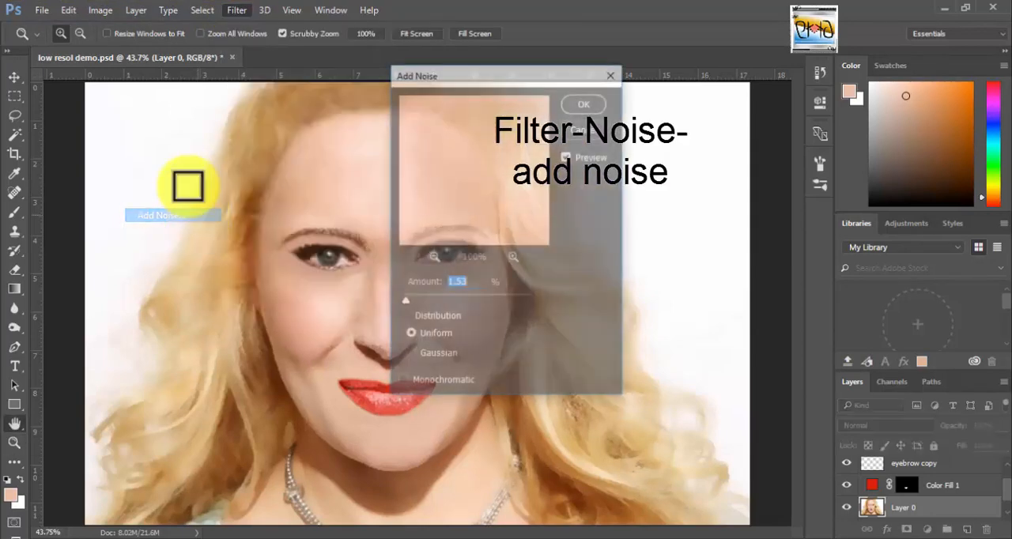
pyautogui.moveTo(508, 84); pyautogui.dragTo(667, 88)
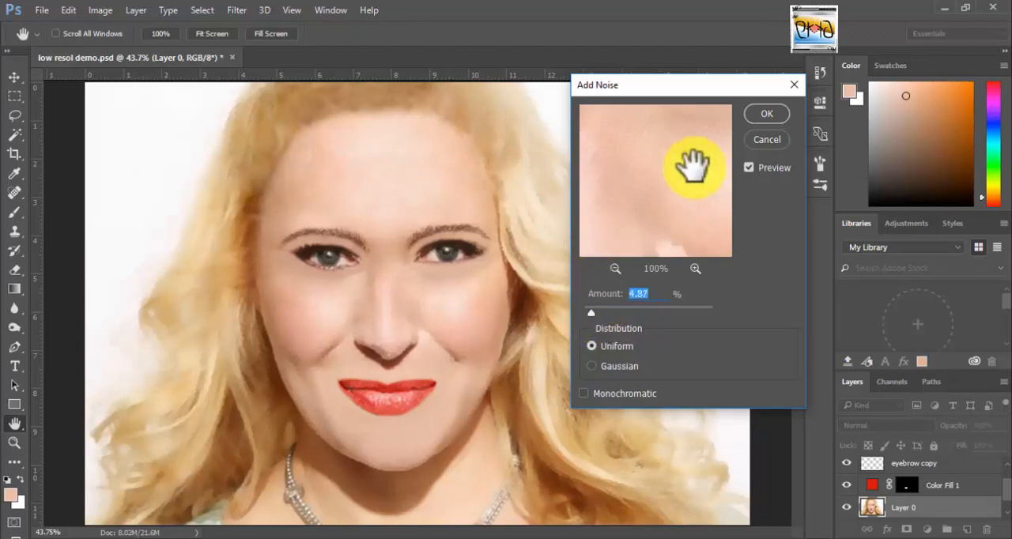
pyautogui.click(760, 117)
pyautogui.press('z')
# Add a Levels adjustment layer directly above Layer 0 with shadow input 5, midtones about 0.84 and highlights 255.
pyautogui.moveTo(1007, 490); pyautogui.dragTo(1008, 494)
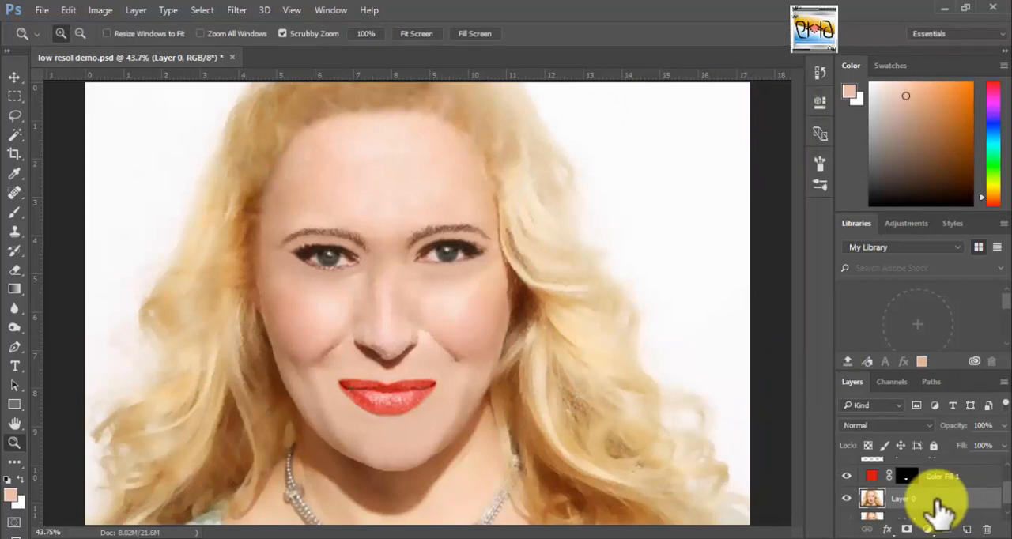
pyautogui.click(928, 529)
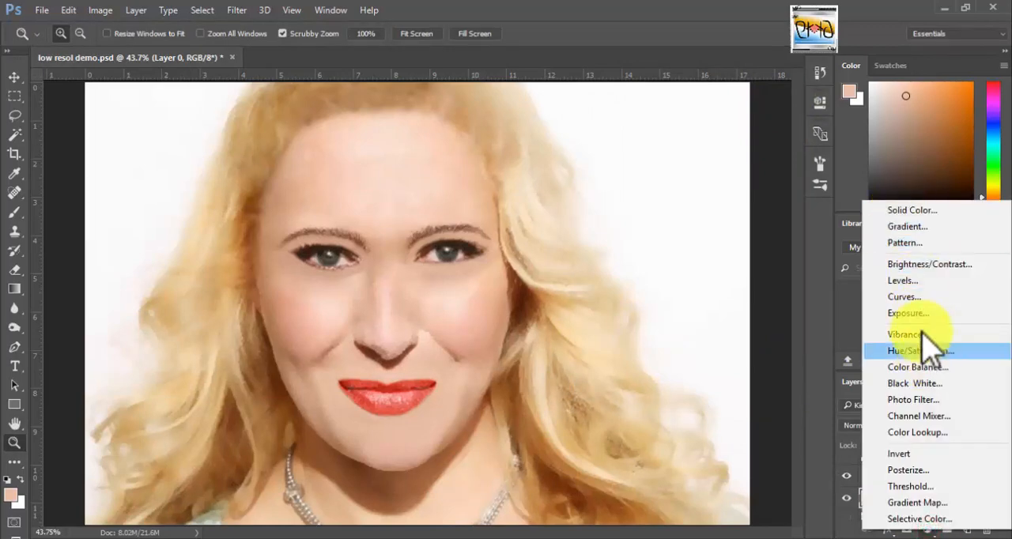
pyautogui.click(903, 281)
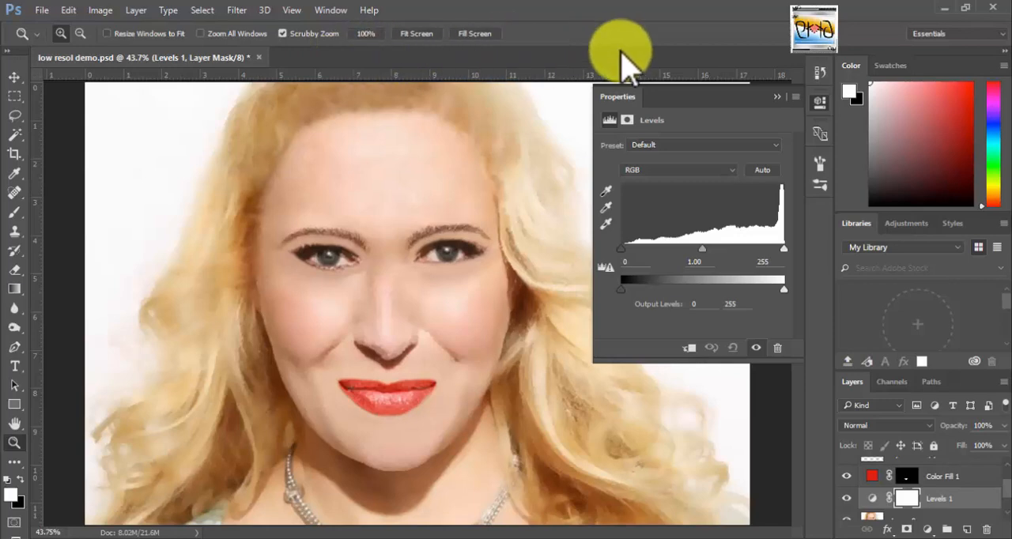
pyautogui.moveTo(702, 249); pyautogui.dragTo(712, 248)
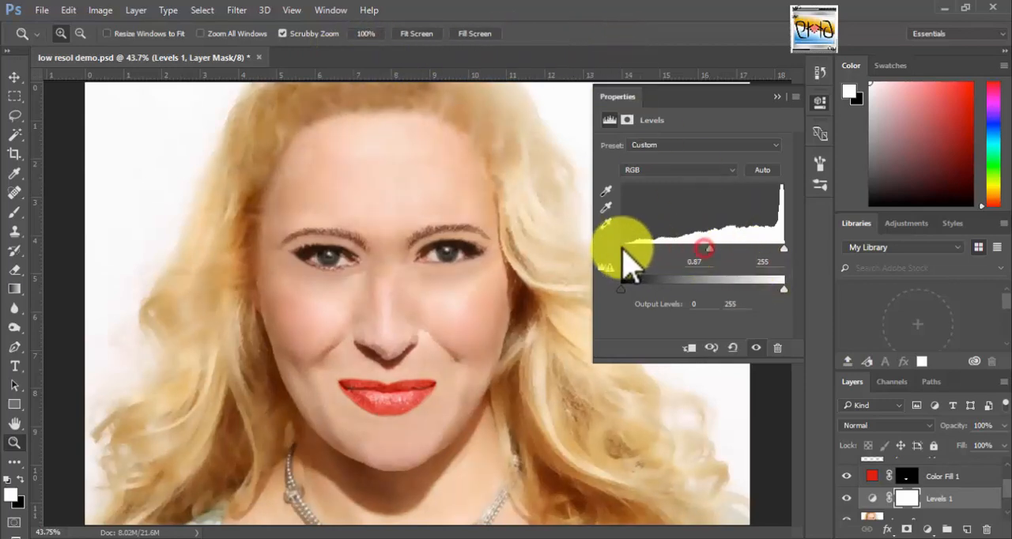
pyautogui.moveTo(622, 248); pyautogui.dragTo(625, 249)
pyautogui.moveTo(711, 248); pyautogui.dragTo(713, 248)
pyautogui.moveTo(624, 248); pyautogui.dragTo(623, 248)
pyautogui.click(783, 249)
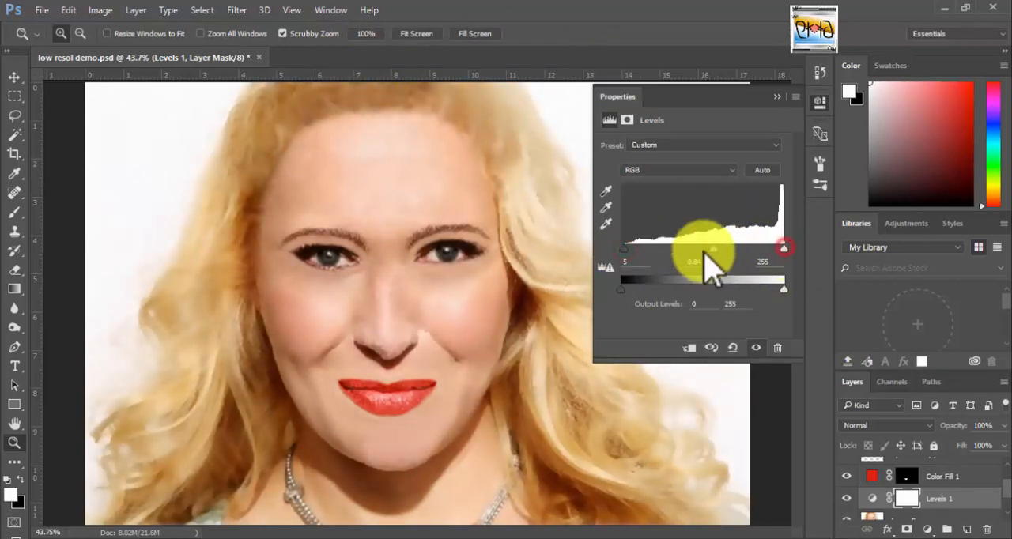
pyautogui.moveTo(711, 249); pyautogui.dragTo(714, 249)
pyautogui.click(777, 97)
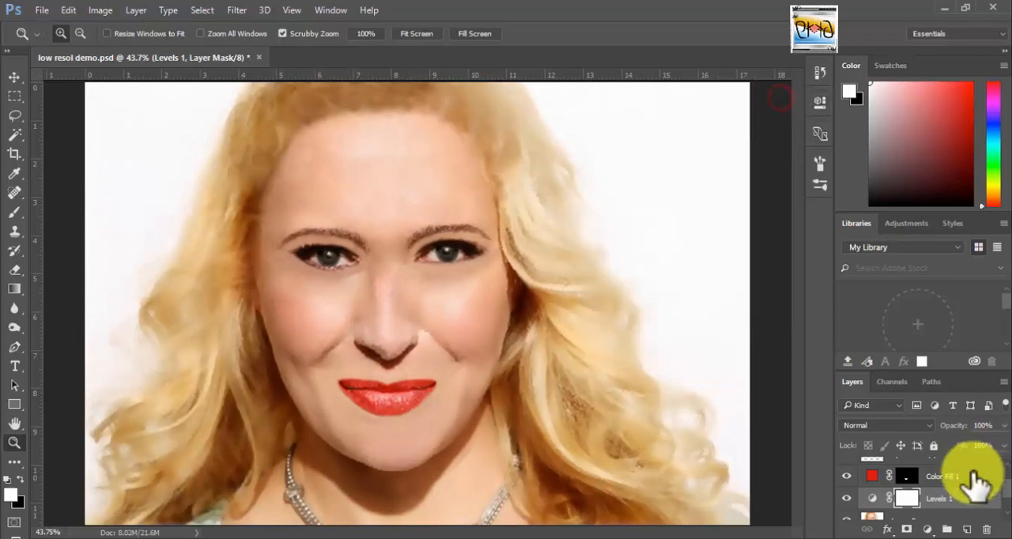
# Add a Curves adjustment layer directly above Layer 0 and pull the middle of the RGB curve slightly down.
pyautogui.click(870, 519)
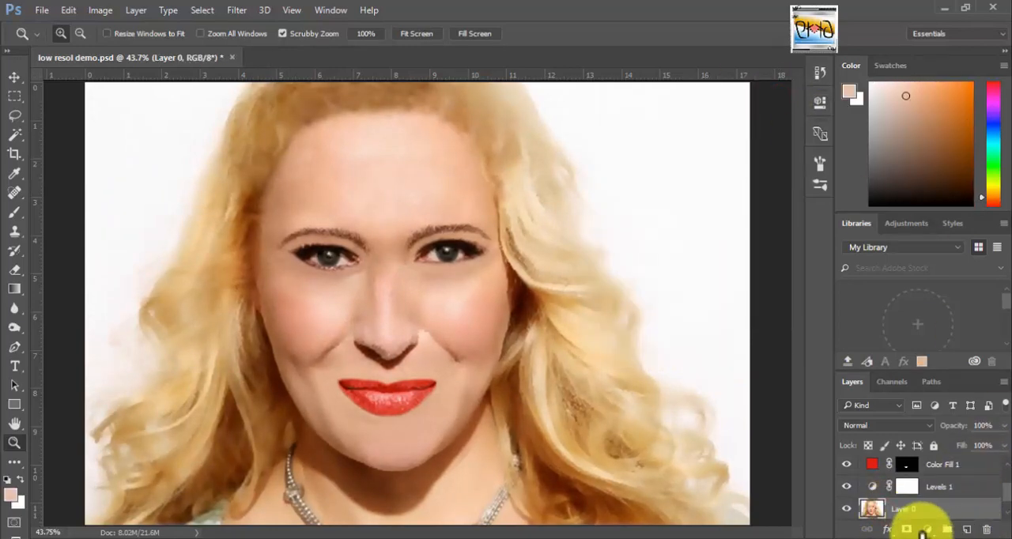
pyautogui.click(926, 529)
pyautogui.click(923, 298)
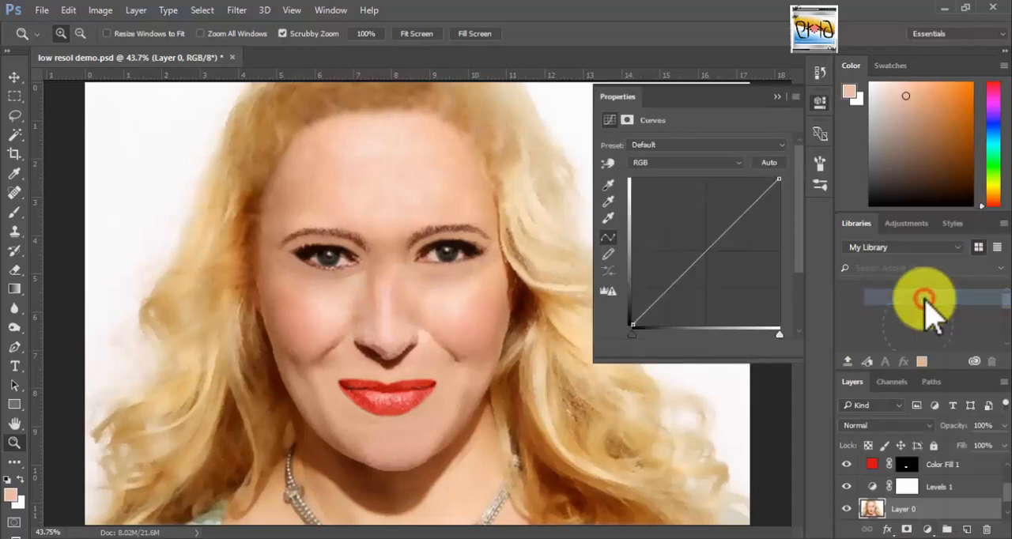
pyautogui.click(765, 162)
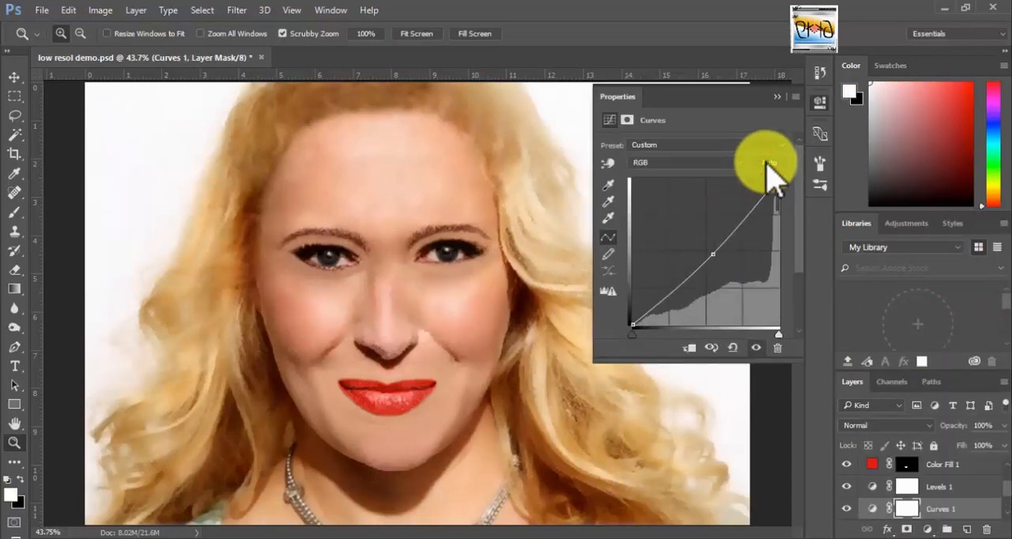
pyautogui.click(712, 254)
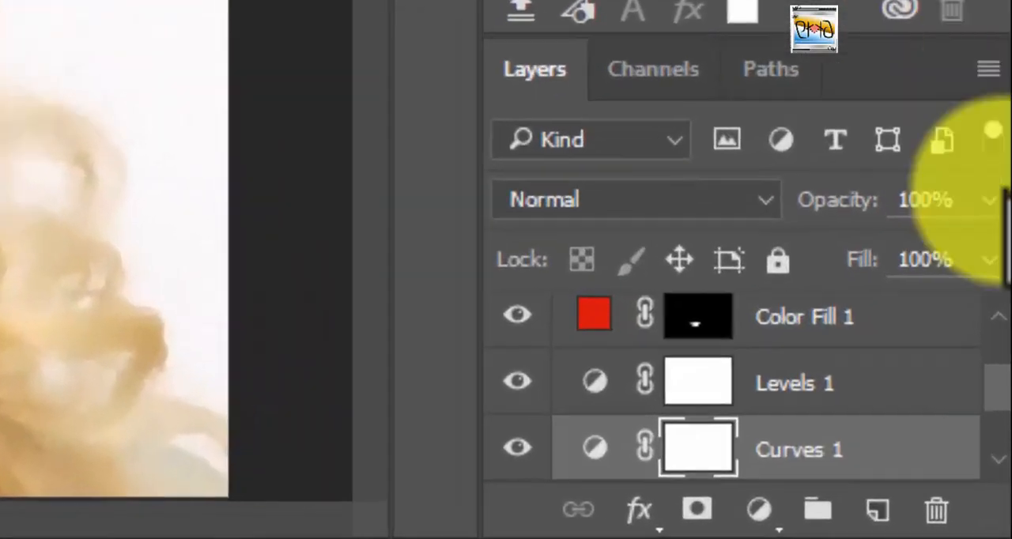
# Merge the eyebrow layer directly above Layer 0 down into Layer 0.
pyautogui.scroll(-2, 948, 487)
pyautogui.click(948, 488)
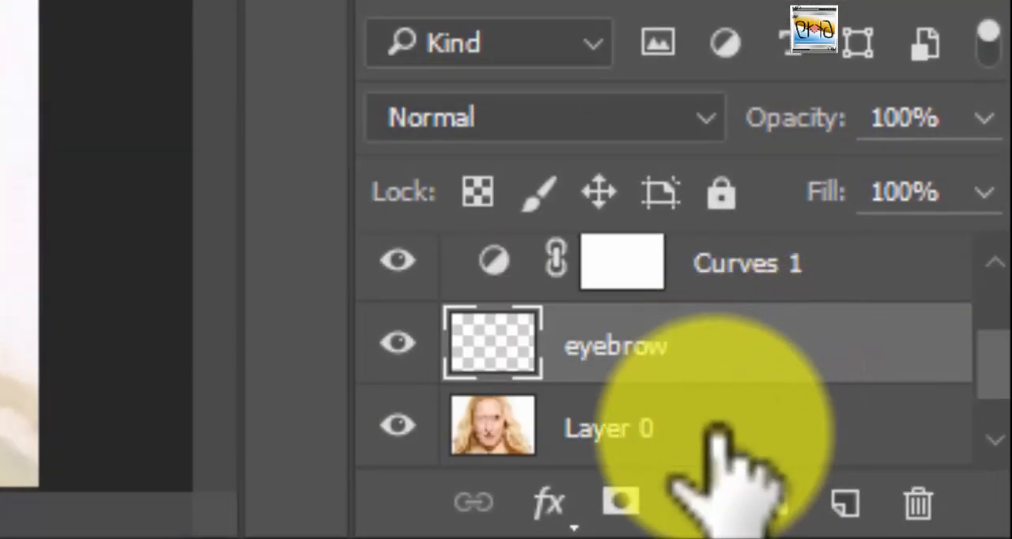
pyautogui.hotkey('ctrl', 'e')
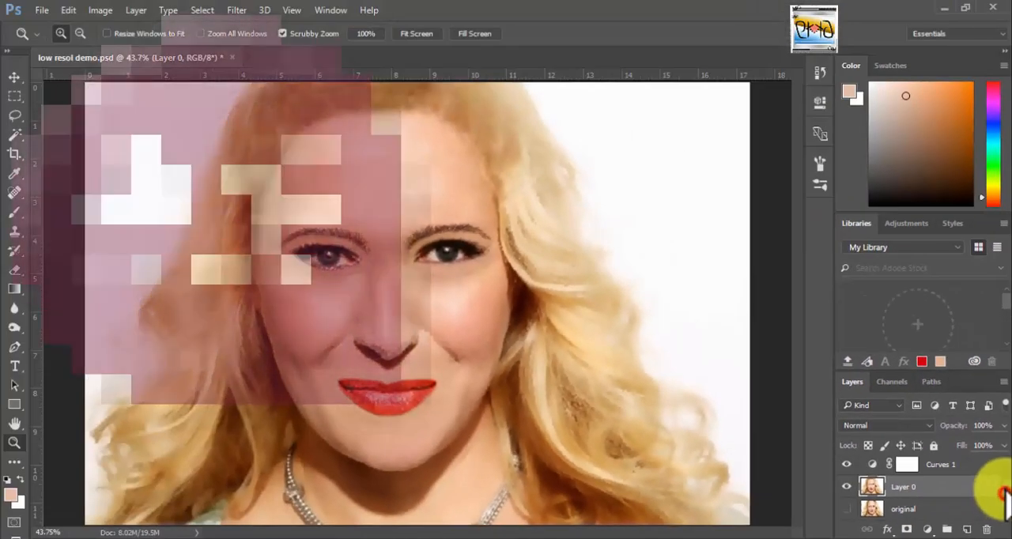
# Apply a Gaussian Blur with a radius of about 34.6 pixels to Layer 0.
pyautogui.moveTo(994, 348); pyautogui.dragTo(995, 292)
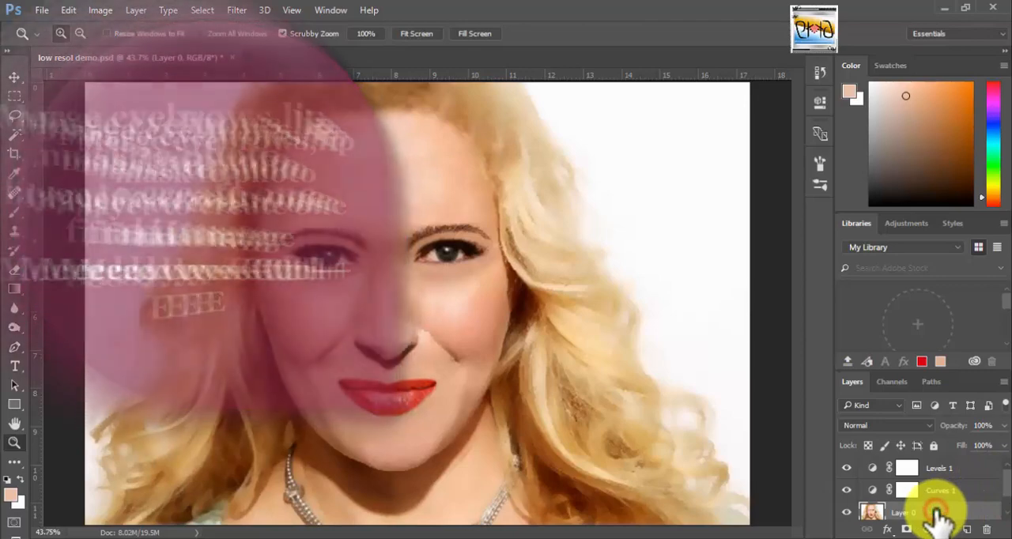
pyautogui.click(237, 10)
pyautogui.moveTo(269, 174)
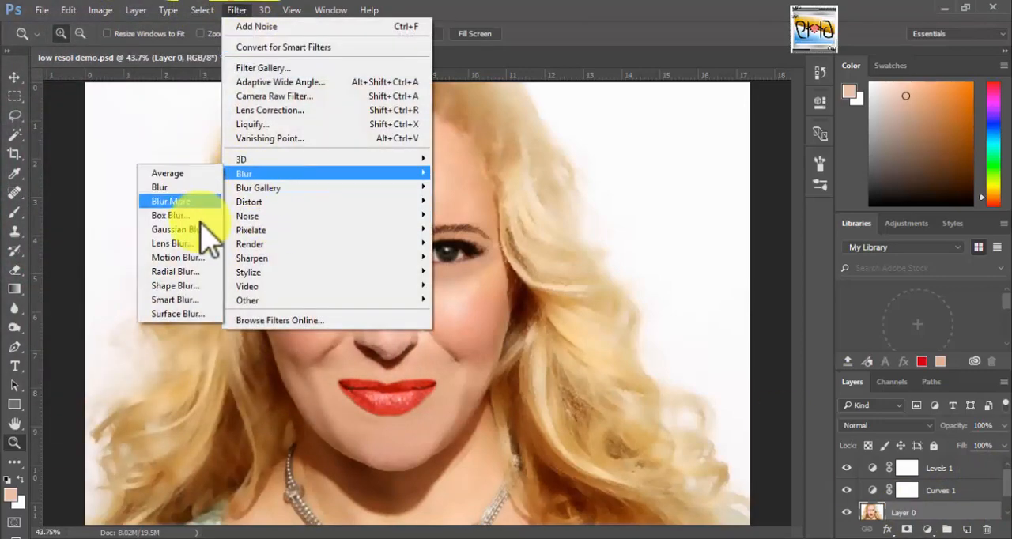
pyautogui.click(197, 228)
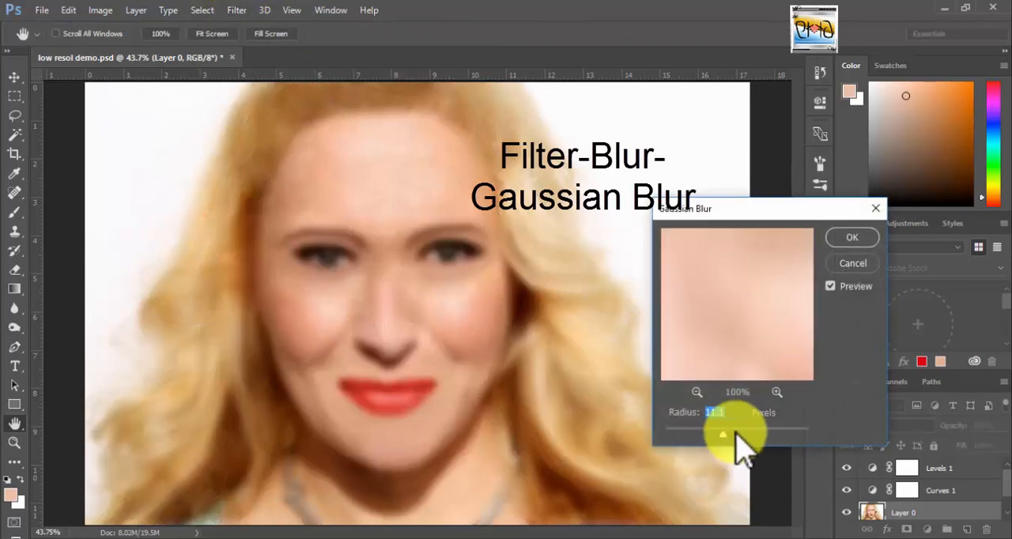
pyautogui.click(751, 436)
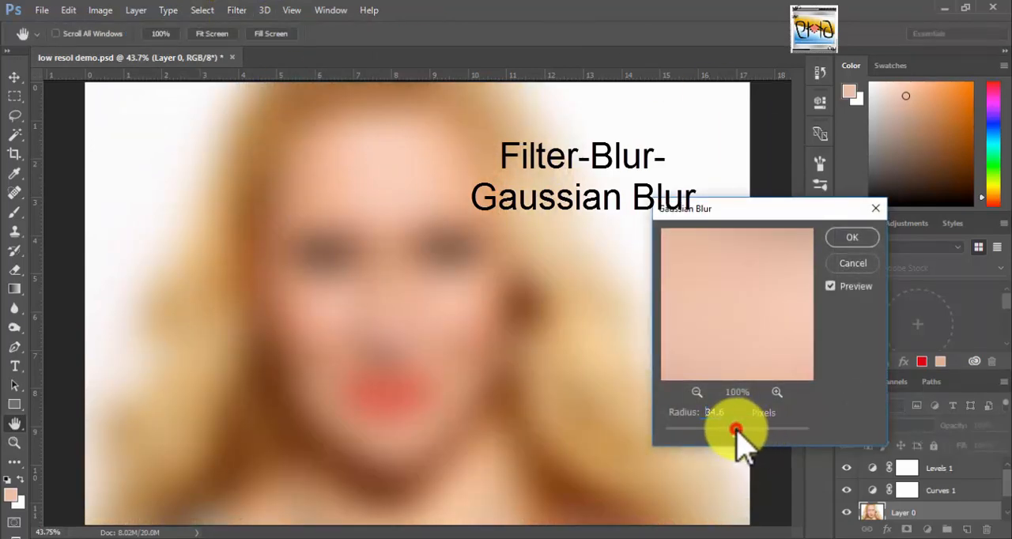
pyautogui.click(851, 239)
pyautogui.press('z')
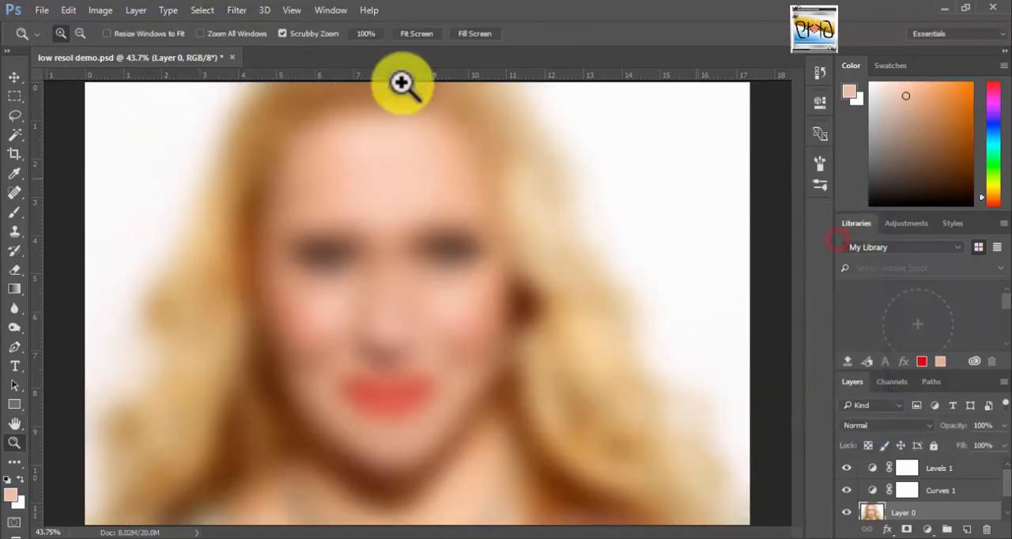
# Fade the Gaussian Blur on Layer 0 to about 32% opacity in Normal mode.
pyautogui.click(67, 10)
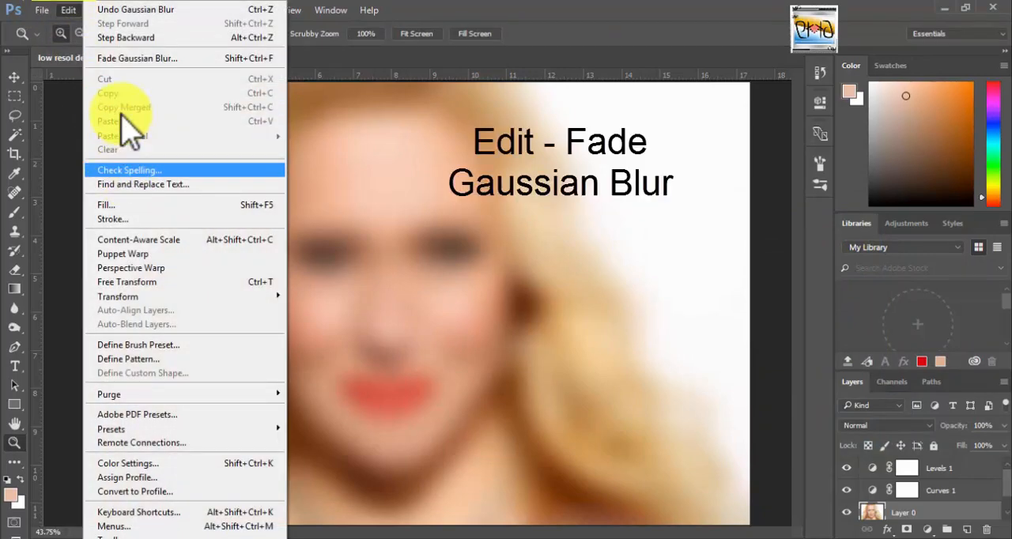
pyautogui.click(146, 59)
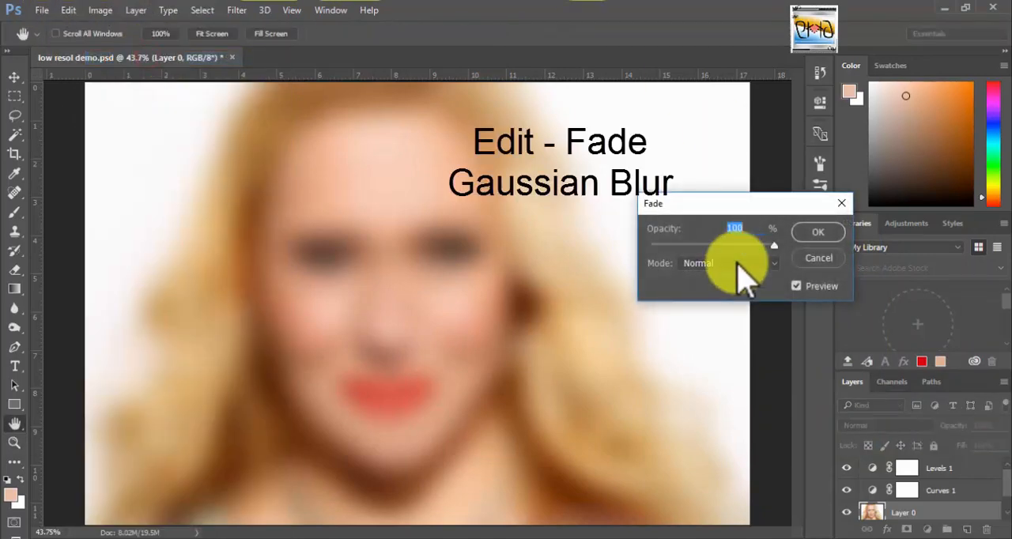
pyautogui.click(701, 246)
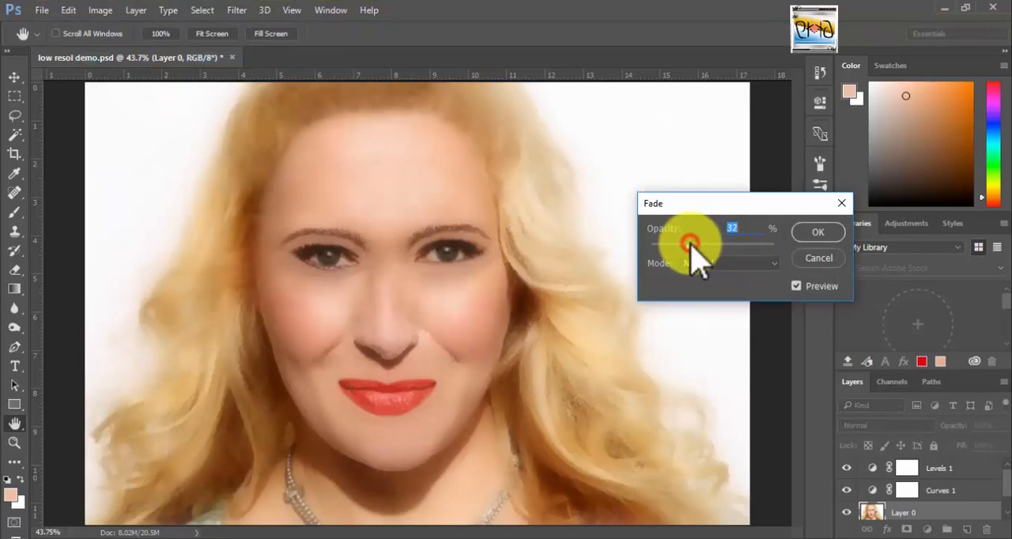
pyautogui.click(817, 233)
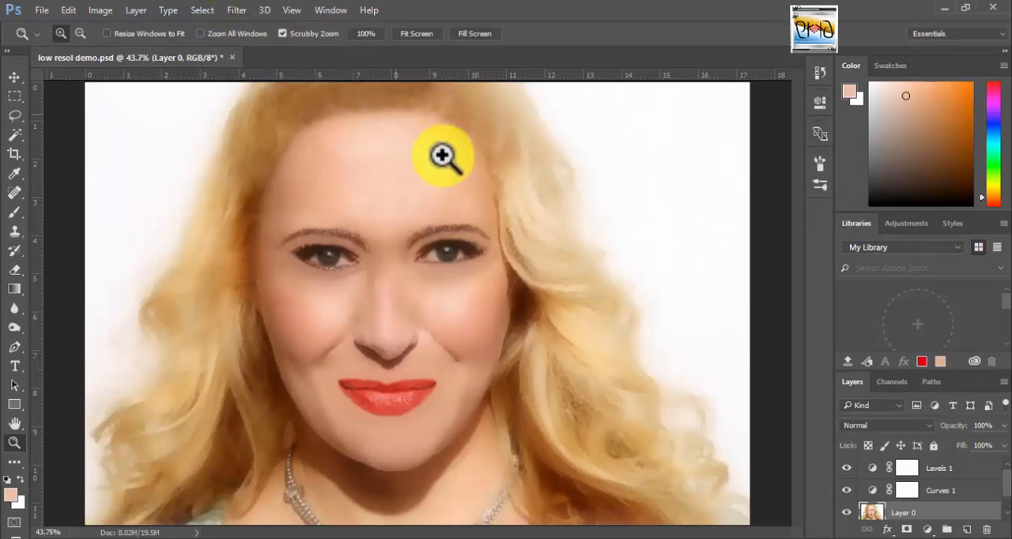
# Sharpen Layer 0 with Unsharp Mask using an amount of about 52%, a radius of about 2.1 pixels and threshold 1.
pyautogui.click(240, 11)
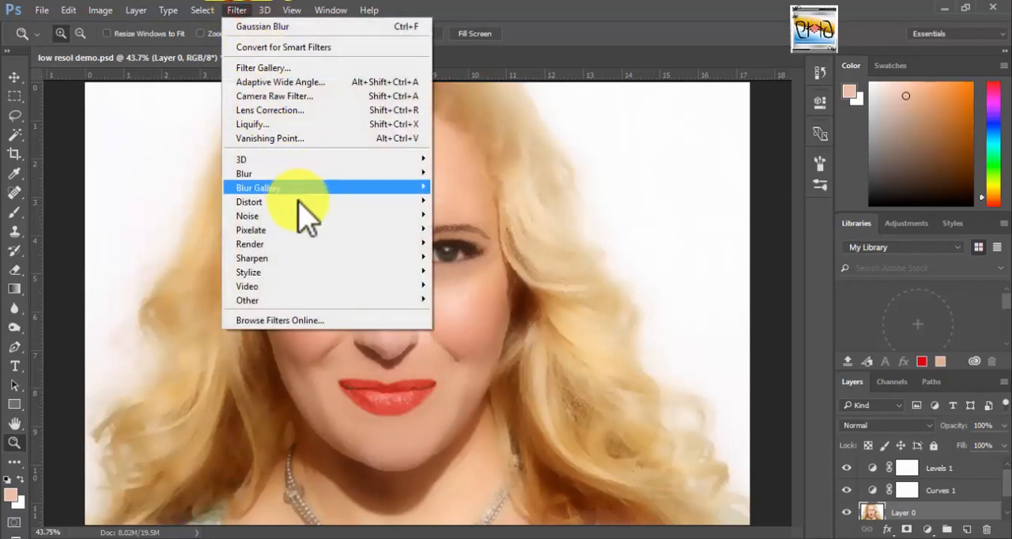
pyautogui.moveTo(228, 257)
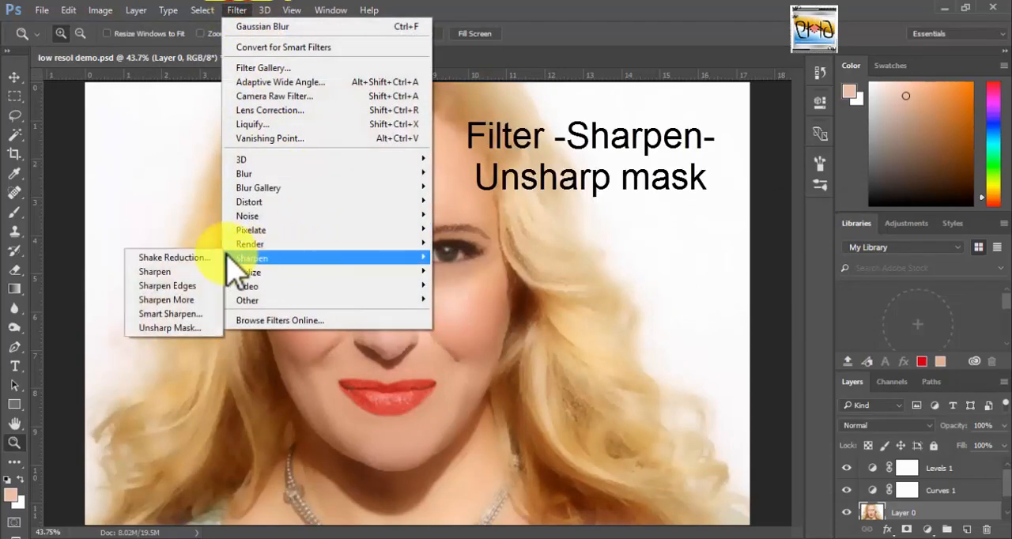
pyautogui.click(192, 326)
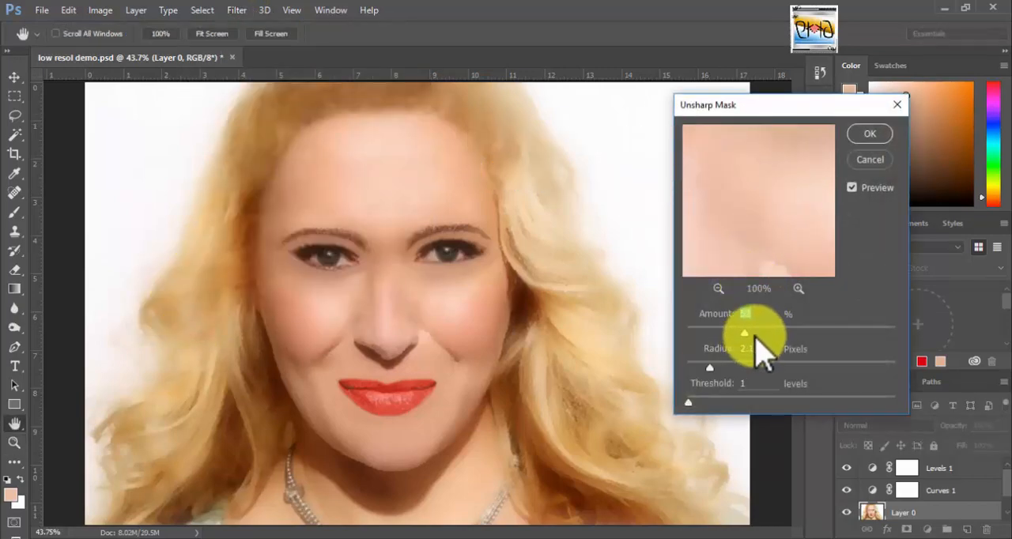
pyautogui.click(712, 368)
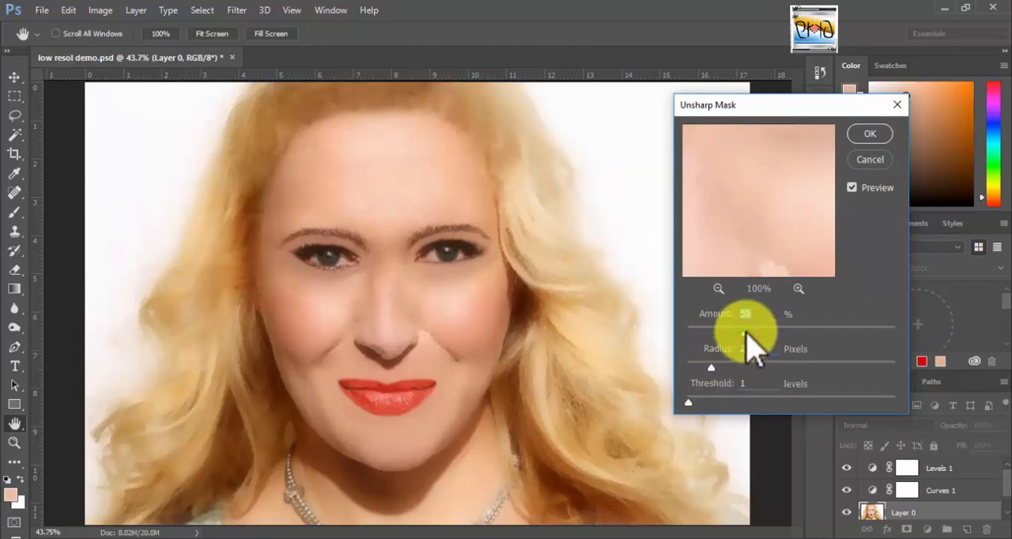
pyautogui.click(869, 133)
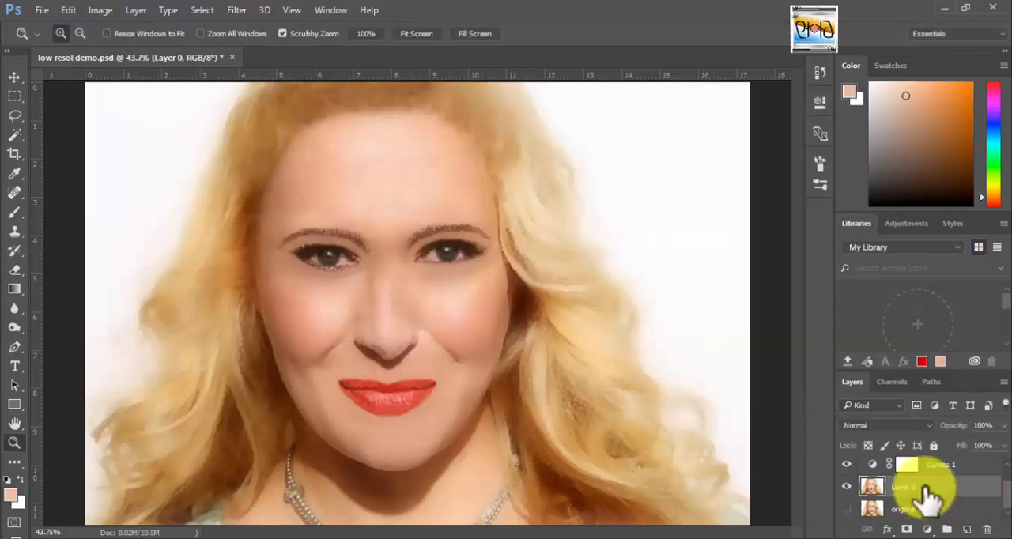
# Add a Brightness/Contrast adjustment layer directly above Layer 0 and fine-tune its brightness and contrast.
pyautogui.click(926, 529)
pyautogui.click(931, 263)
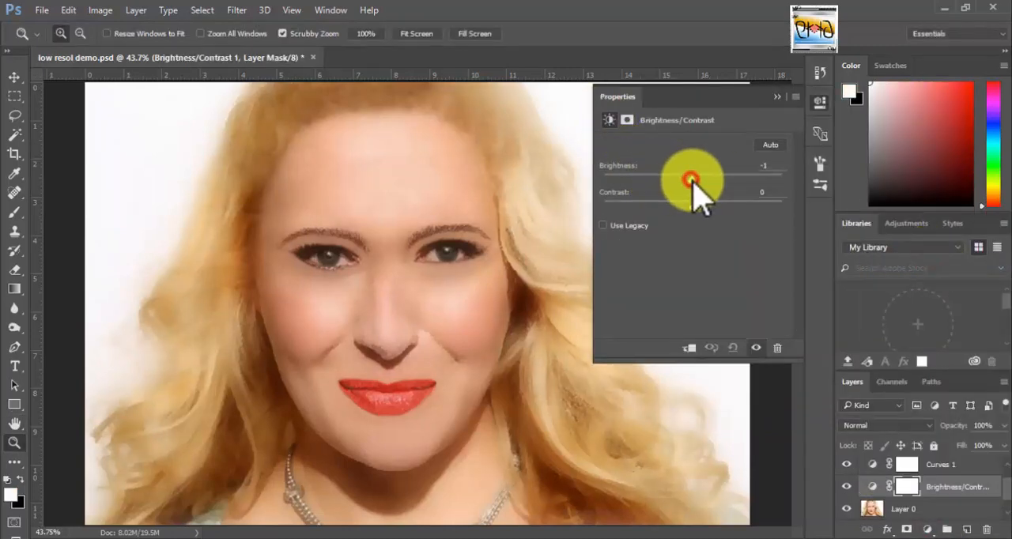
pyautogui.click(690, 203)
pyautogui.click(777, 96)
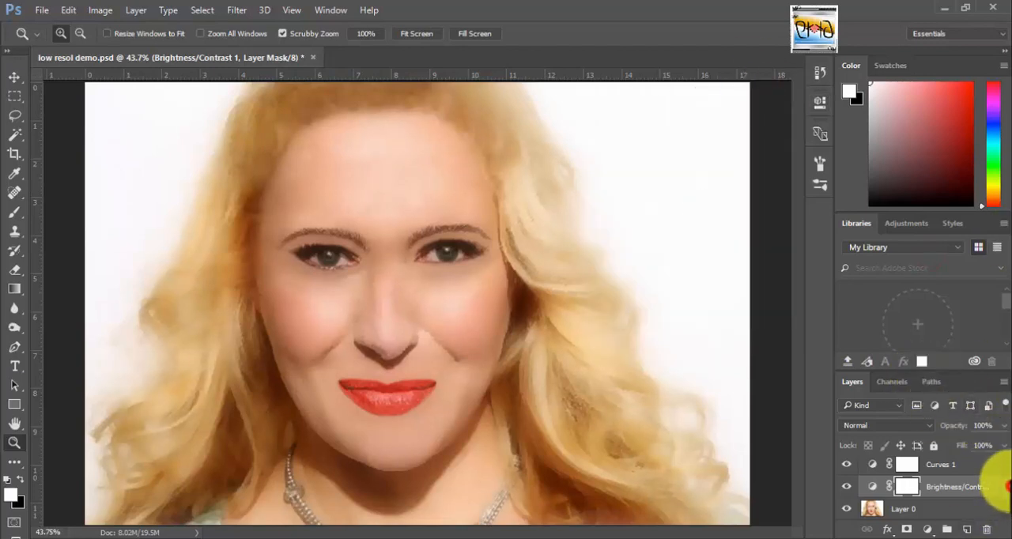
# Group Layer 0 together with the Brightness/Contrast, Curves and Levels adjustment layers above it.
pyautogui.moveTo(1009, 486); pyautogui.dragTo(1006, 466)
pyautogui.click(962, 468)
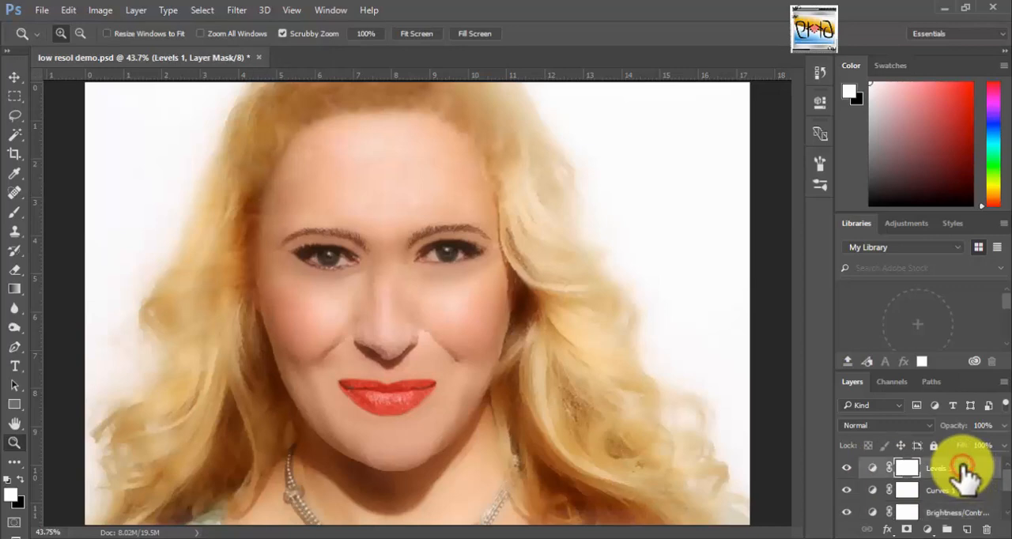
pyautogui.scroll(-2, 992, 486)
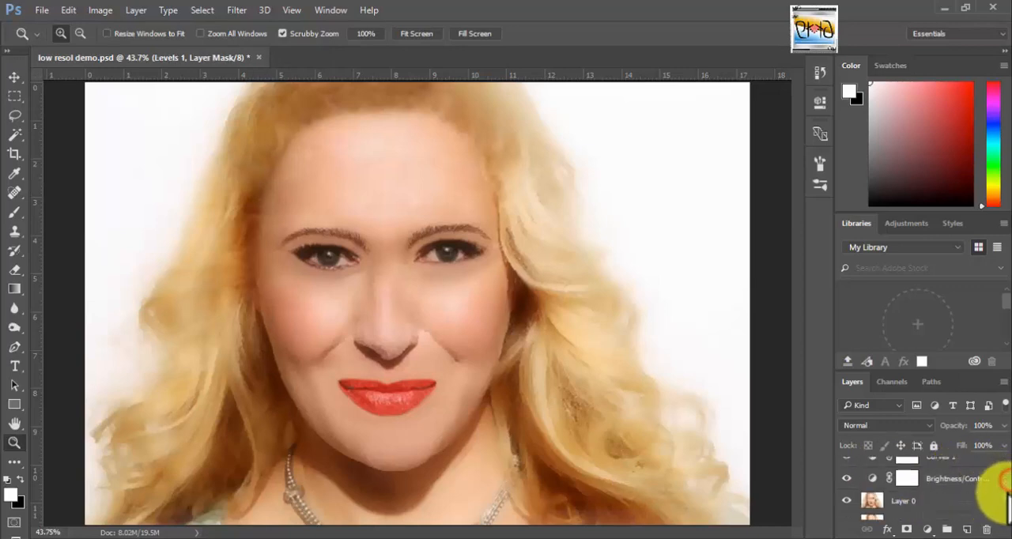
pyautogui.click(964, 490)
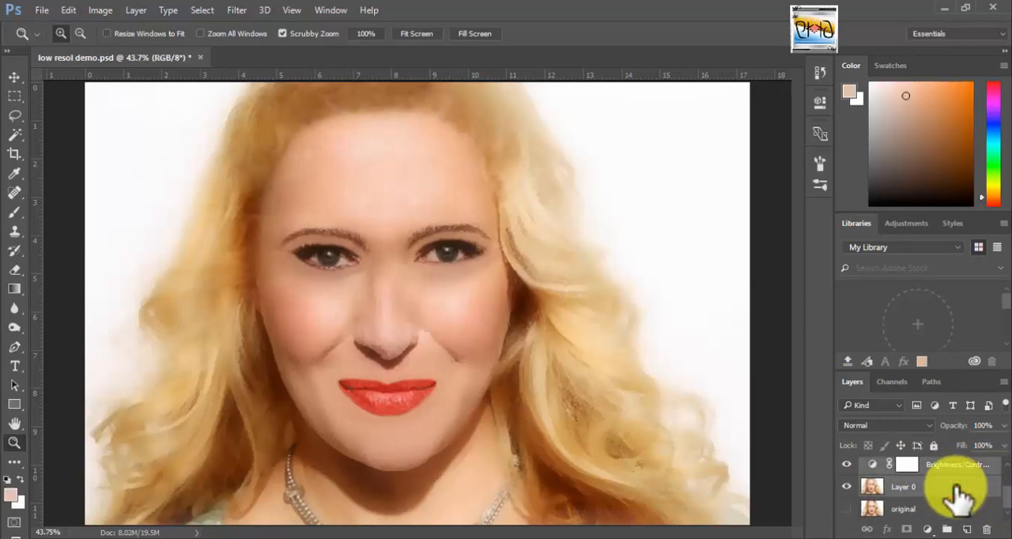
pyautogui.hotkey('ctrl', 'g')
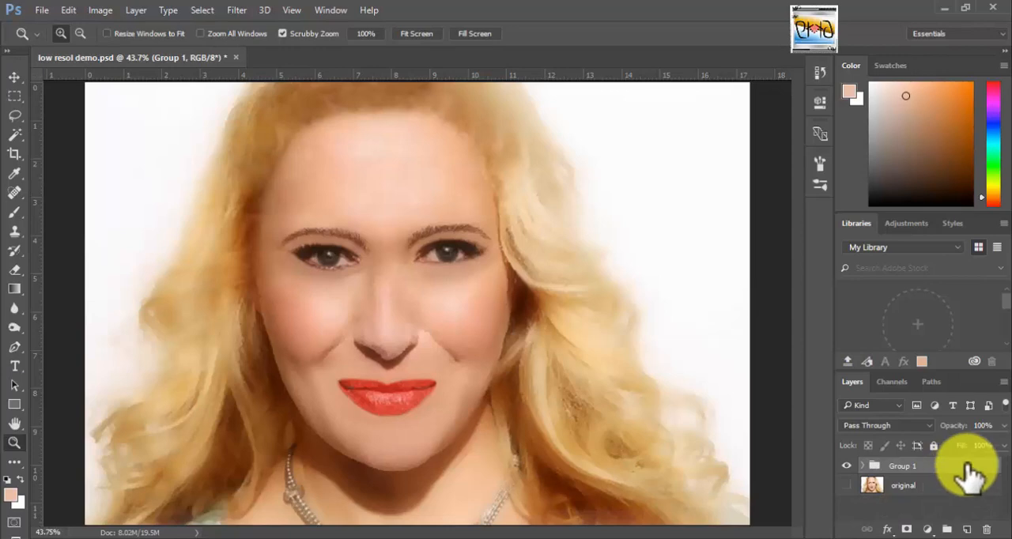
# Show the original layer and toggle the group's visibility to compare the retouched portrait with the original.
pyautogui.click(846, 466)
pyautogui.click(847, 486)
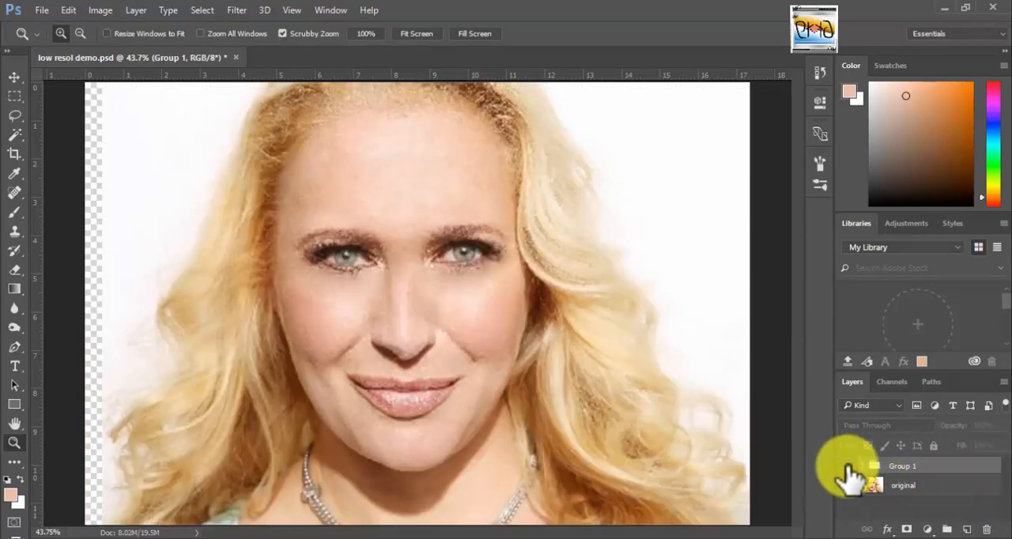
pyautogui.click(846, 466)
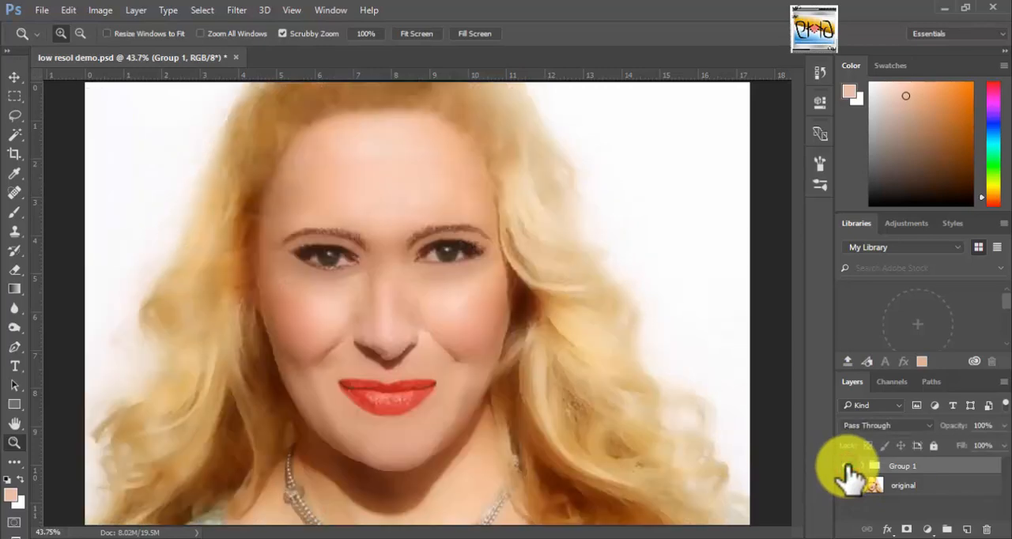
pyautogui.press('v')
pyautogui.click(846, 466)
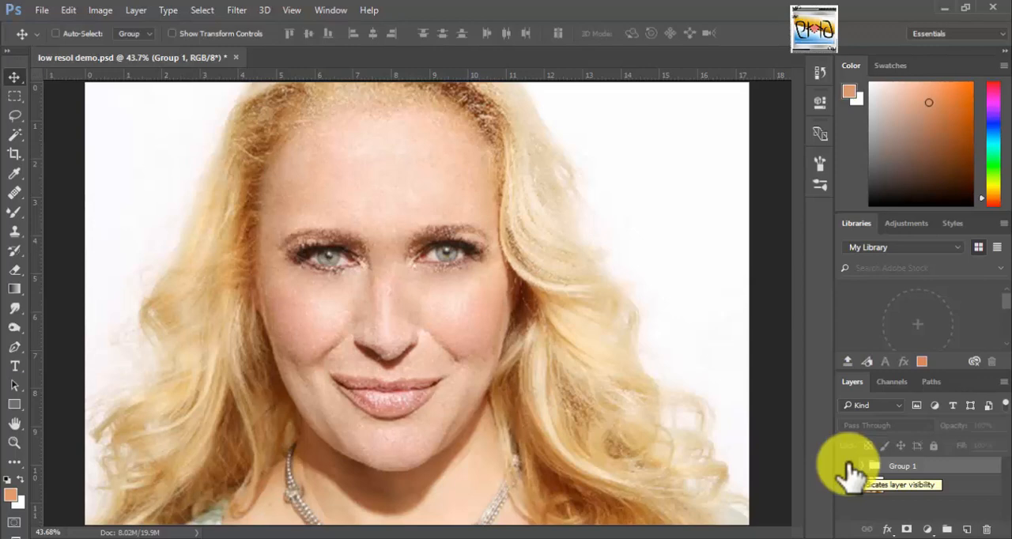
pyautogui.click(848, 465)
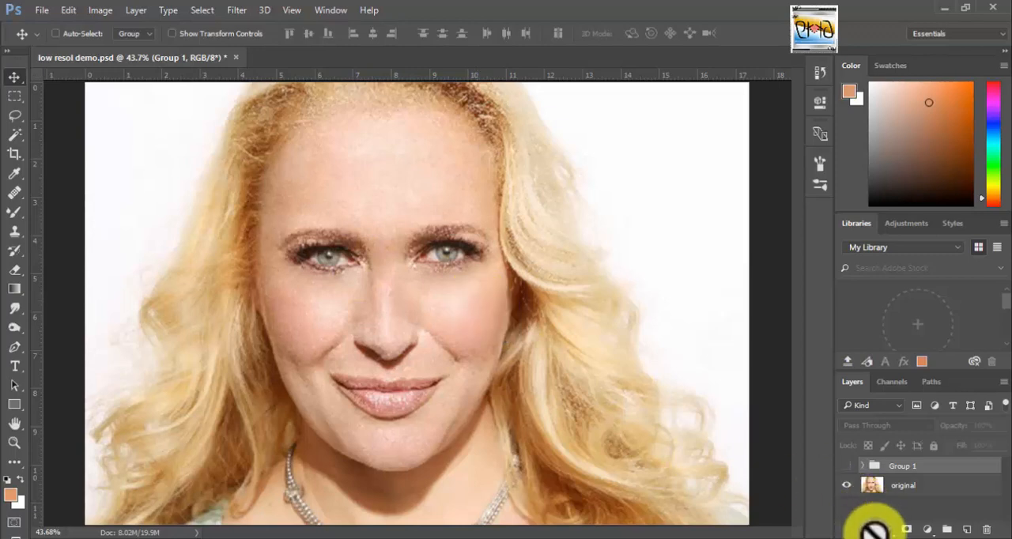
pyautogui.click(846, 466)
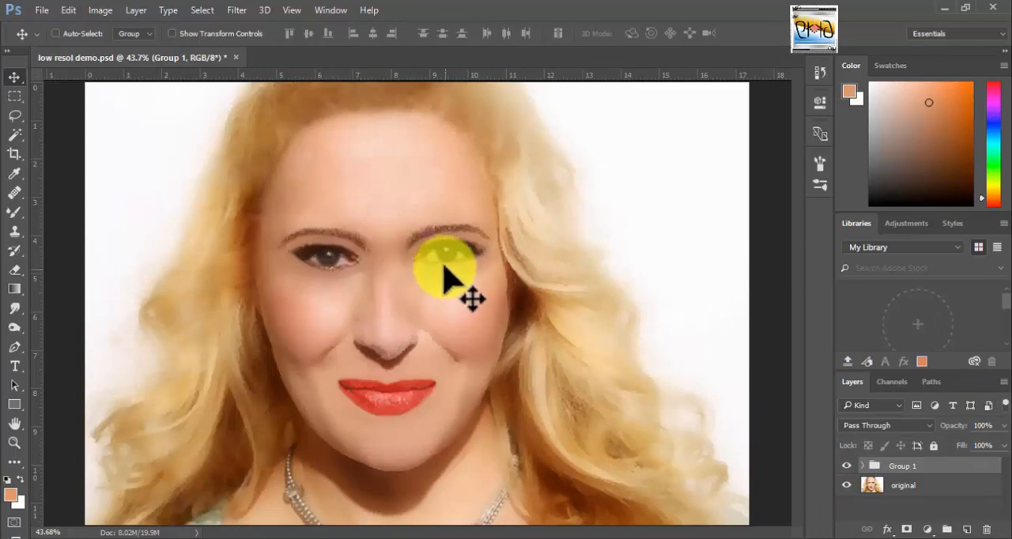
pyautogui.click(844, 465)
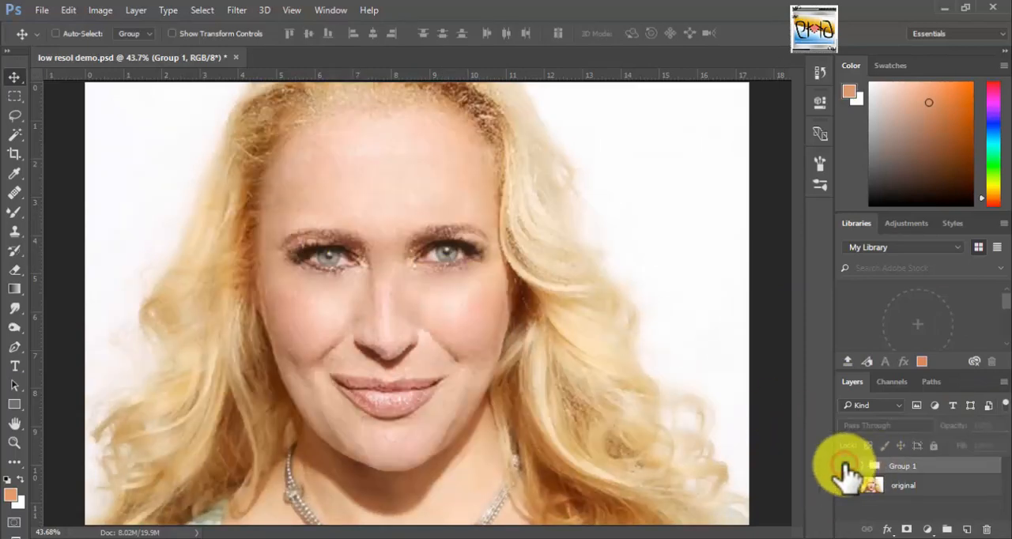
pyautogui.click(844, 466)
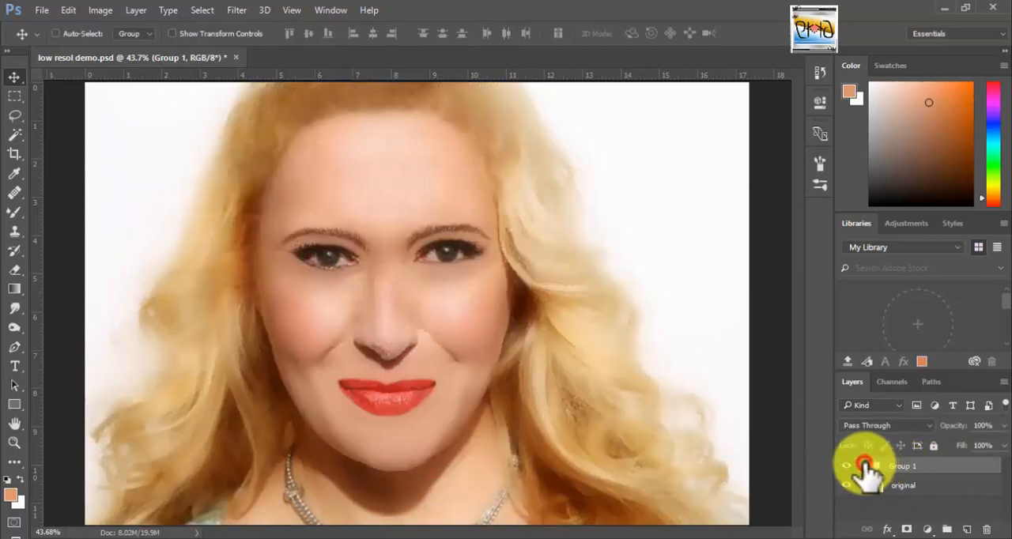
# Expand the group and add a layer mask to Layer 0.
pyautogui.click(864, 465)
pyautogui.moveTo(1006, 479); pyautogui.dragTo(1006, 501)
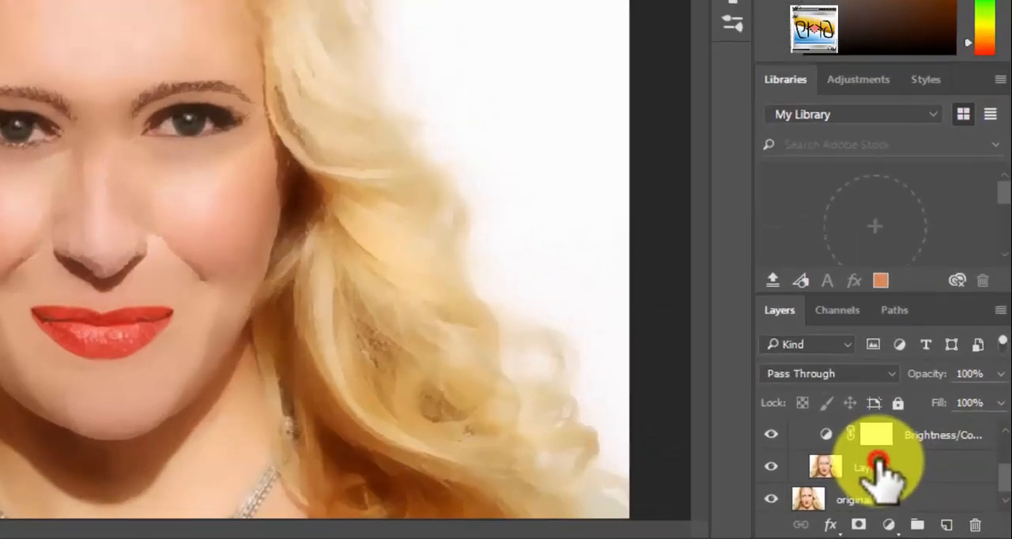
pyautogui.click(878, 465)
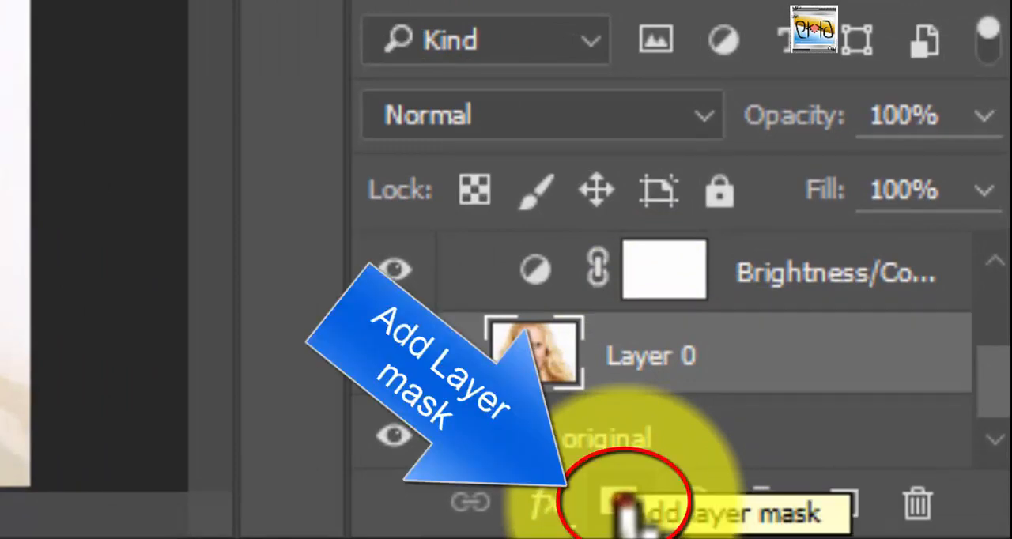
pyautogui.click(620, 502)
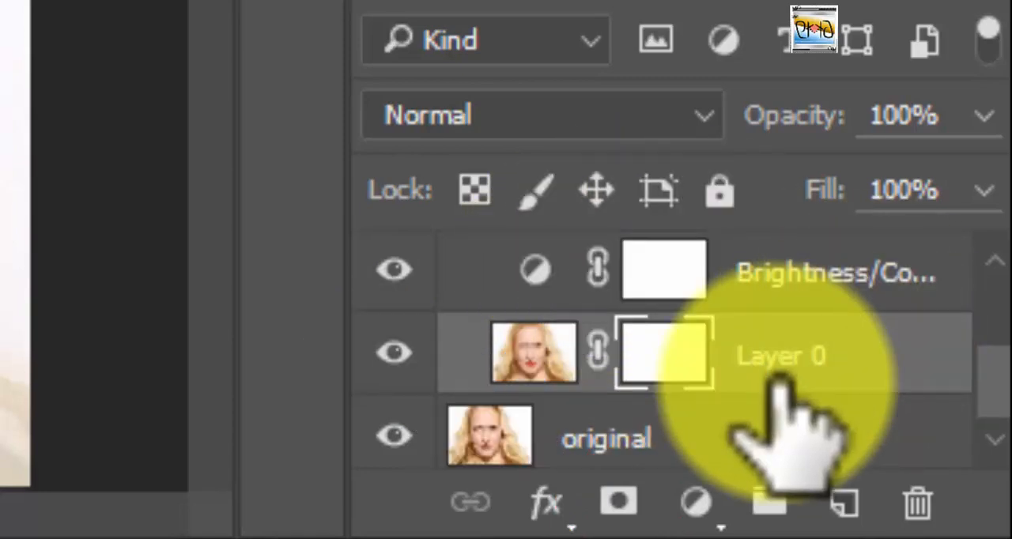
# Auto-align Layer 0 with the original layer using the Auto projection.
pyautogui.click(546, 344)
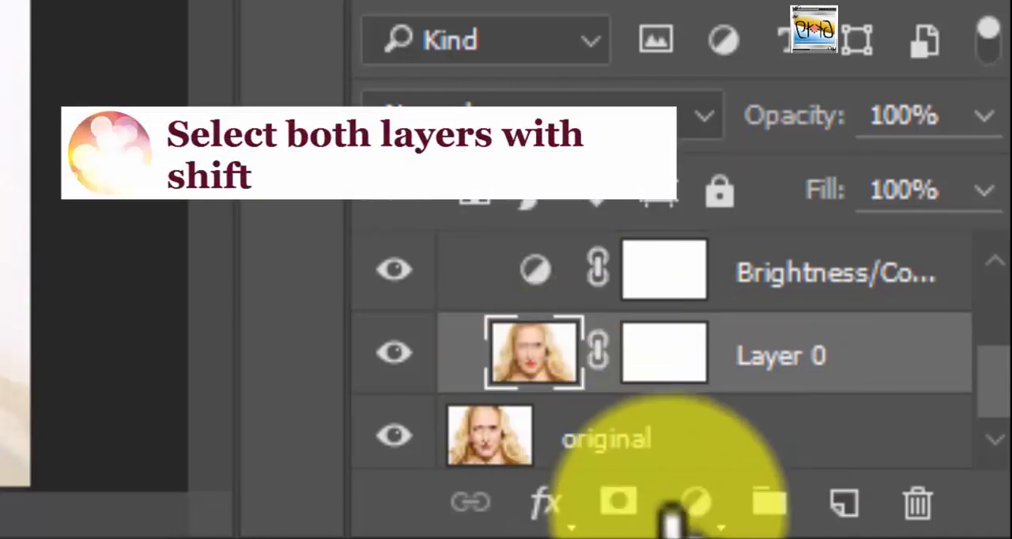
pyautogui.keyDown('shift'); pyautogui.click(657, 415); pyautogui.keyUp('shift')
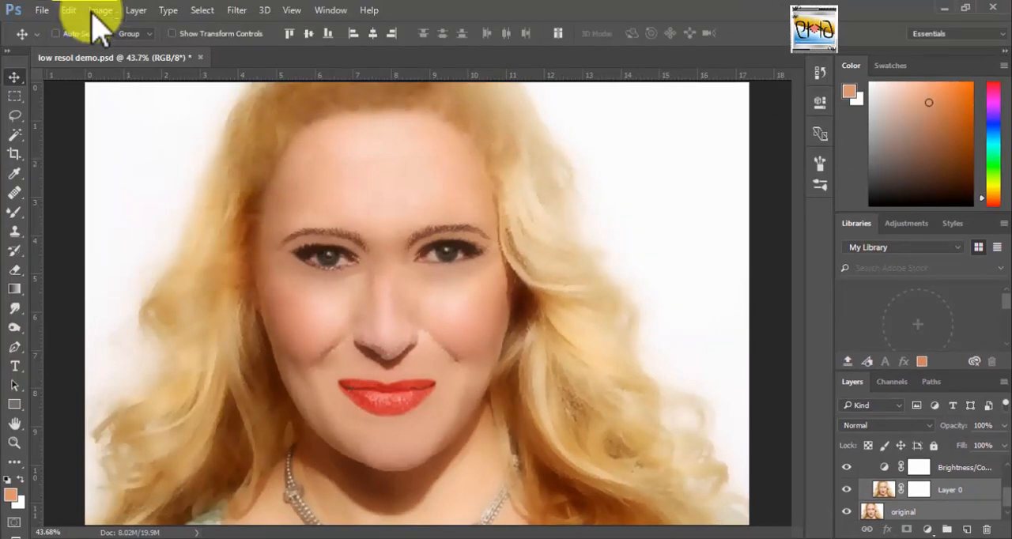
pyautogui.click(68, 10)
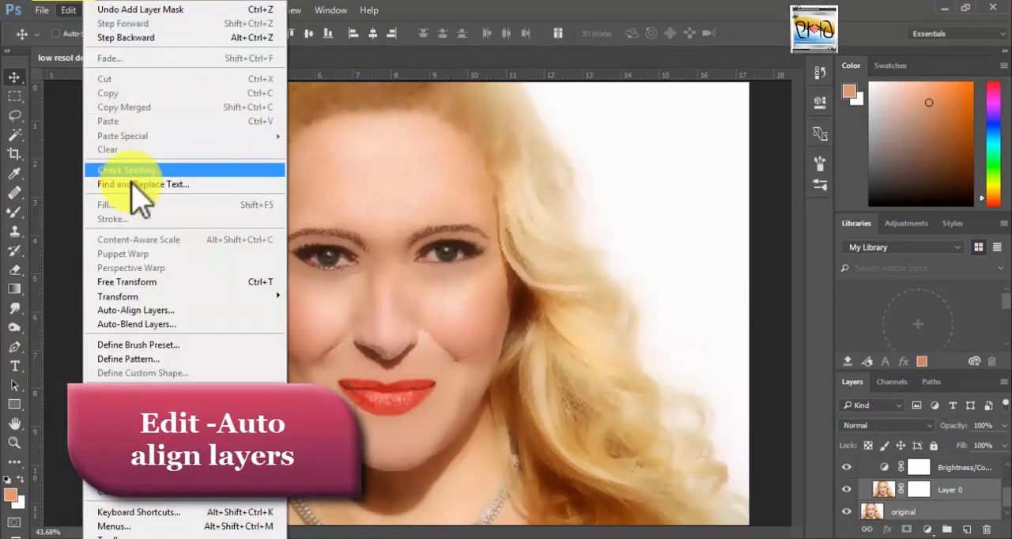
pyautogui.click(150, 310)
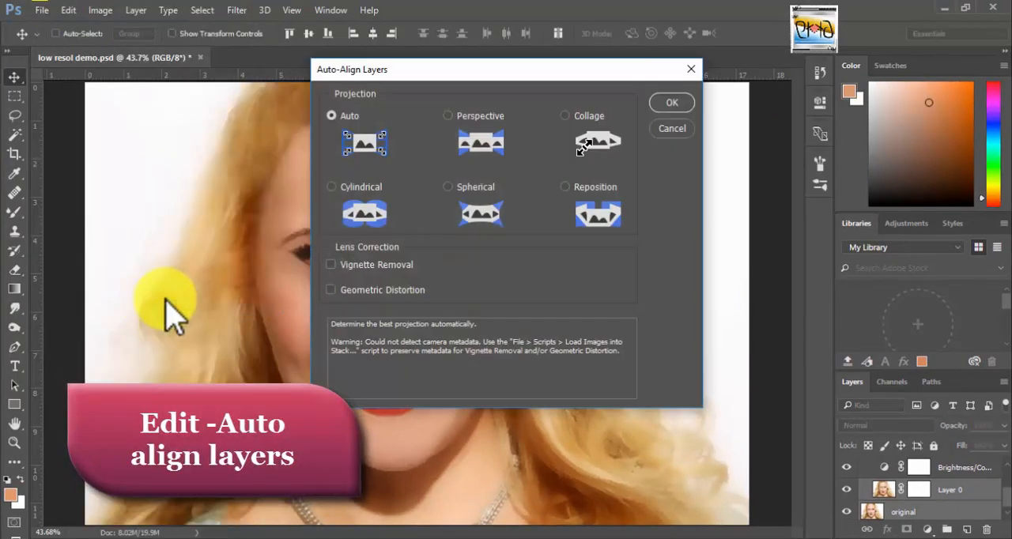
pyautogui.click(671, 102)
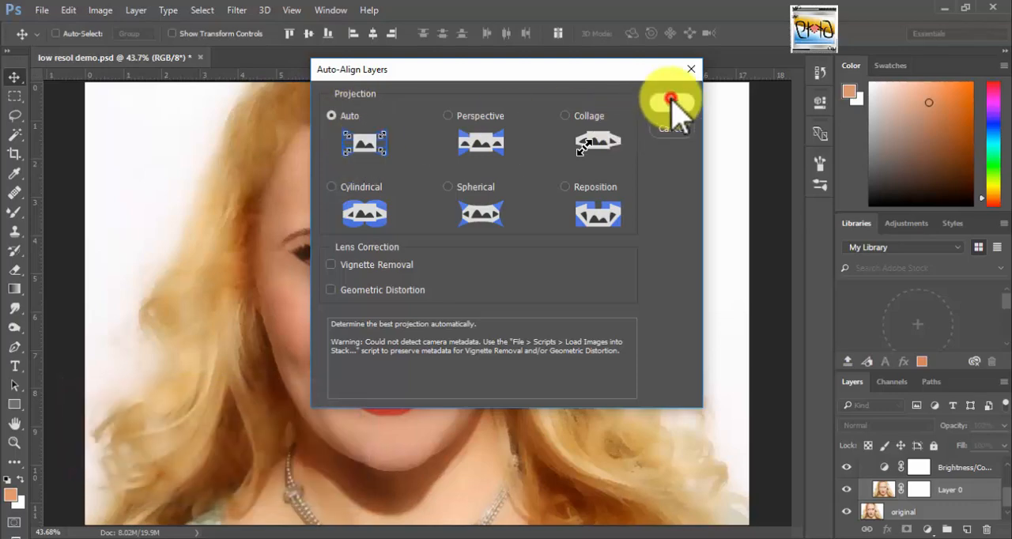
# Paint black with a size 25 brush on Layer 0's mask over both irises to bring back the original eye colour.
pyautogui.click(917, 490)
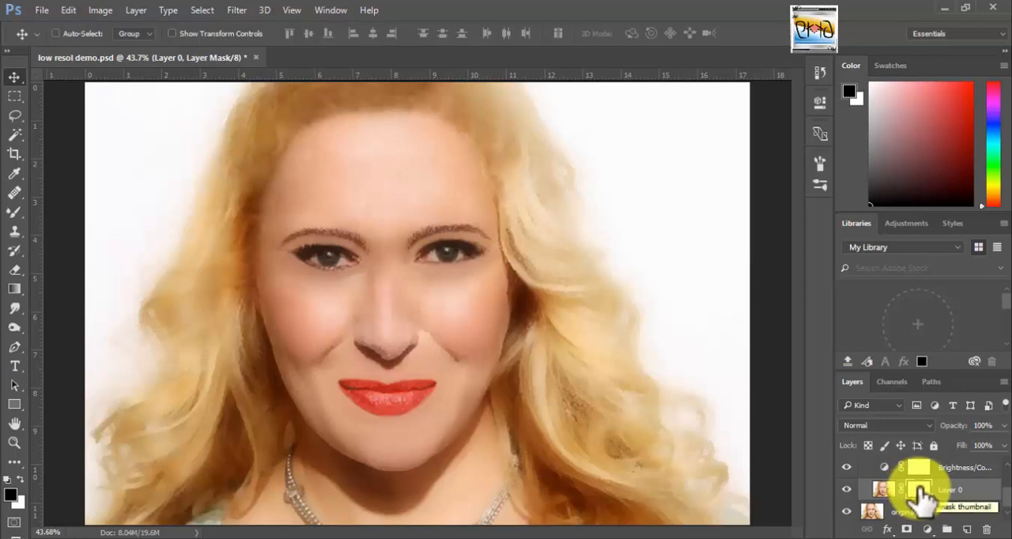
pyautogui.press('z')
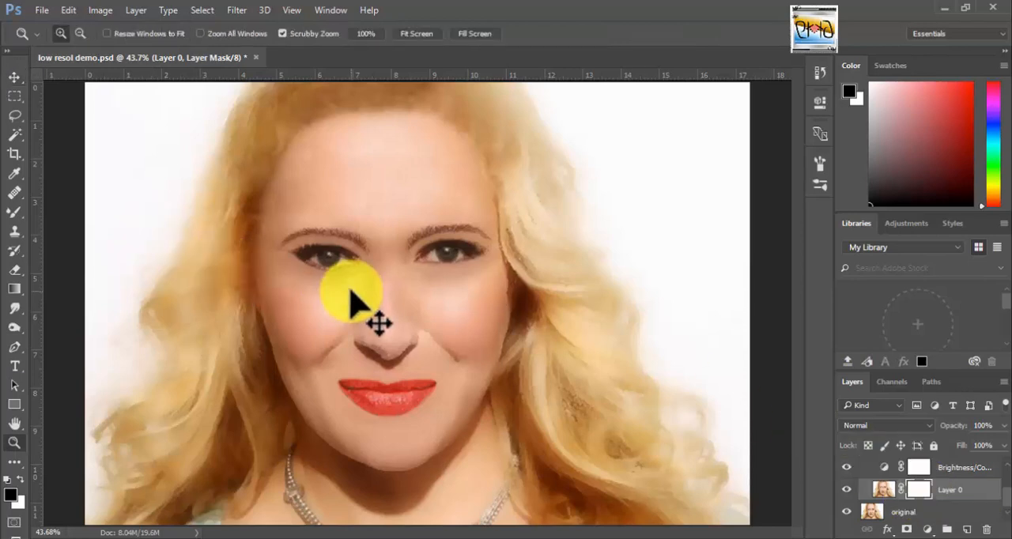
pyautogui.click(344, 285)
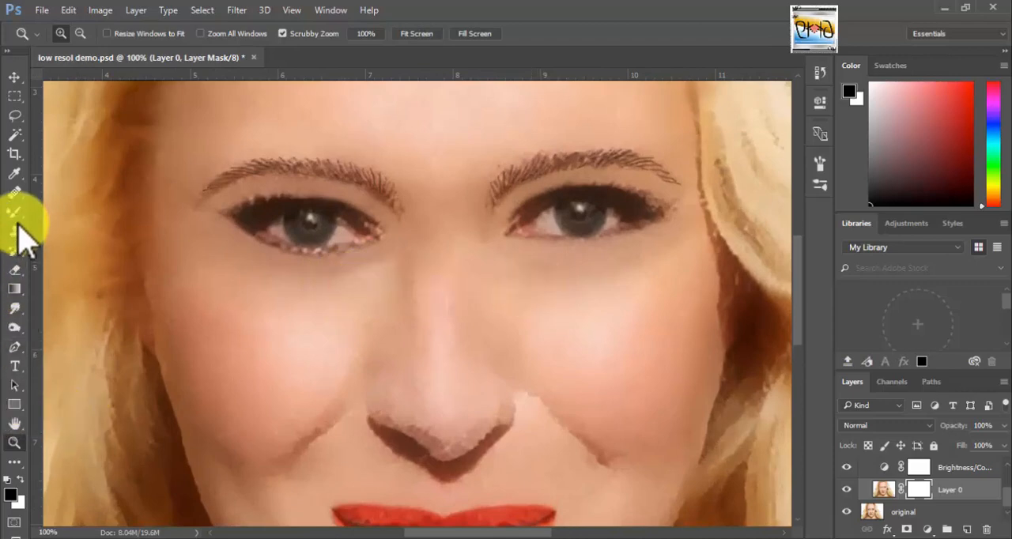
pyautogui.moveTo(15, 212); pyautogui.dragTo(62, 214)
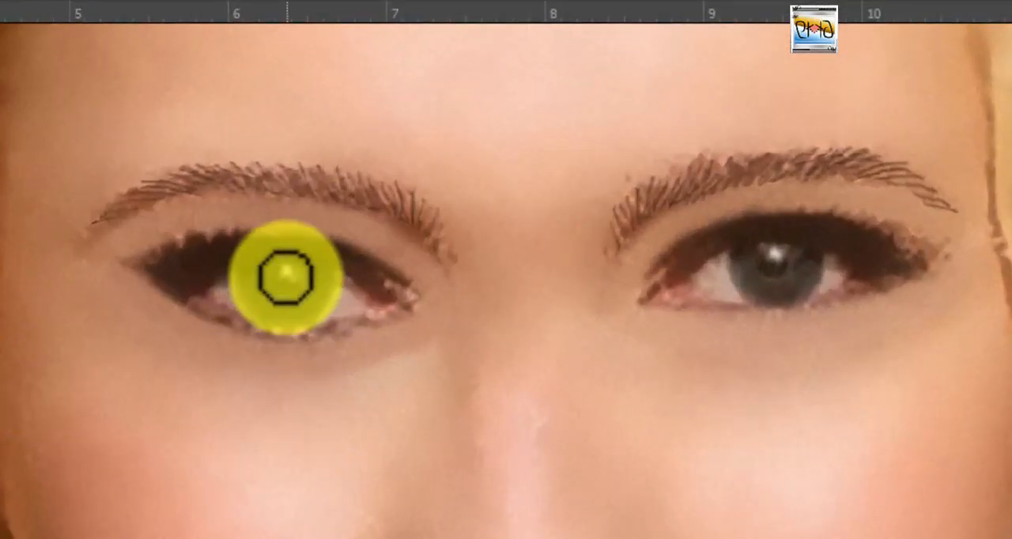
pyautogui.press(']')
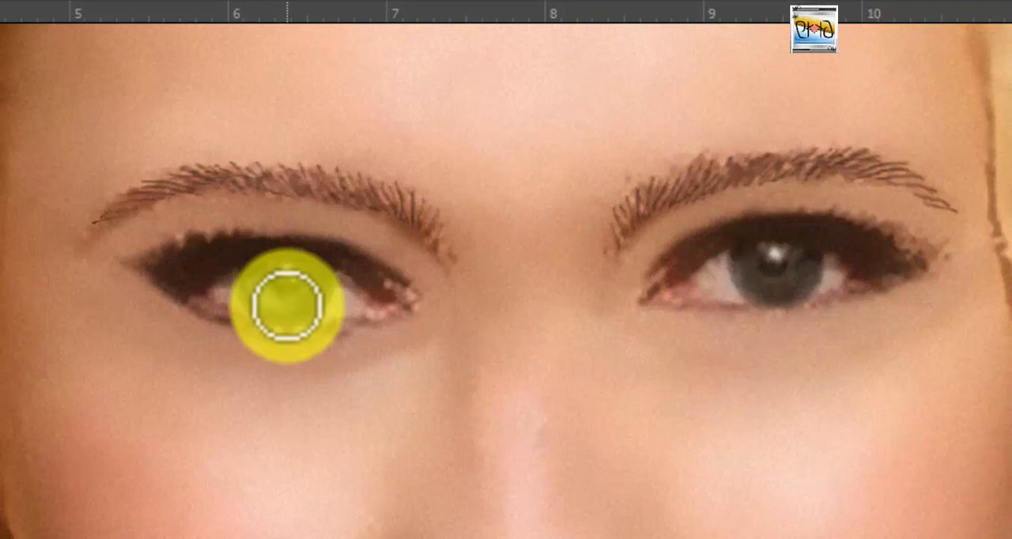
pyautogui.click(258, 273)
pyautogui.moveTo(269, 294)
pyautogui.mouseDown()
pyautogui.moveTo(295, 305)
pyautogui.moveTo(311, 290)
pyautogui.mouseUp()
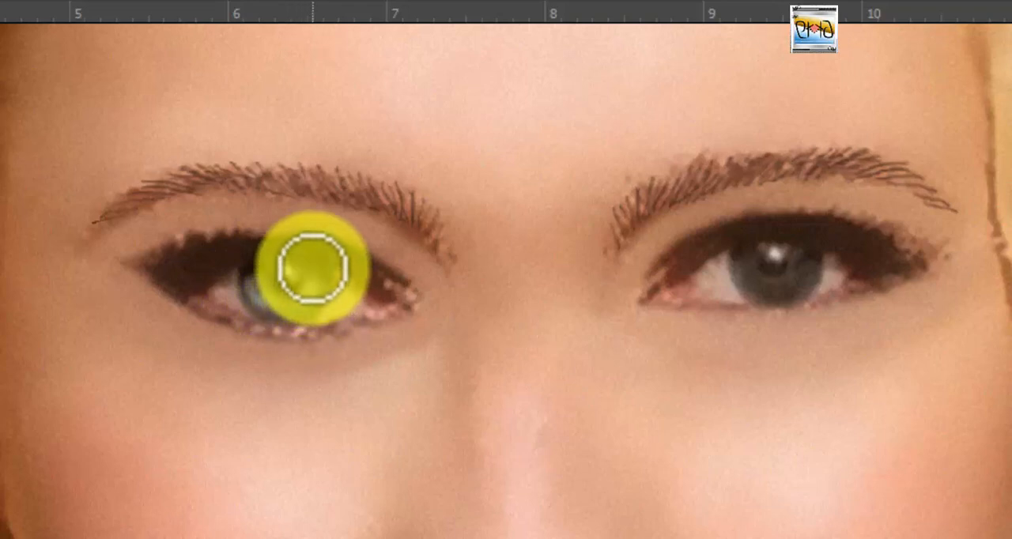
pyautogui.click(257, 299)
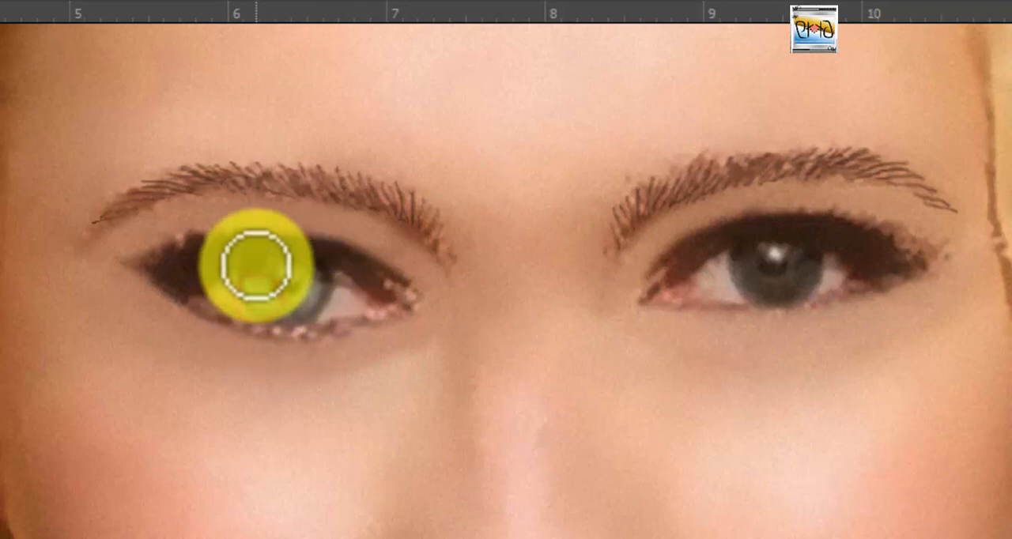
pyautogui.click(747, 255)
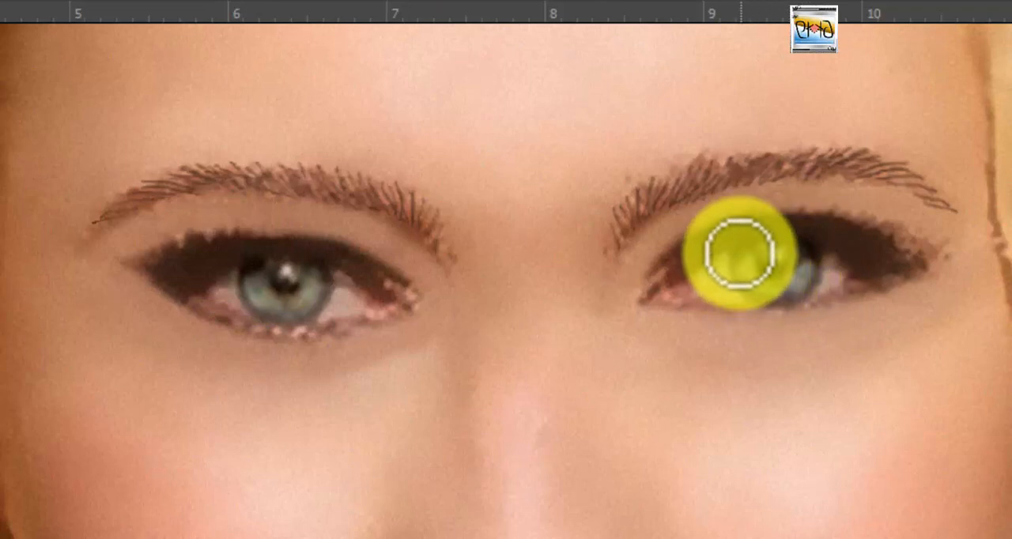
pyautogui.moveTo(775, 294)
pyautogui.mouseDown()
pyautogui.moveTo(807, 271)
pyautogui.moveTo(814, 248)
pyautogui.moveTo(783, 284)
pyautogui.moveTo(839, 221)
pyautogui.moveTo(798, 277)
pyautogui.moveTo(795, 255)
pyautogui.mouseUp()
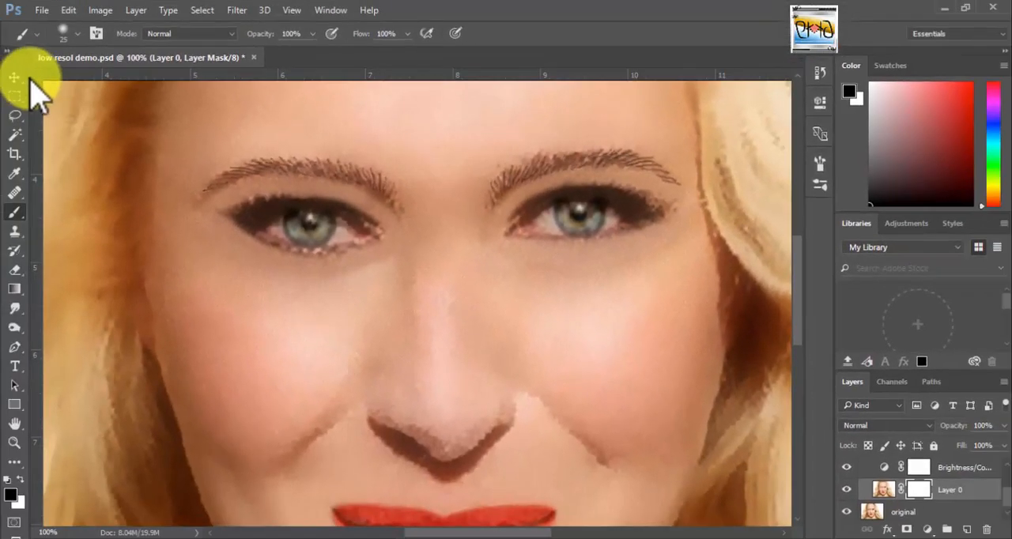
# Toggle Layer 0's visibility to compare the retouched mouth and lower face with the original.
pyautogui.moveTo(571, 427); pyautogui.dragTo(547, 272)
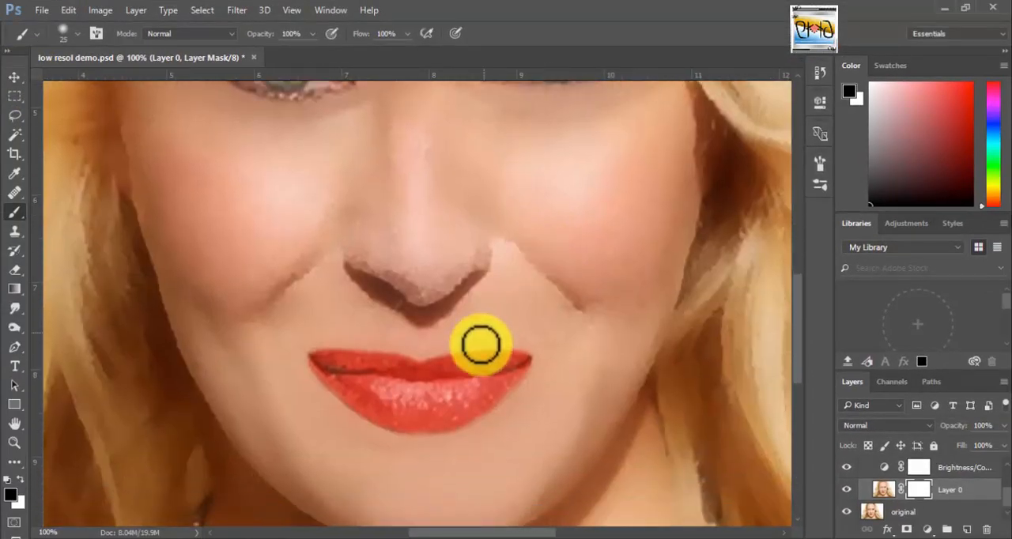
pyautogui.click(846, 489)
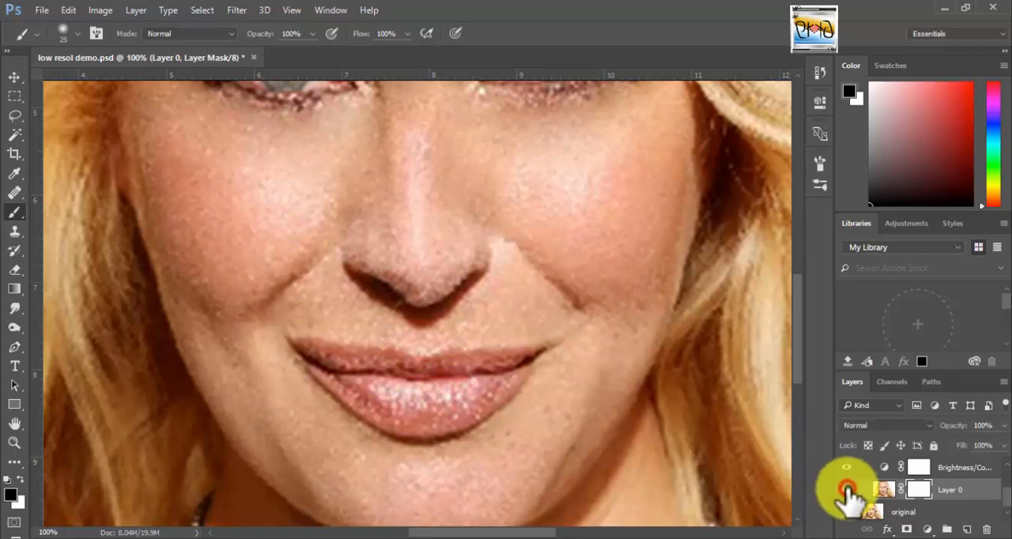
pyautogui.click(846, 490)
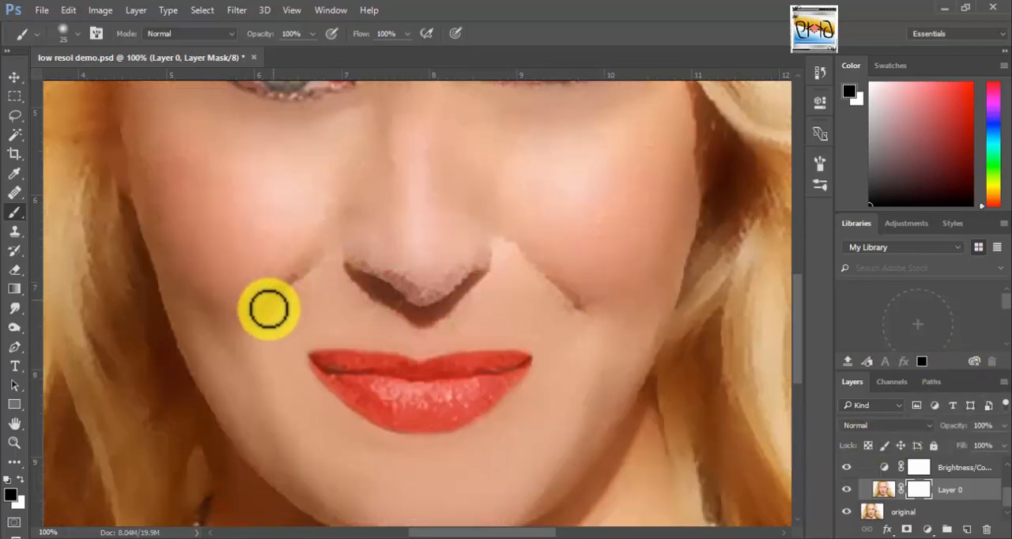
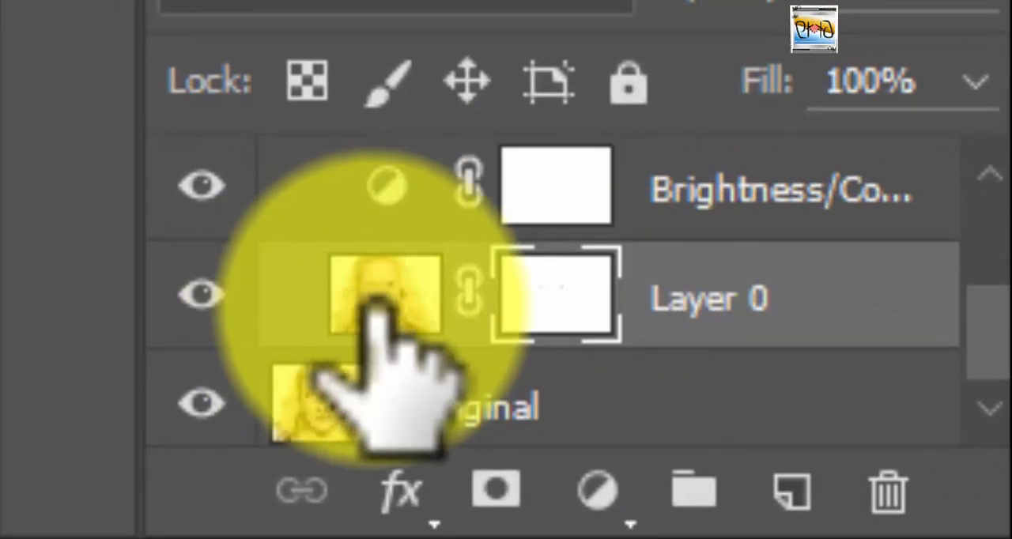
# Target Layer 0's image instead of its mask and set the Smudge tool's strength to 84% for working on the lips.
pyautogui.click(381, 300)
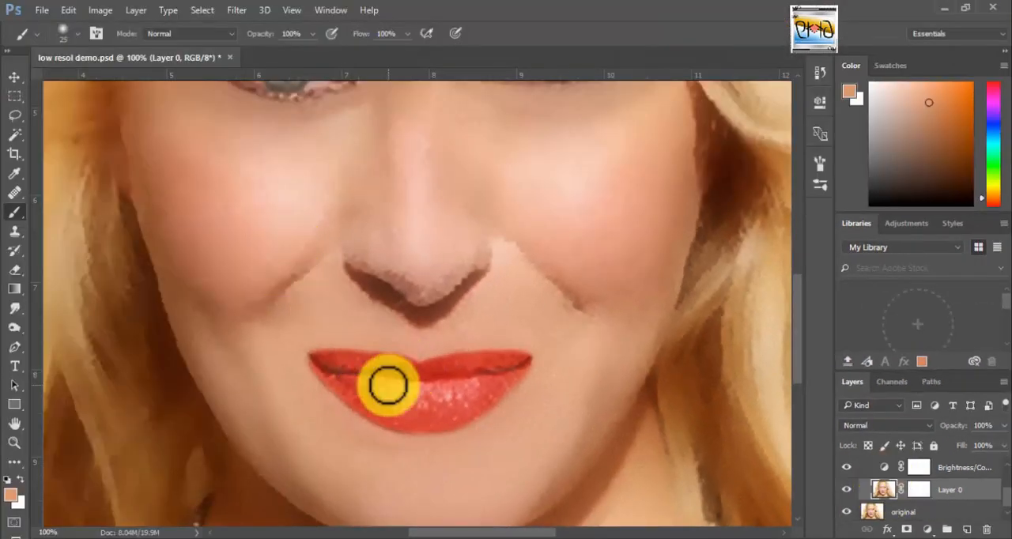
pyautogui.press('z')
pyautogui.click(386, 385)
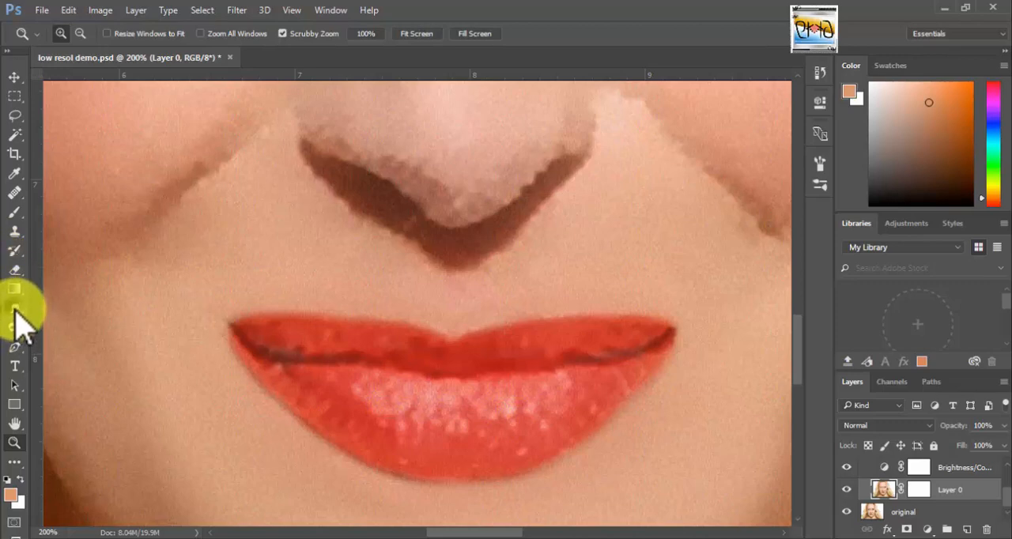
pyautogui.moveTo(13, 308)
pyautogui.mouseDown()
pyautogui.moveTo(16, 336)
pyautogui.moveTo(87, 341)
pyautogui.mouseUp()
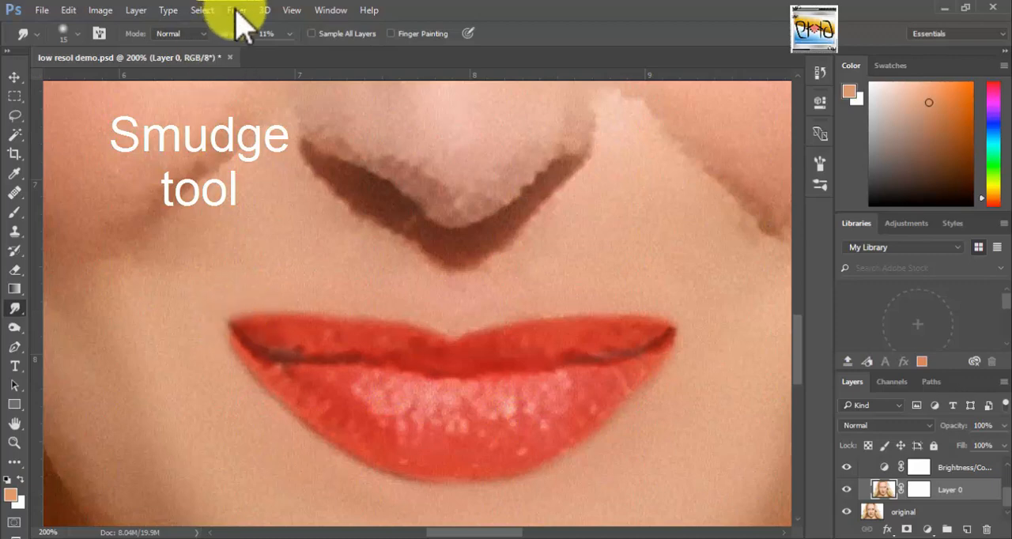
pyautogui.click(288, 34)
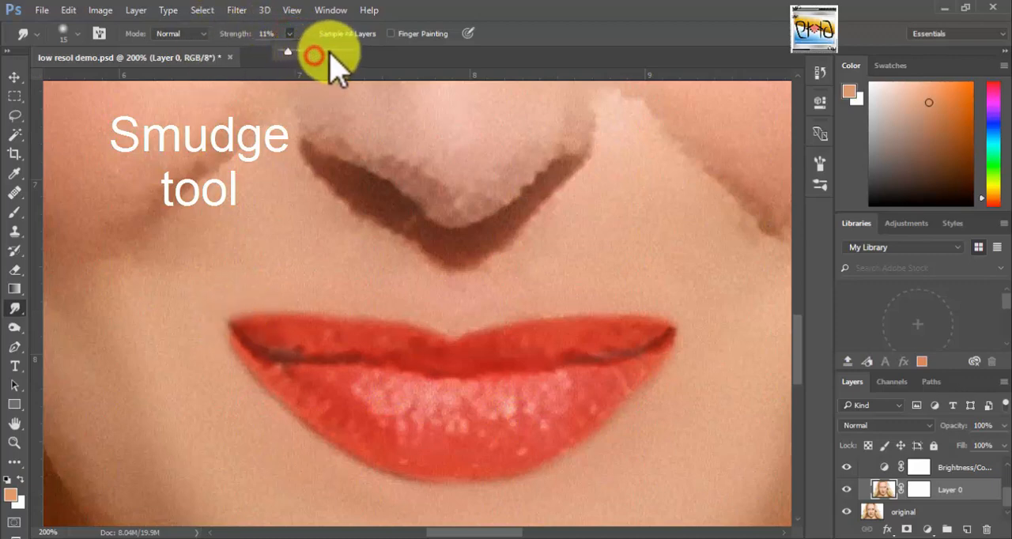
pyautogui.moveTo(319, 49); pyautogui.dragTo(342, 50)
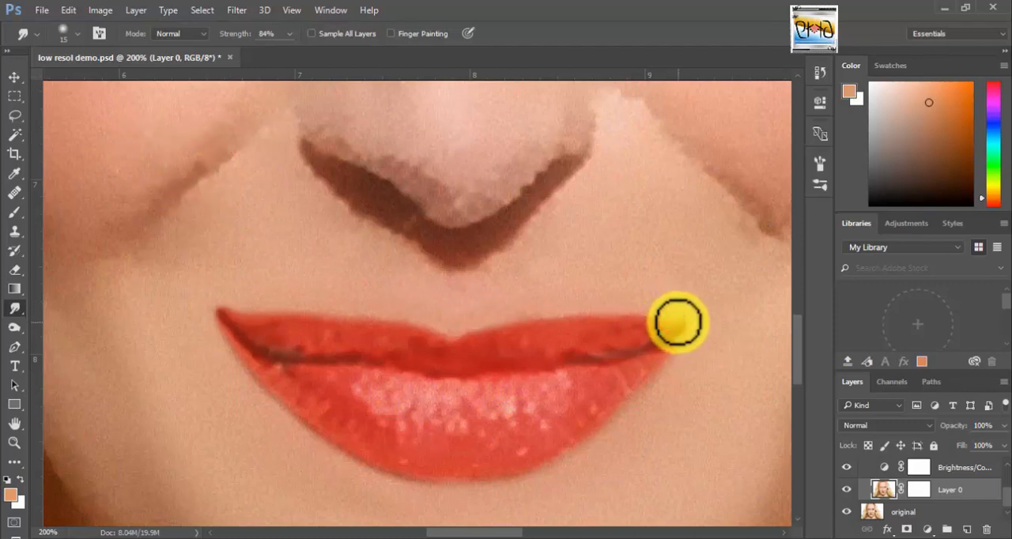
# Smudge both corners of the mouth outward and upward into fine points, using progressively smaller brush sizes.
pyautogui.moveTo(677, 319); pyautogui.dragTo(687, 318)
pyautogui.moveTo(657, 350); pyautogui.dragTo(686, 324)
pyautogui.moveTo(655, 359); pyautogui.dragTo(694, 316)
pyautogui.moveTo(246, 324); pyautogui.dragTo(240, 314)
pyautogui.press('[')
pyautogui.press('[')
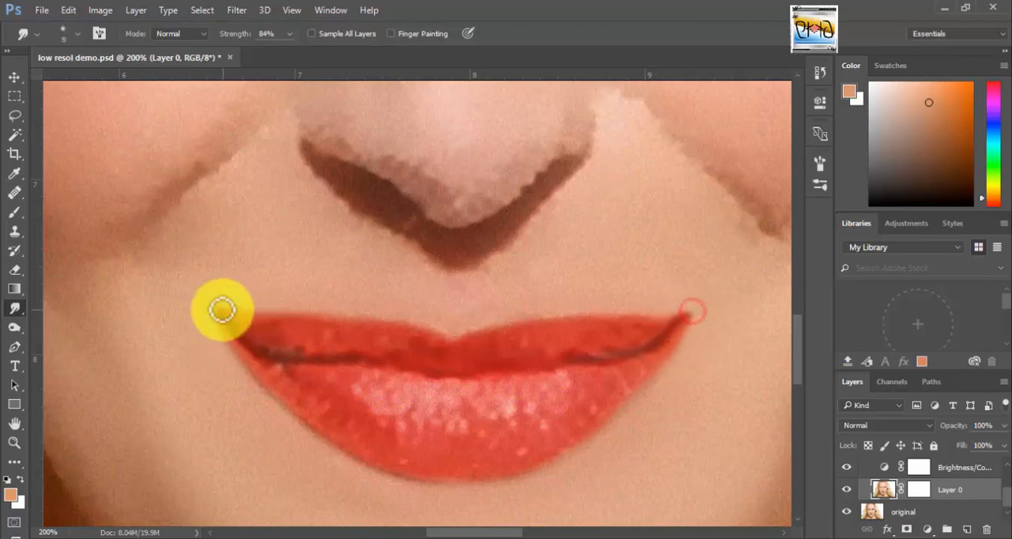
pyautogui.moveTo(224, 311); pyautogui.dragTo(215, 304)
pyautogui.press('[')
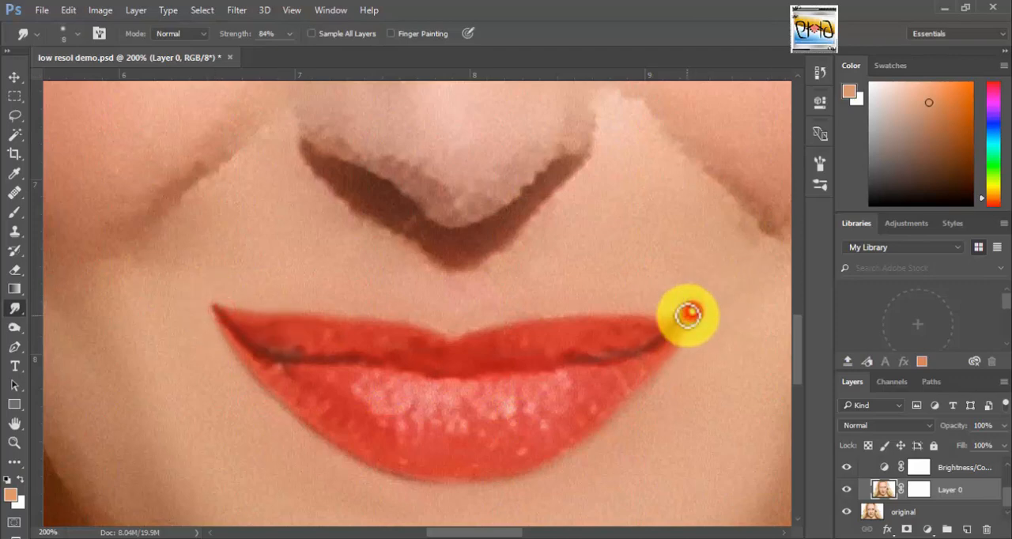
# Sample cheek skin with the Clone Stamp at size 15, test it along the left-hand smile line, and set its opacity to 40%.
pyautogui.moveTo(445, 276); pyautogui.dragTo(457, 404)
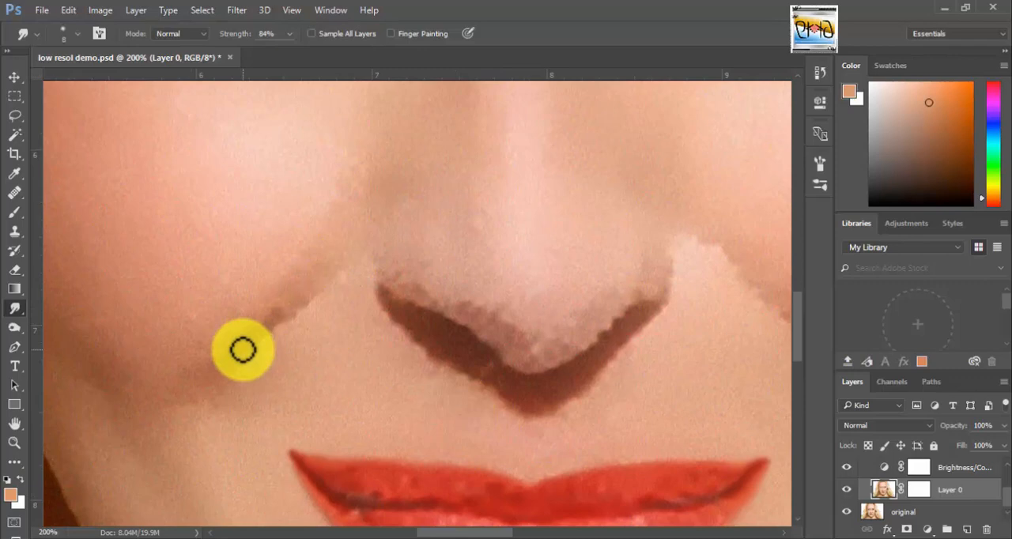
pyautogui.moveTo(243, 350)
pyautogui.mouseDown()
pyautogui.moveTo(302, 300)
pyautogui.moveTo(278, 330)
pyautogui.moveTo(286, 346)
pyautogui.moveTo(278, 362)
pyautogui.moveTo(271, 351)
pyautogui.mouseUp()
pyautogui.rightClick(15, 231)
pyautogui.click(107, 235)
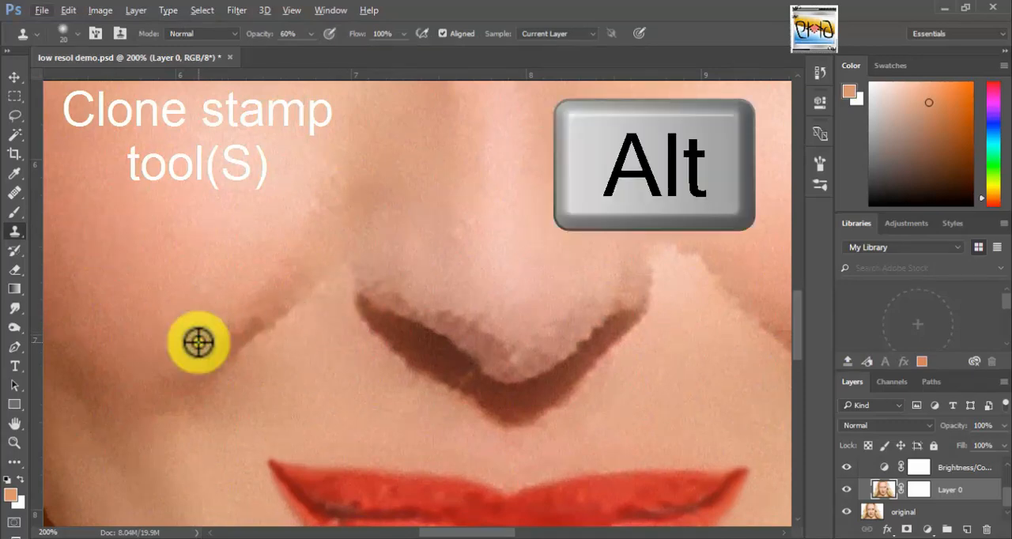
pyautogui.press(']')
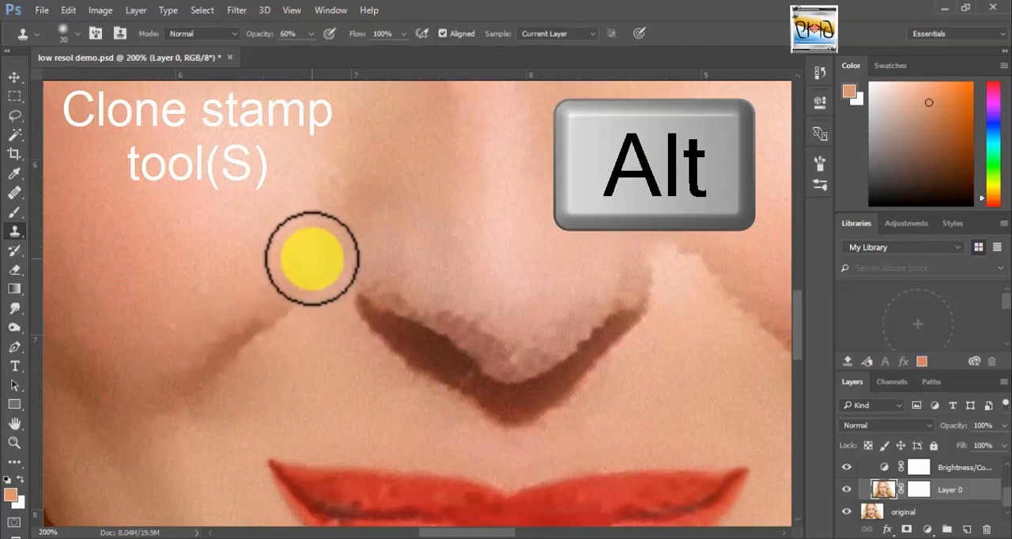
pyautogui.keyDown('alt'); pyautogui.click(308, 270); pyautogui.keyUp('alt')
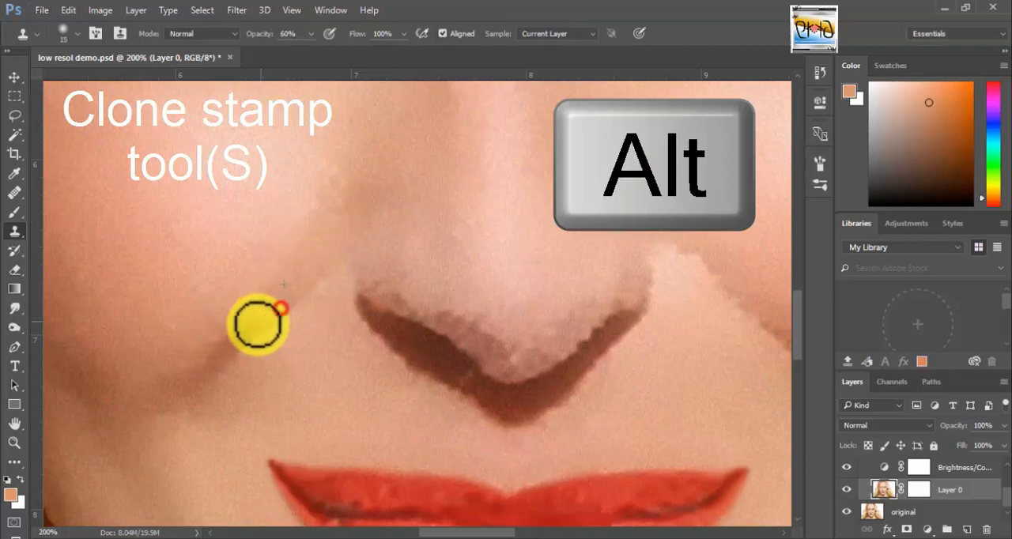
pyautogui.moveTo(258, 324); pyautogui.dragTo(185, 394)
pyautogui.moveTo(248, 325); pyautogui.dragTo(201, 375)
pyautogui.press('4')
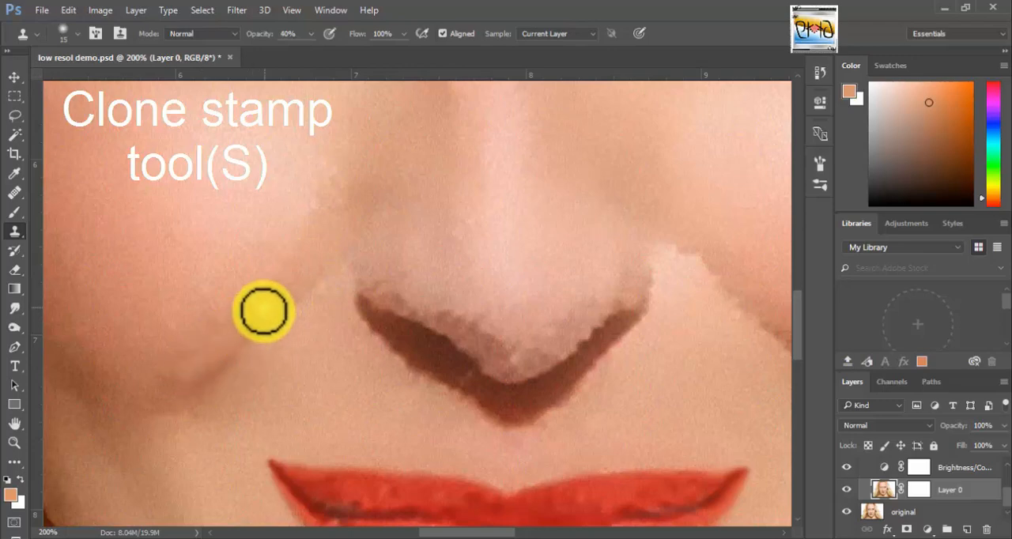
# Try to fade the left-hand smile line with Clone Stamp strokes at 40% opacity, and roll the strokes back in the history.
pyautogui.moveTo(262, 306); pyautogui.dragTo(202, 355)
pyautogui.moveTo(221, 348); pyautogui.dragTo(170, 386)
pyautogui.moveTo(269, 319); pyautogui.dragTo(183, 386)
pyautogui.moveTo(299, 292)
pyautogui.mouseDown()
pyautogui.moveTo(221, 361)
pyautogui.moveTo(298, 254)
pyautogui.moveTo(249, 290)
pyautogui.moveTo(222, 330)
pyautogui.moveTo(263, 308)
pyautogui.mouseUp()
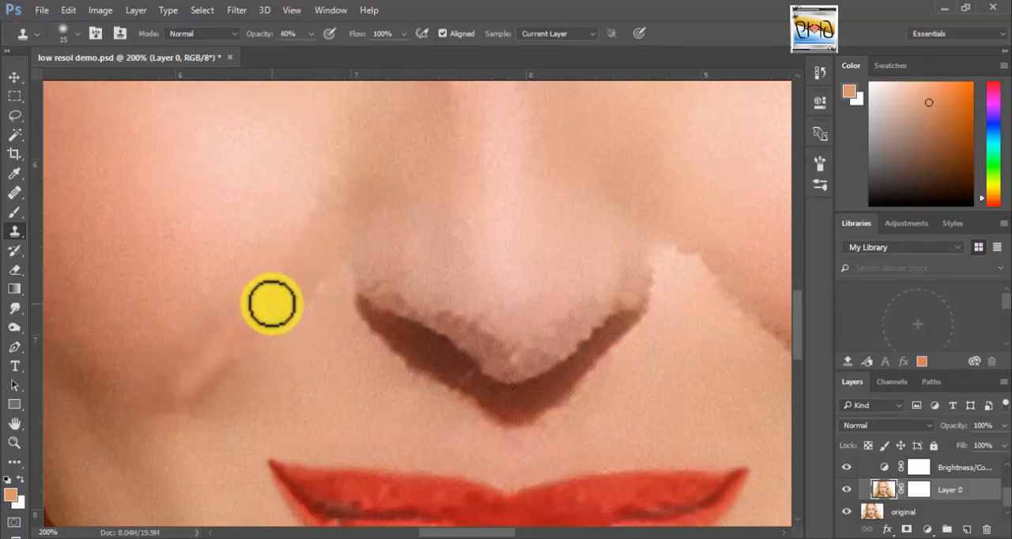
pyautogui.click(820, 71)
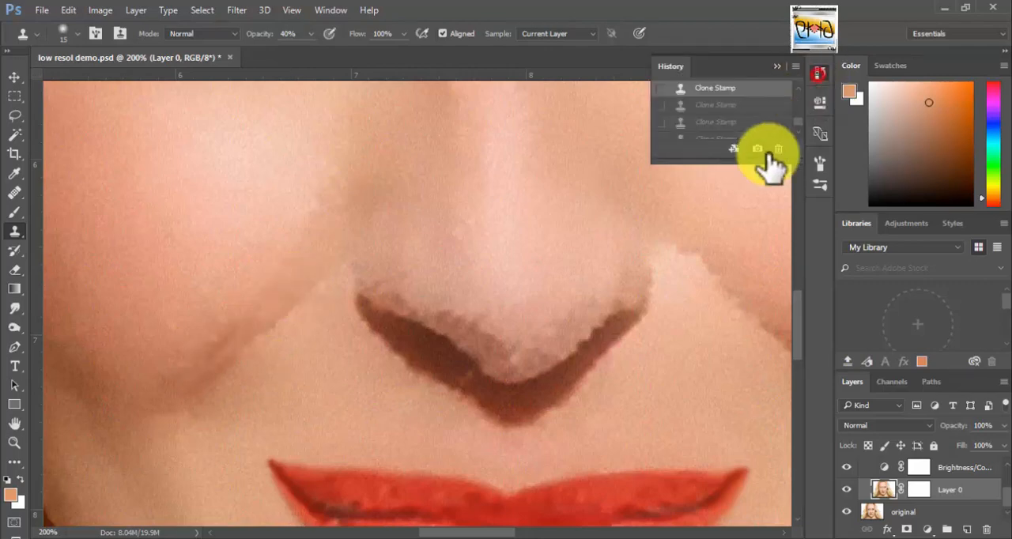
pyautogui.click(778, 66)
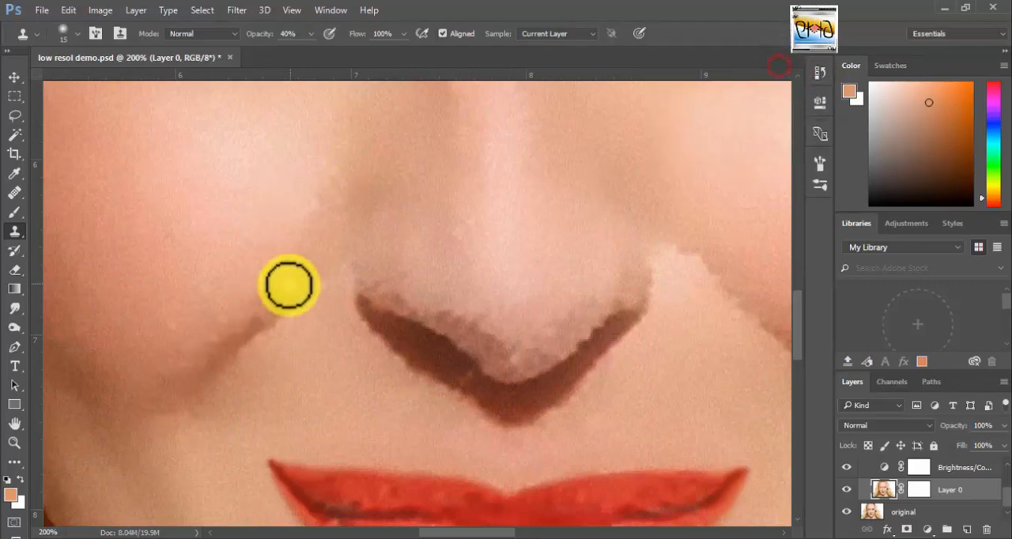
# Soften the left-hand smile line from beside the nose down to the cheek with Clone Stamp strokes at 40% opacity.
pyautogui.moveTo(290, 289)
pyautogui.mouseDown()
pyautogui.moveTo(306, 263)
pyautogui.moveTo(265, 315)
pyautogui.moveTo(282, 304)
pyautogui.moveTo(181, 388)
pyautogui.mouseUp()
pyautogui.moveTo(241, 330); pyautogui.dragTo(208, 357)
pyautogui.moveTo(264, 318)
pyautogui.mouseDown()
pyautogui.moveTo(273, 307)
pyautogui.moveTo(201, 376)
pyautogui.mouseUp()
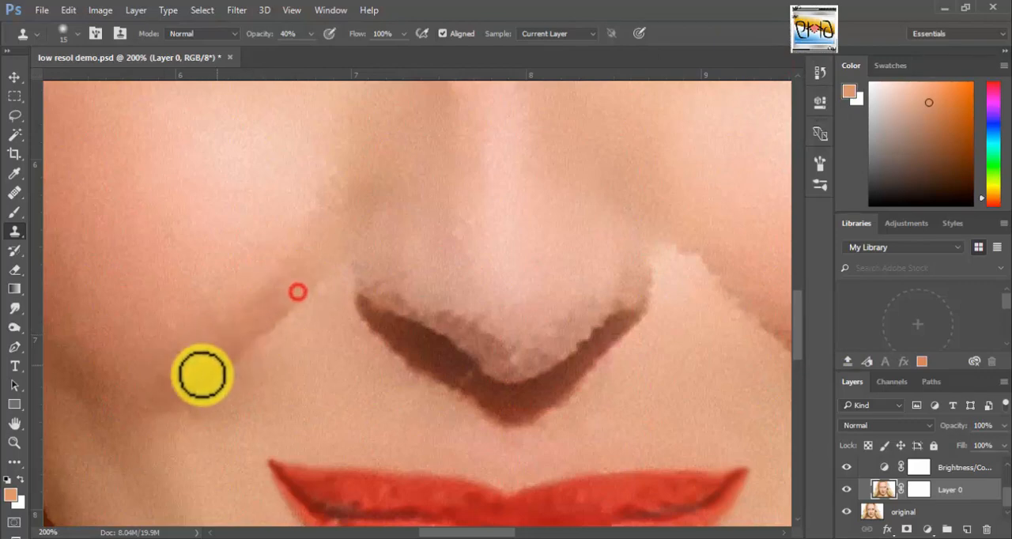
pyautogui.moveTo(303, 290); pyautogui.dragTo(176, 393)
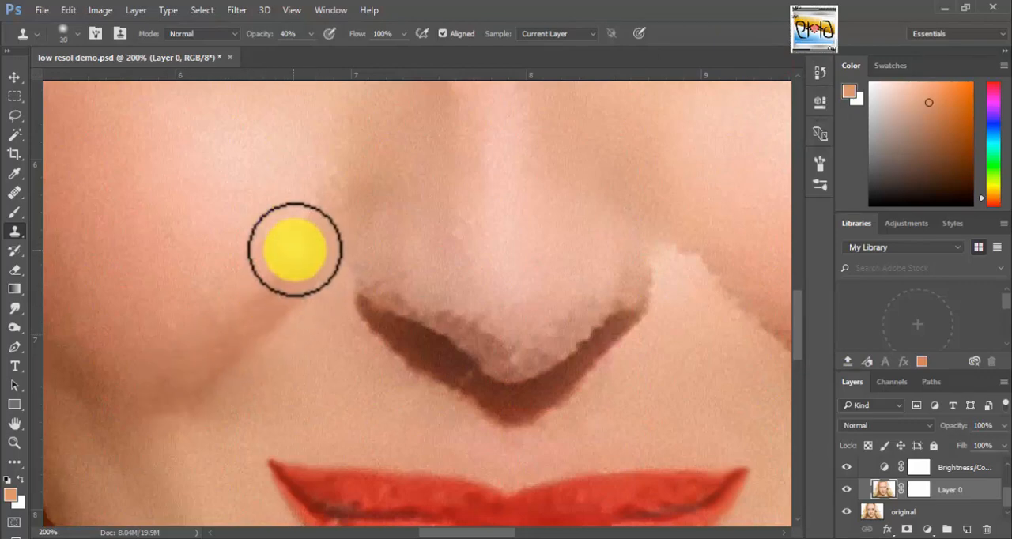
pyautogui.moveTo(301, 241); pyautogui.dragTo(237, 322)
# Clone cheek skin along the right-hand smile line at 40% opacity, working with brush sizes 15 and 30.
pyautogui.press('space')
pyautogui.moveTo(431, 325); pyautogui.dragTo(182, 327)
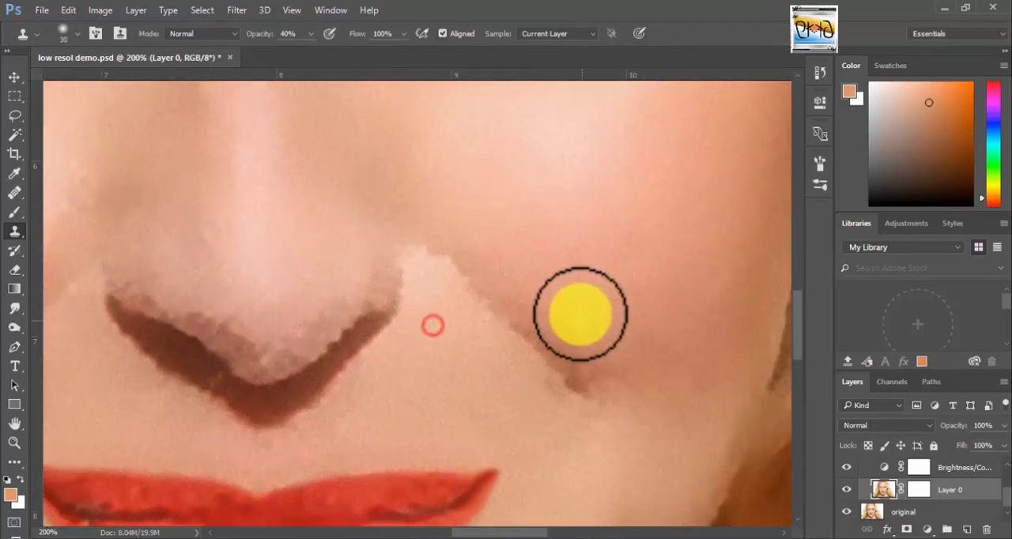
pyautogui.press('[')
pyautogui.press('[')
pyautogui.click(476, 251)
pyautogui.moveTo(461, 257)
pyautogui.mouseDown()
pyautogui.moveTo(595, 389)
pyautogui.moveTo(461, 260)
pyautogui.moveTo(564, 372)
pyautogui.mouseUp()
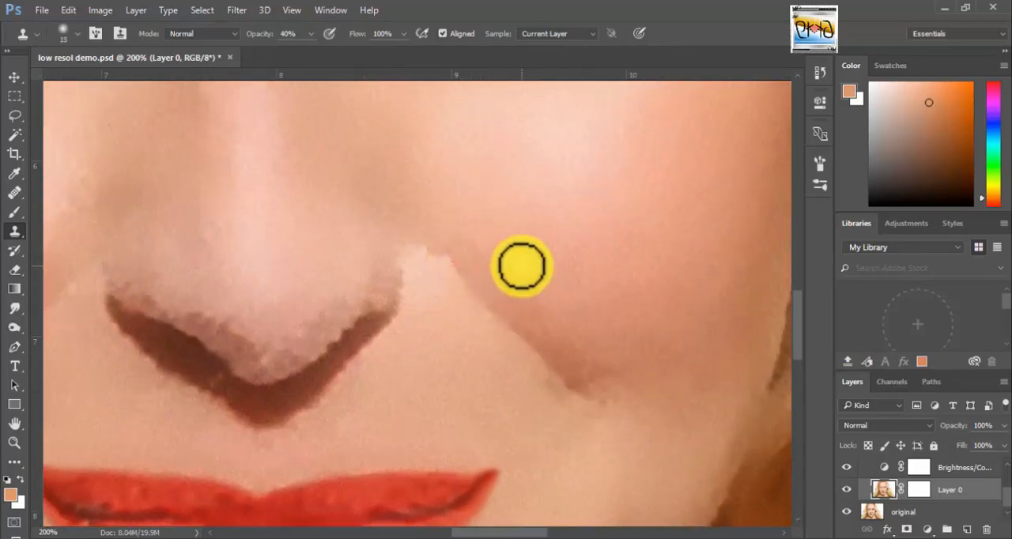
pyautogui.press(']')
pyautogui.press(']')
pyautogui.moveTo(476, 253); pyautogui.dragTo(542, 323)
pyautogui.moveTo(499, 280); pyautogui.dragTo(596, 382)
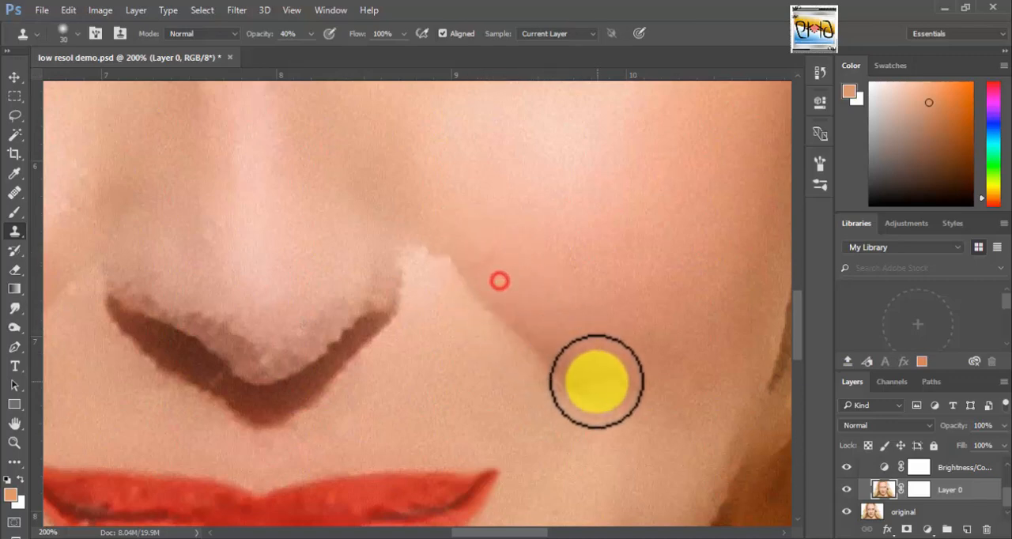
# Blend the inner edge of the right-hand smile line by cloning adjacent skin from beside the nose down to the cheek.
pyautogui.click(440, 279)
pyautogui.moveTo(432, 268); pyautogui.dragTo(552, 380)
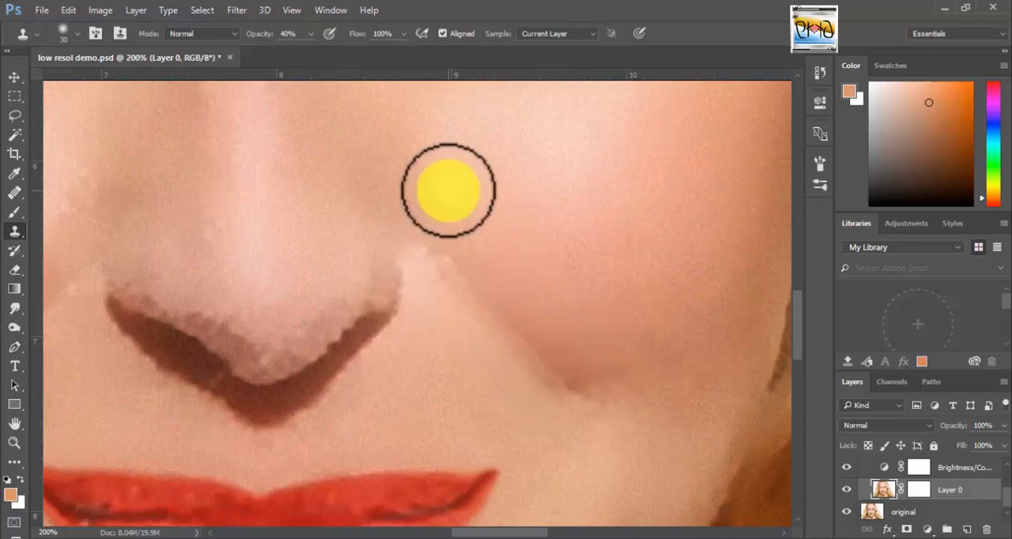
pyautogui.click(443, 306)
pyautogui.moveTo(436, 261); pyautogui.dragTo(574, 377)
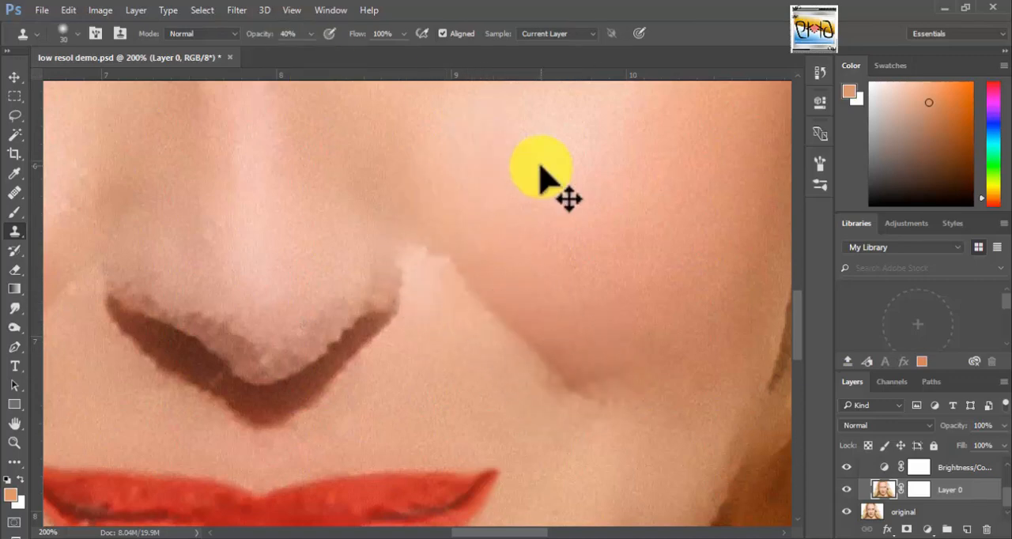
pyautogui.moveTo(456, 254)
pyautogui.mouseDown()
pyautogui.moveTo(480, 289)
pyautogui.moveTo(611, 389)
pyautogui.moveTo(666, 404)
pyautogui.mouseUp()
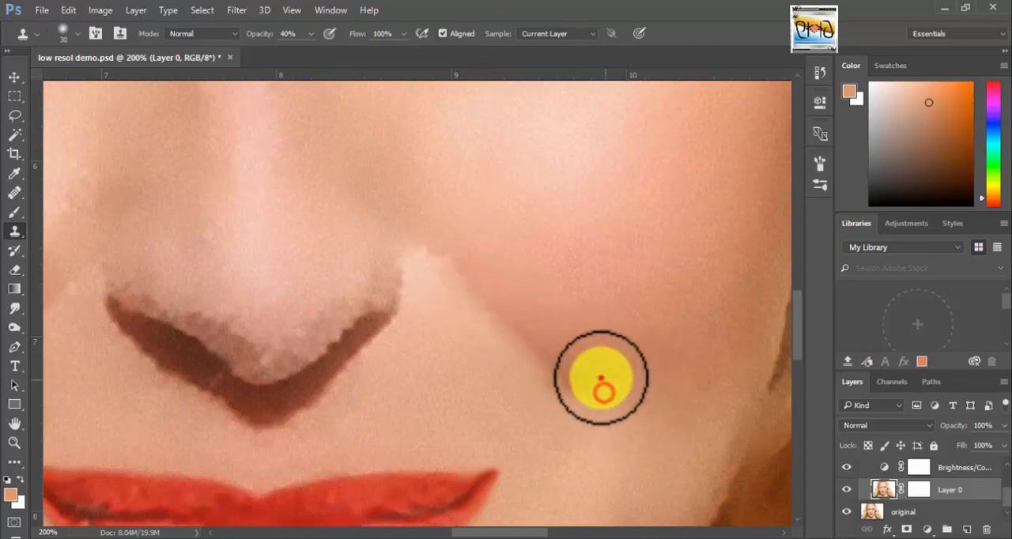
# Clone cheek skin over the dark lower end of the right-hand smile line with the size 30 brush.
pyautogui.moveTo(601, 378); pyautogui.dragTo(649, 356)
pyautogui.moveTo(612, 339); pyautogui.dragTo(613, 338)
pyautogui.moveTo(580, 382); pyautogui.dragTo(650, 407)
pyautogui.click(600, 376)
pyautogui.click(582, 372)
pyautogui.moveTo(608, 375); pyautogui.dragTo(666, 359)
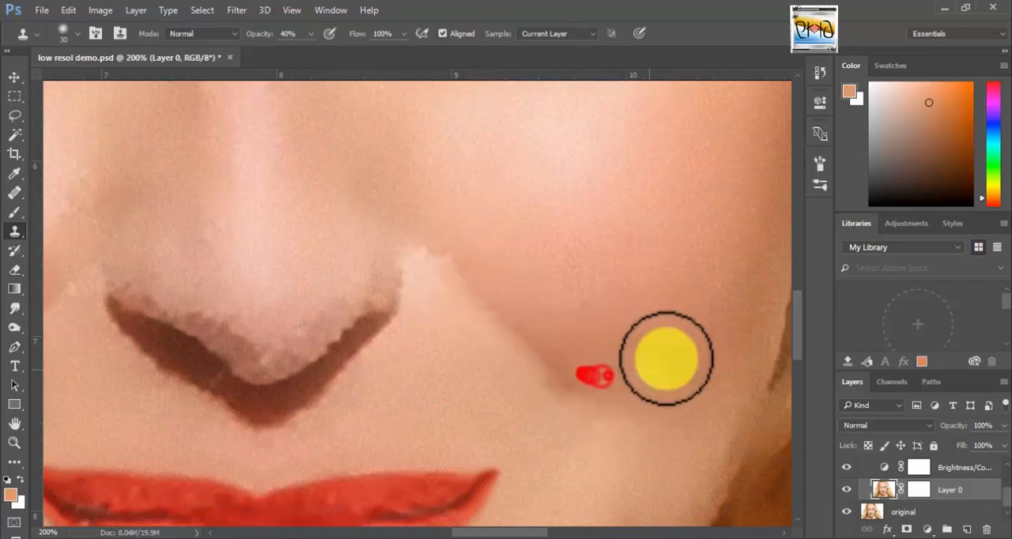
# Dab cloned skin under the tip of the right-hand smile line and undo the last dab.
pyautogui.moveTo(551, 390); pyautogui.dragTo(596, 373)
pyautogui.click(564, 425)
pyautogui.click(555, 393)
pyautogui.click(546, 385)
pyautogui.click(556, 397)
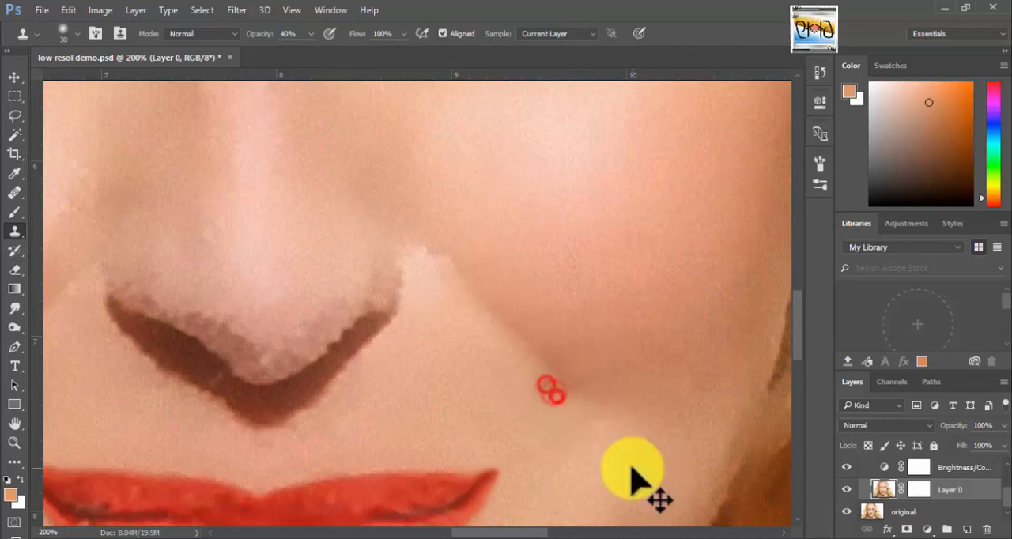
pyautogui.hotkey('ctrl', 'z')
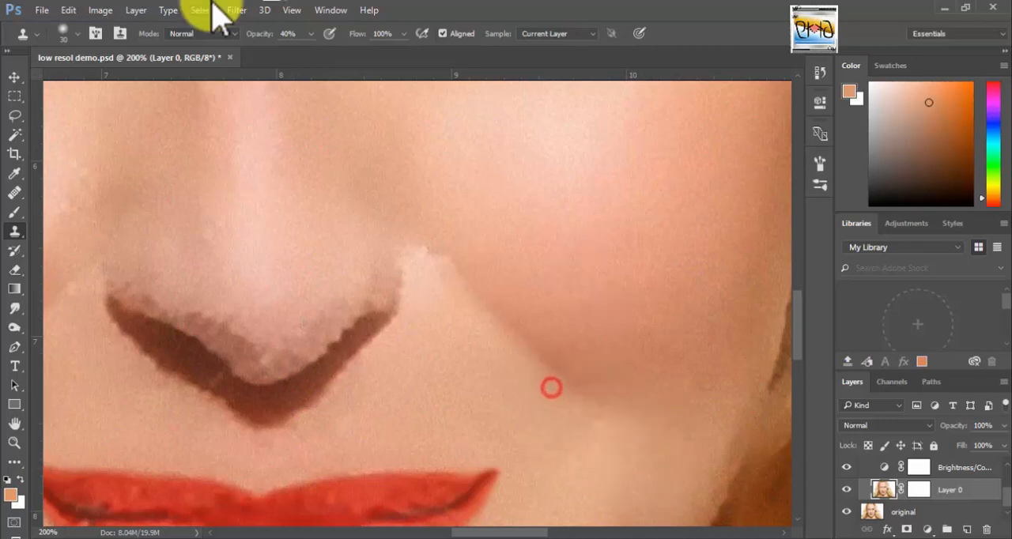
# Smooth the jagged skin along the nose's lower rim and tip with the Clone Stamp at size 15 and 70% opacity.
pyautogui.moveTo(389, 360); pyautogui.dragTo(515, 373)
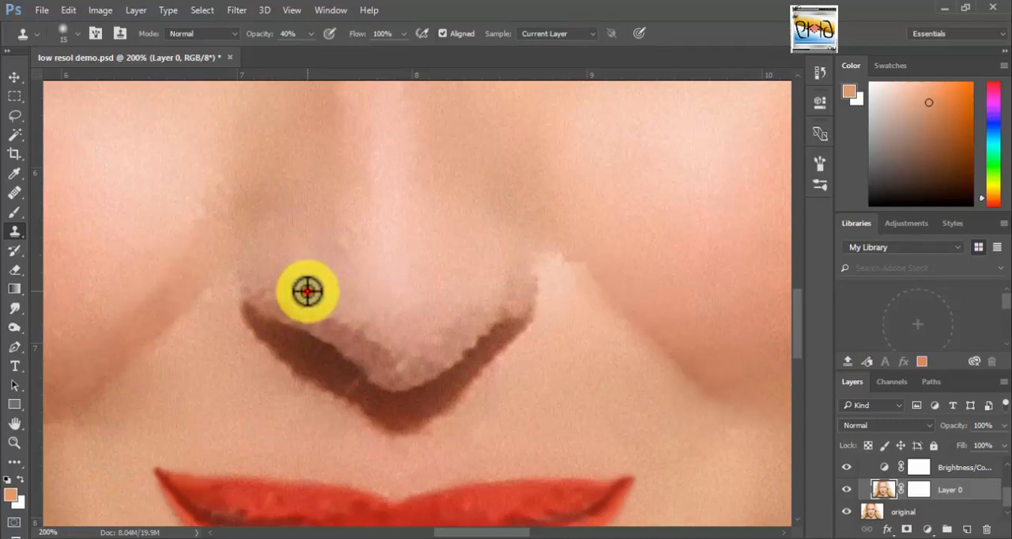
pyautogui.press('7')
pyautogui.moveTo(307, 292)
pyautogui.mouseDown()
pyautogui.moveTo(339, 331)
pyautogui.moveTo(273, 304)
pyautogui.moveTo(360, 349)
pyautogui.moveTo(304, 303)
pyautogui.moveTo(374, 334)
pyautogui.moveTo(477, 294)
pyautogui.moveTo(513, 298)
pyautogui.moveTo(435, 355)
pyautogui.moveTo(472, 291)
pyautogui.moveTo(495, 314)
pyautogui.moveTo(474, 308)
pyautogui.moveTo(434, 350)
pyautogui.moveTo(441, 310)
pyautogui.moveTo(434, 362)
pyautogui.moveTo(388, 375)
pyautogui.moveTo(415, 359)
pyautogui.moveTo(418, 331)
pyautogui.moveTo(426, 345)
pyautogui.moveTo(407, 366)
pyautogui.moveTo(438, 361)
pyautogui.moveTo(426, 357)
pyautogui.moveTo(434, 342)
pyautogui.moveTo(370, 355)
pyautogui.moveTo(387, 373)
pyautogui.moveTo(430, 333)
pyautogui.moveTo(375, 367)
pyautogui.moveTo(415, 377)
pyautogui.moveTo(410, 352)
pyautogui.moveTo(432, 349)
pyautogui.moveTo(409, 382)
pyautogui.mouseUp()
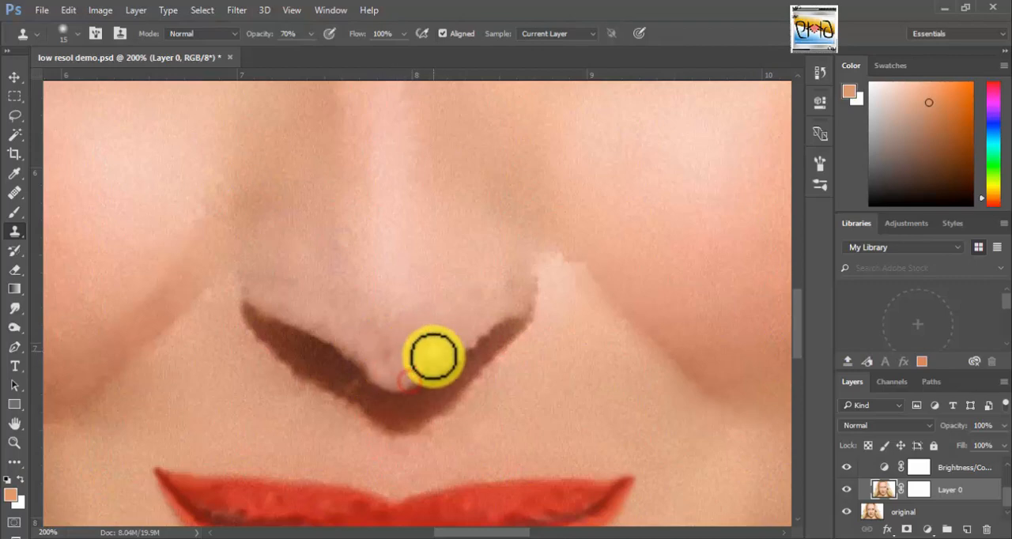
pyautogui.moveTo(434, 346); pyautogui.dragTo(415, 377)
# Even out the skin above both nostrils and the right-hand nostril edge with a size 25 Clone Stamp.
pyautogui.press(']')
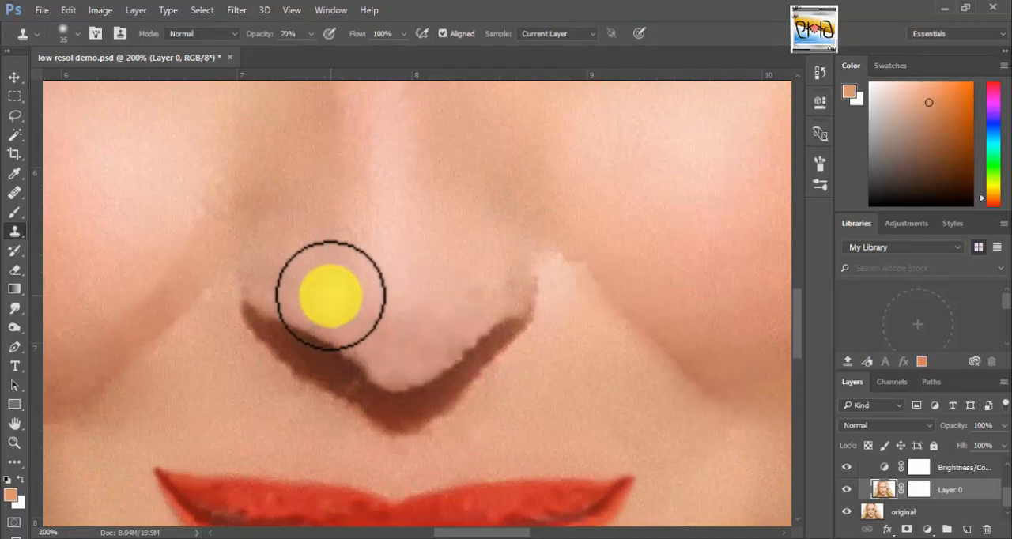
pyautogui.moveTo(302, 305); pyautogui.dragTo(368, 334)
pyautogui.keyDown('alt'); pyautogui.click(482, 287); pyautogui.keyUp('alt')
pyautogui.moveTo(508, 283); pyautogui.dragTo(436, 346)
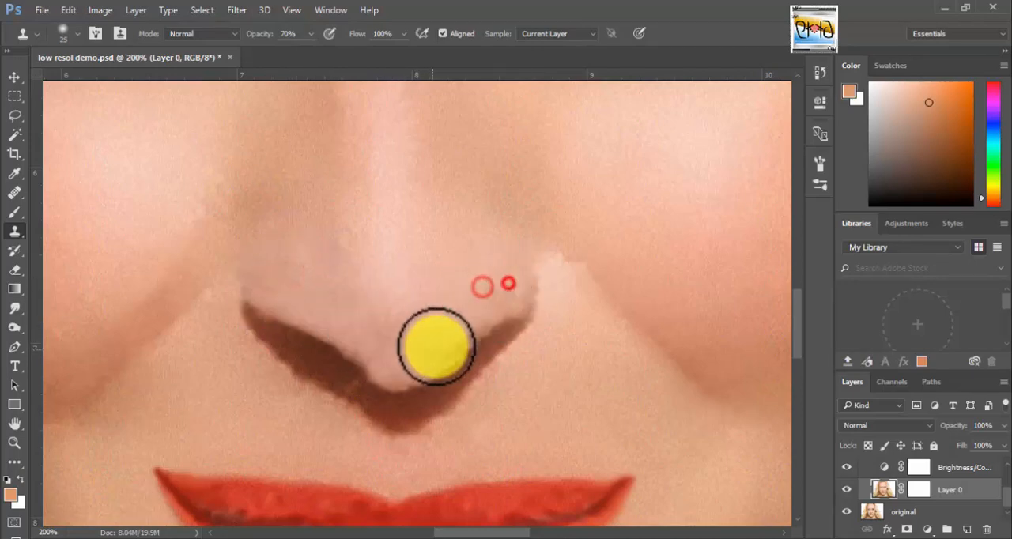
pyautogui.keyDown('alt'); pyautogui.click(467, 291); pyautogui.keyUp('alt')
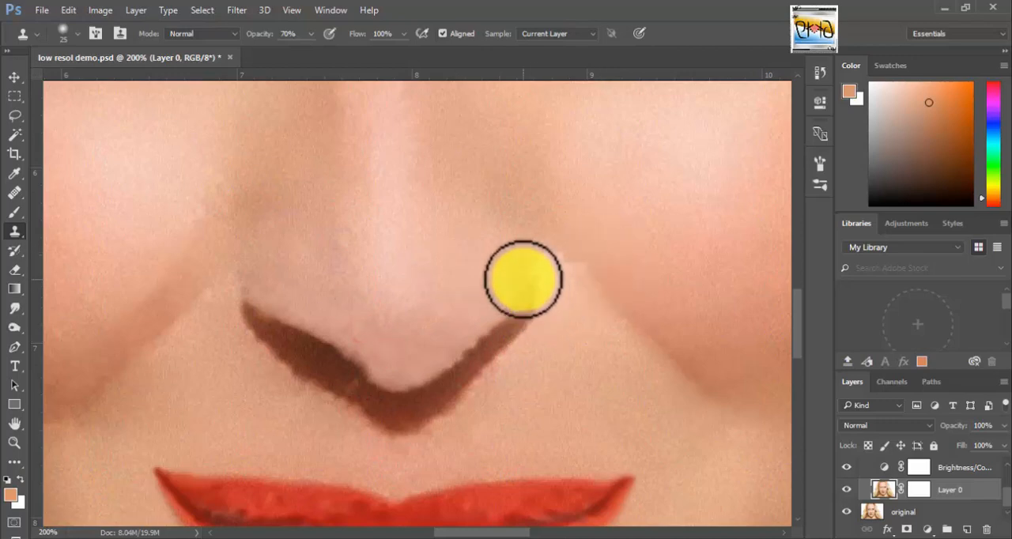
pyautogui.moveTo(522, 280)
pyautogui.mouseDown()
pyautogui.moveTo(522, 294)
pyautogui.moveTo(535, 285)
pyautogui.mouseUp()
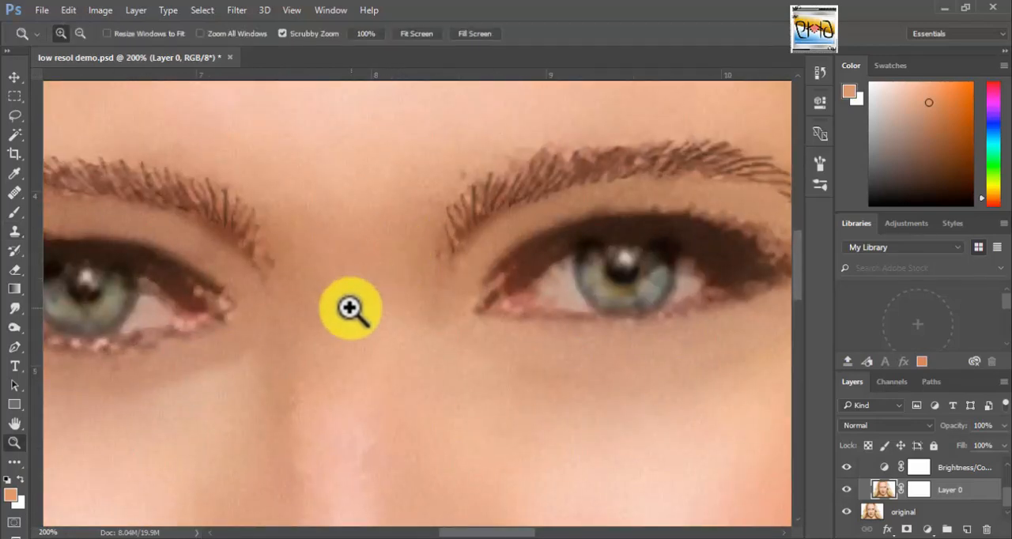
# Smooth the left-hand eyebrow and the skin between the brows with the Smudge tool at size 30 and 10% strength.
pyautogui.moveTo(335, 304); pyautogui.dragTo(565, 330)
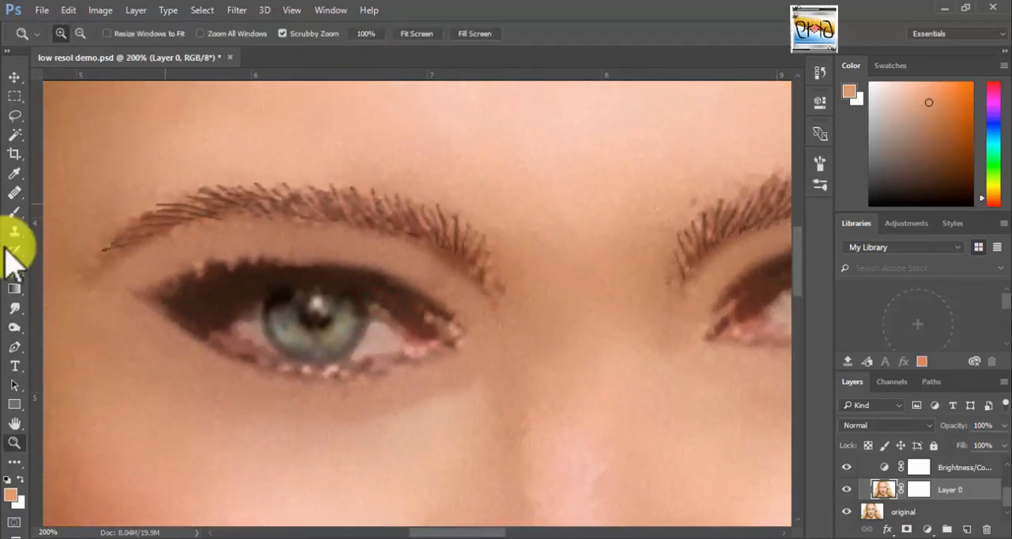
pyautogui.moveTo(14, 309); pyautogui.dragTo(68, 323)
pyautogui.click(99, 343)
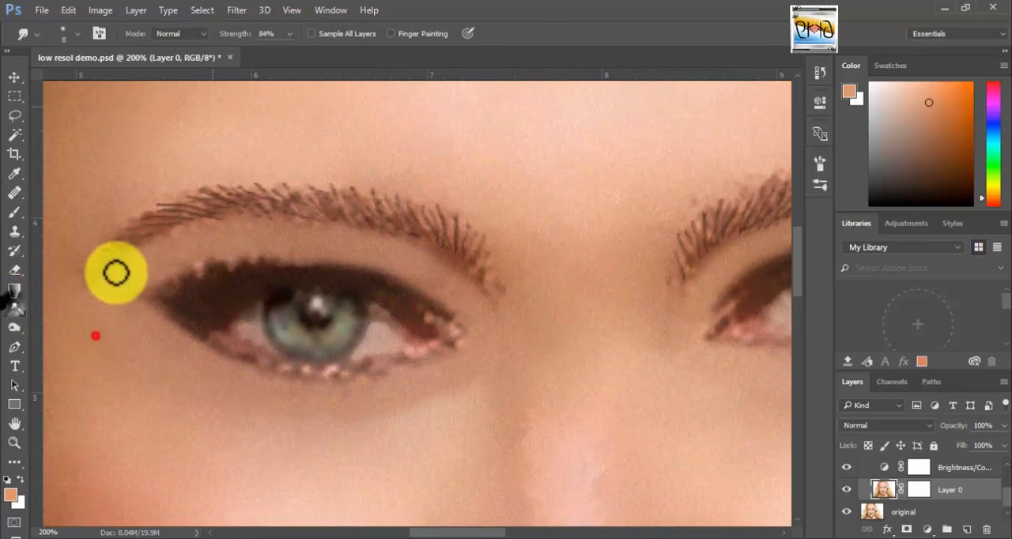
pyautogui.click(268, 33)
pyautogui.moveTo(244, 49); pyautogui.dragTo(238, 47)
pyautogui.moveTo(490, 287)
pyautogui.mouseDown()
pyautogui.moveTo(474, 233)
pyautogui.moveTo(350, 195)
pyautogui.moveTo(282, 189)
pyautogui.moveTo(226, 198)
pyautogui.moveTo(103, 240)
pyautogui.moveTo(124, 241)
pyautogui.mouseUp()
pyautogui.moveTo(640, 271)
pyautogui.mouseDown()
pyautogui.moveTo(273, 340)
pyautogui.moveTo(334, 289)
pyautogui.moveTo(418, 250)
pyautogui.moveTo(502, 237)
pyautogui.moveTo(652, 278)
pyautogui.mouseUp()
pyautogui.moveTo(659, 297); pyautogui.dragTo(683, 310)
pyautogui.hotkey('ctrl', '0')
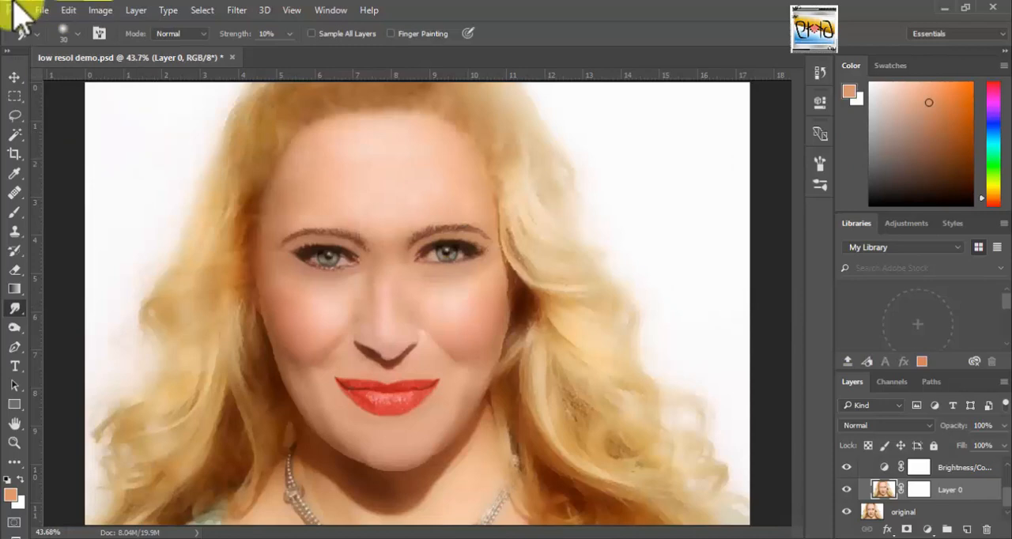
# Switch to the Move tool, then hide and reshow Layer 0 to compare the retouched portrait with the original.
pyautogui.click(14, 76)
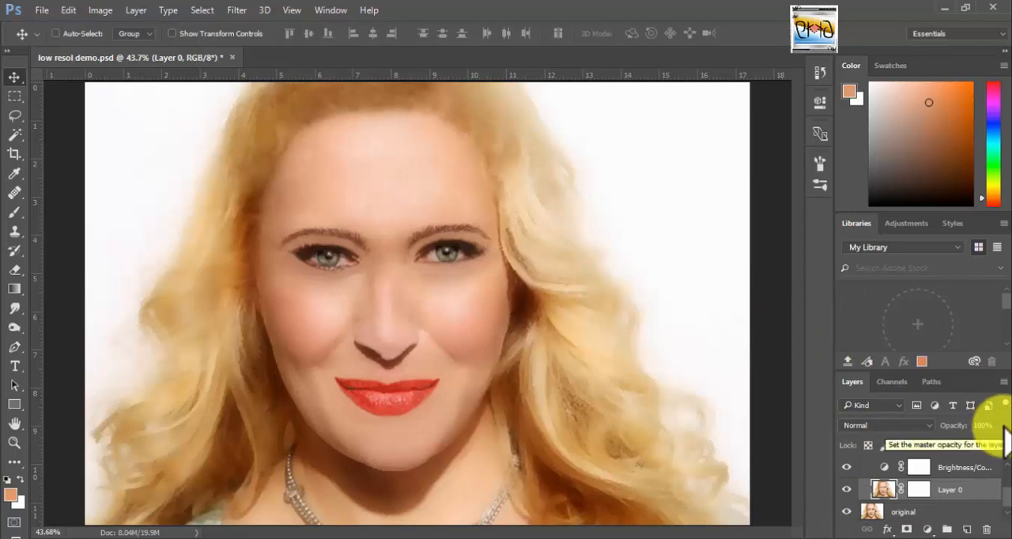
pyautogui.click(846, 490)
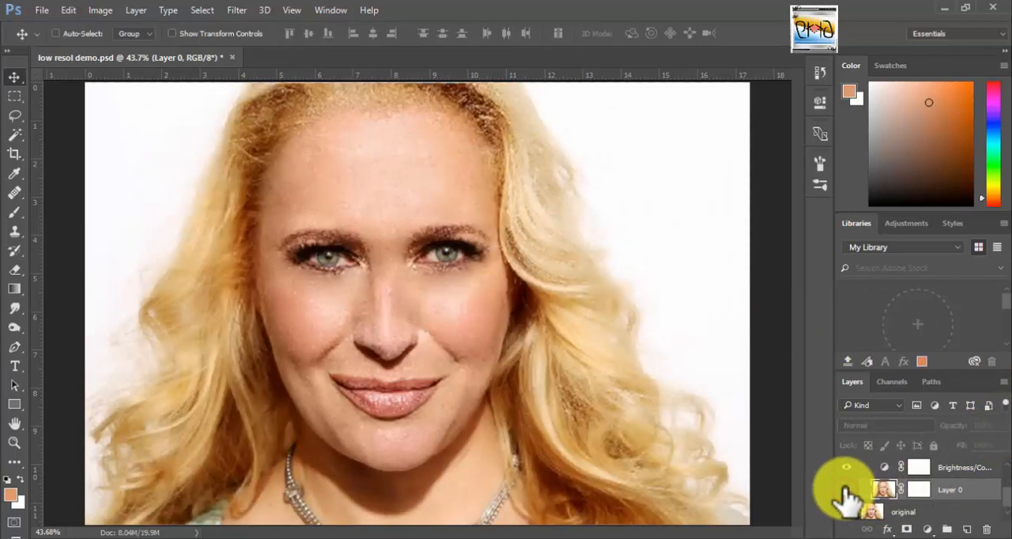
pyautogui.click(846, 491)
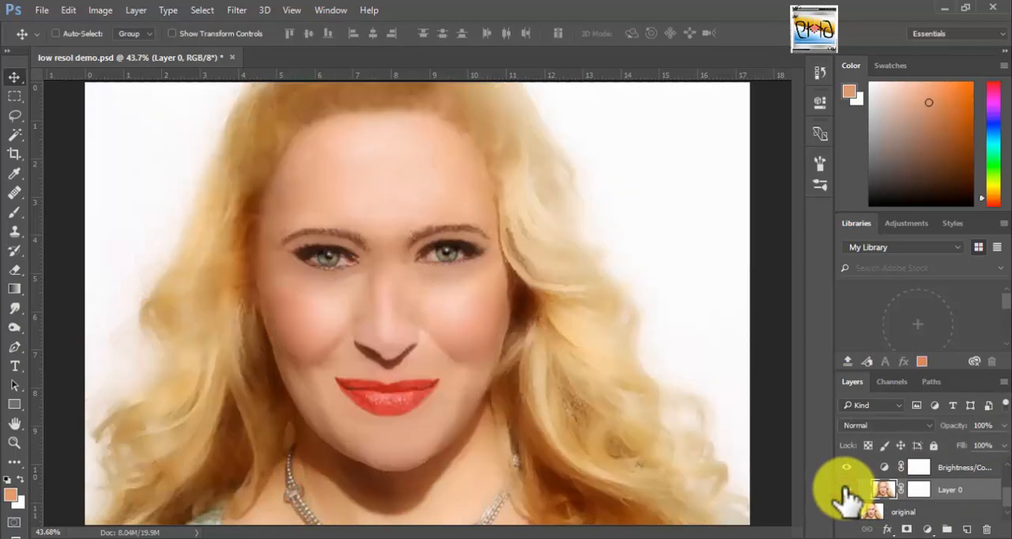
# Lower the opacity of Layer 0 to 85% to blend the retouching with the original photo beneath.
pyautogui.click(997, 425)
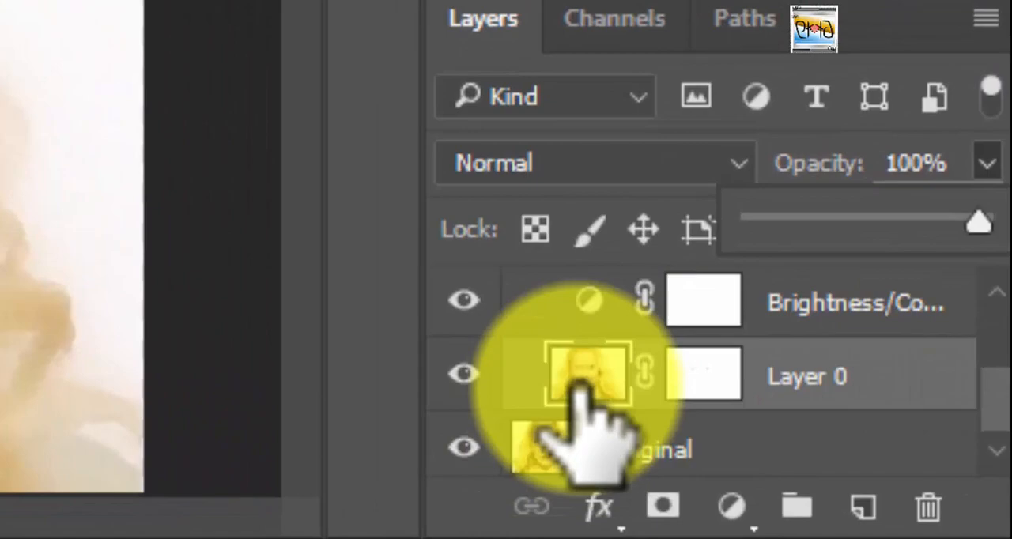
pyautogui.moveTo(980, 221); pyautogui.dragTo(754, 222)
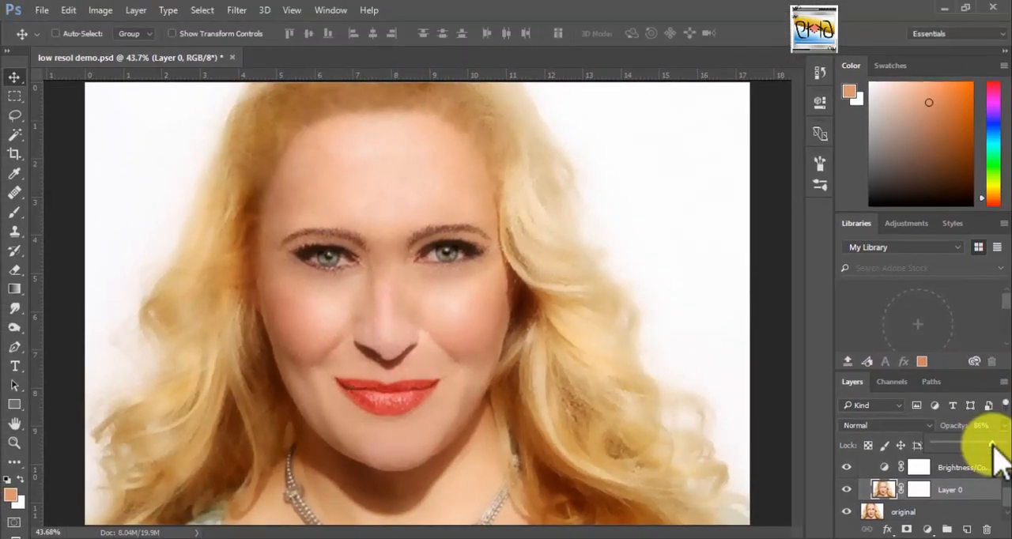
pyautogui.moveTo(997, 460)
pyautogui.mouseDown()
pyautogui.moveTo(995, 445)
pyautogui.moveTo(1008, 444)
pyautogui.moveTo(997, 444)
pyautogui.mouseUp()
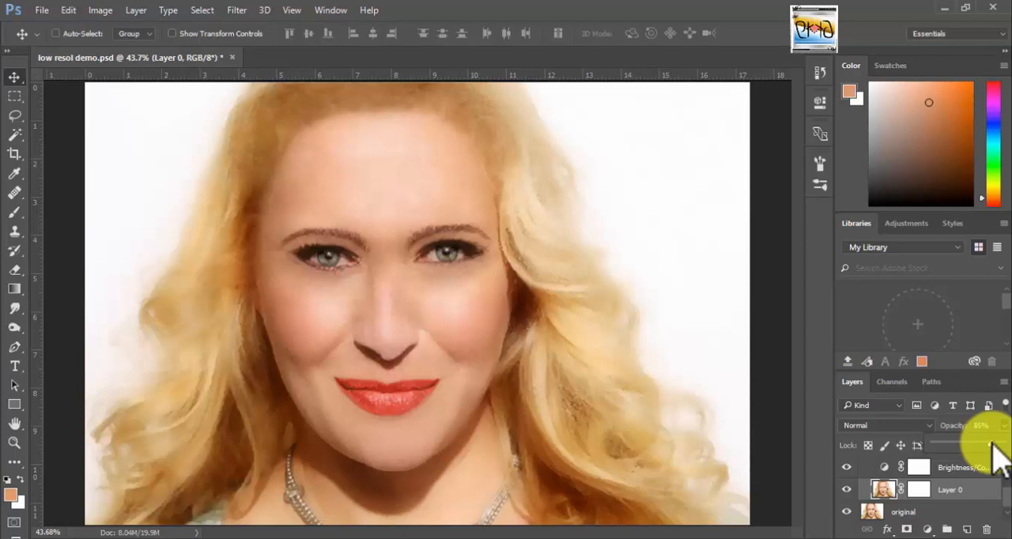
pyautogui.moveTo(994, 448); pyautogui.dragTo(998, 439)
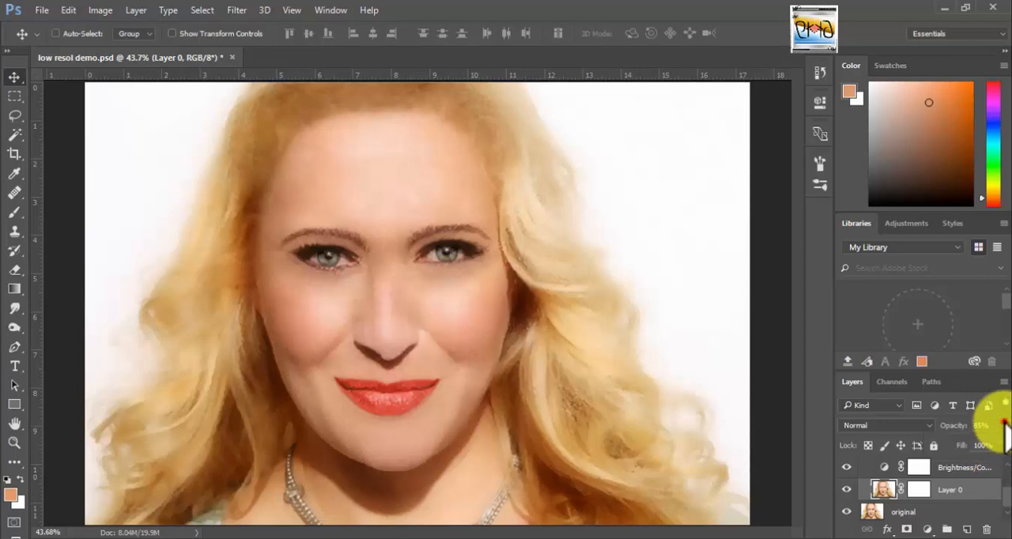